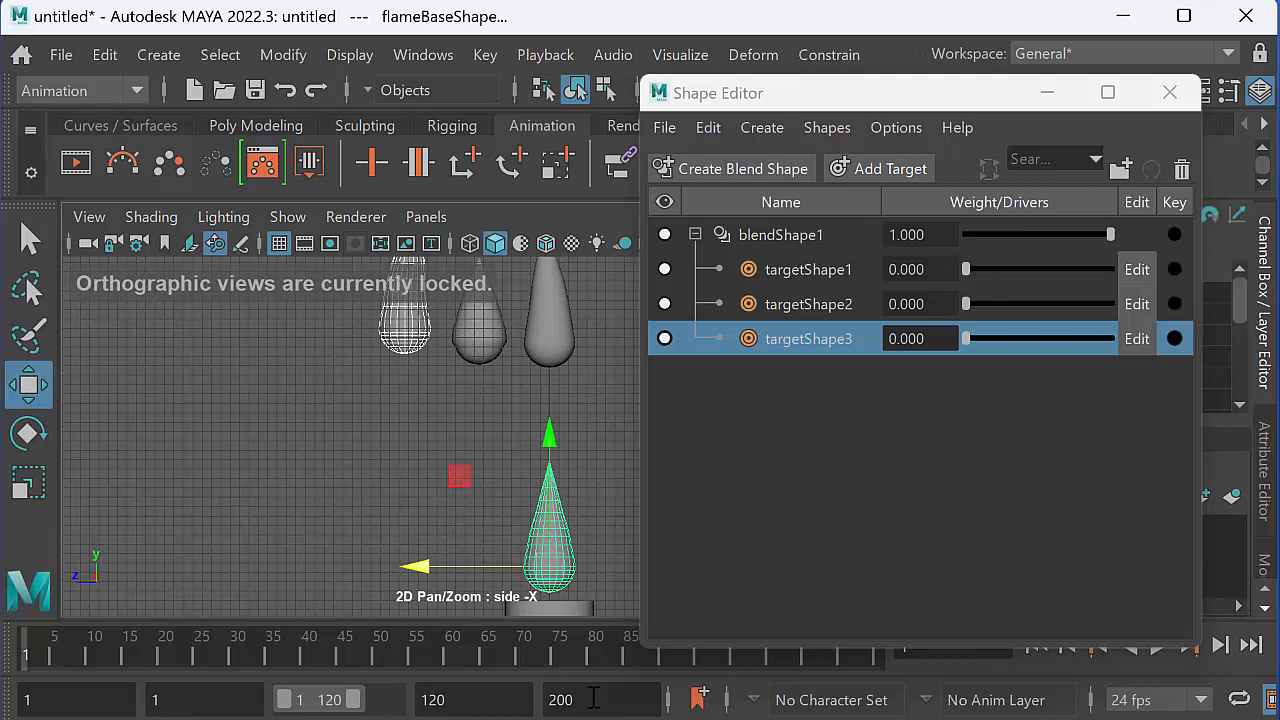
Set the animation end frame to 99 and shorten the playback range to end at frame 94
double_click(560, 700)
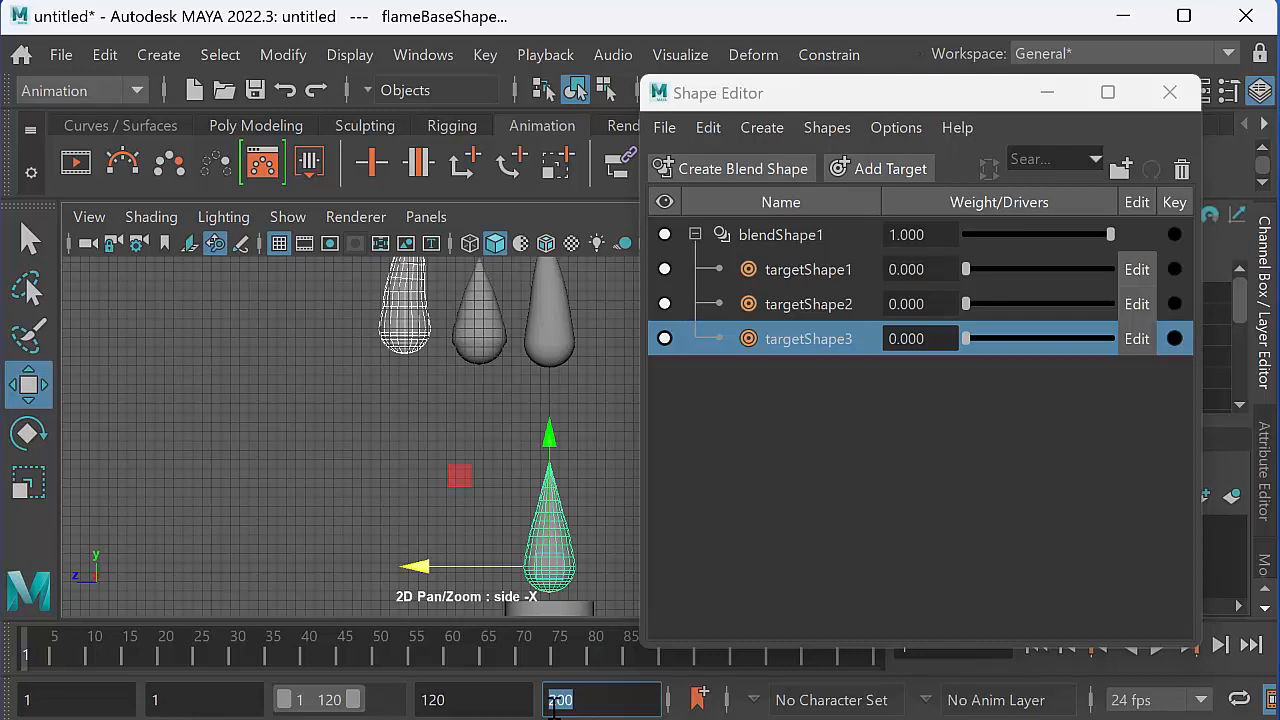
type("5")
type("99")
key("Return")
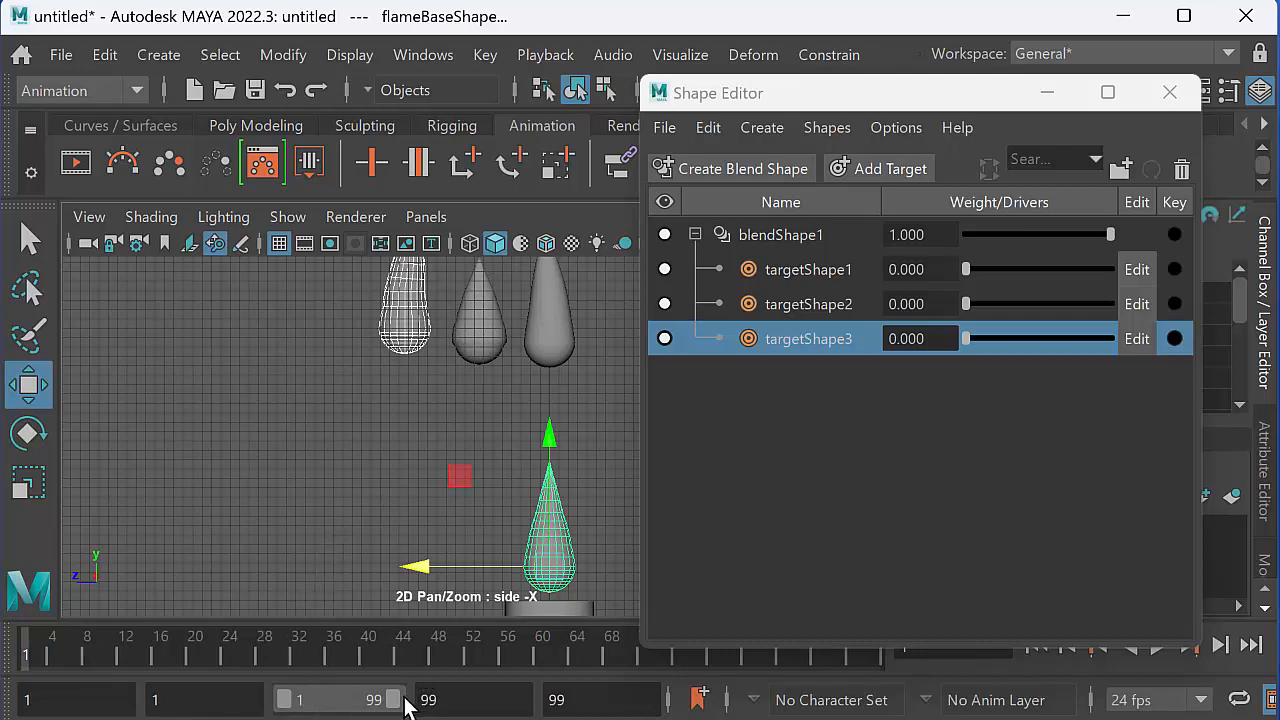
left_click_drag(396, 708, 388, 706)
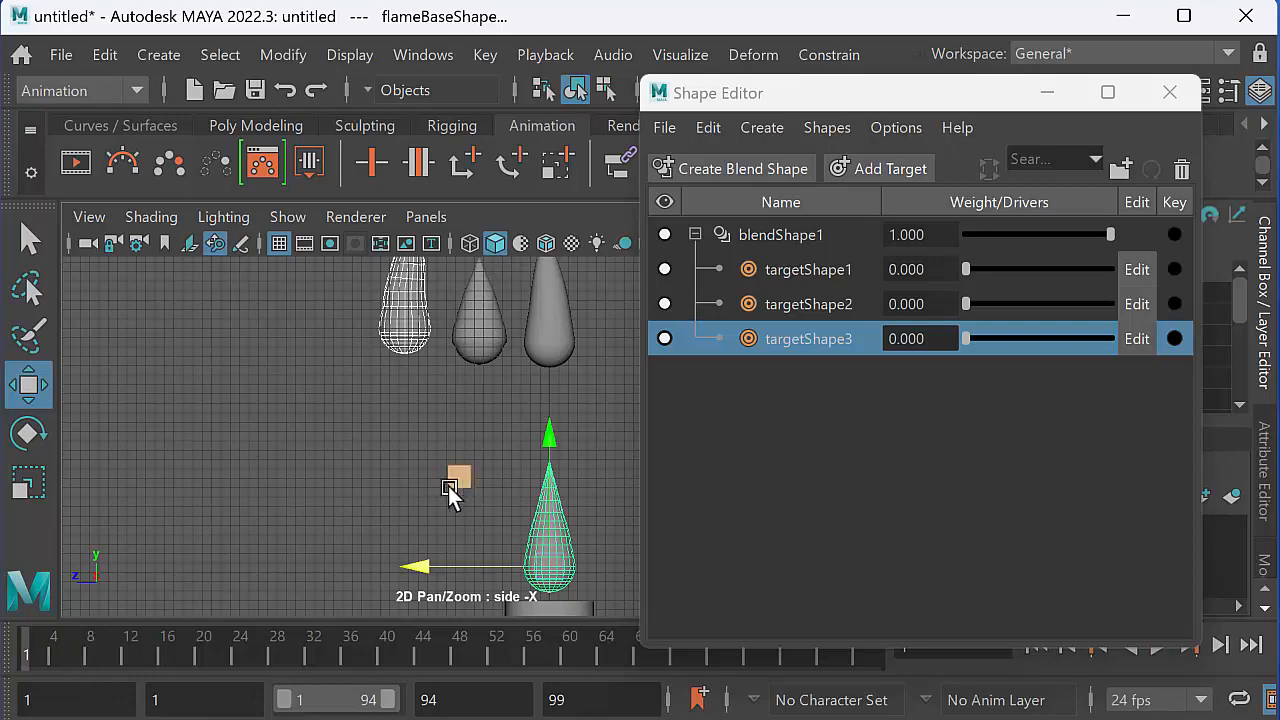
Set the targetShape1 weight to 1.000 at frame 9 and key it in the Shape Editor
middle_click_drag(448, 483, 400, 468, "alt")
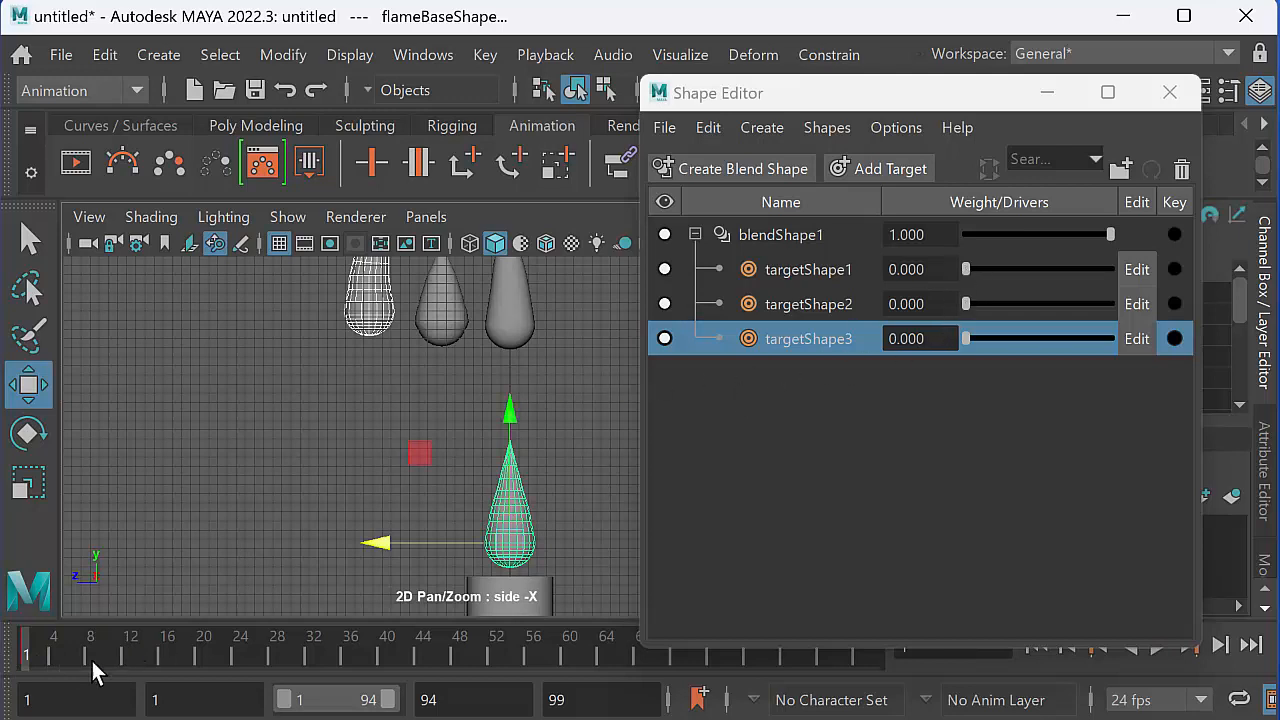
left_click_drag(33, 655, 97, 657)
left_click_drag(965, 267, 1136, 268)
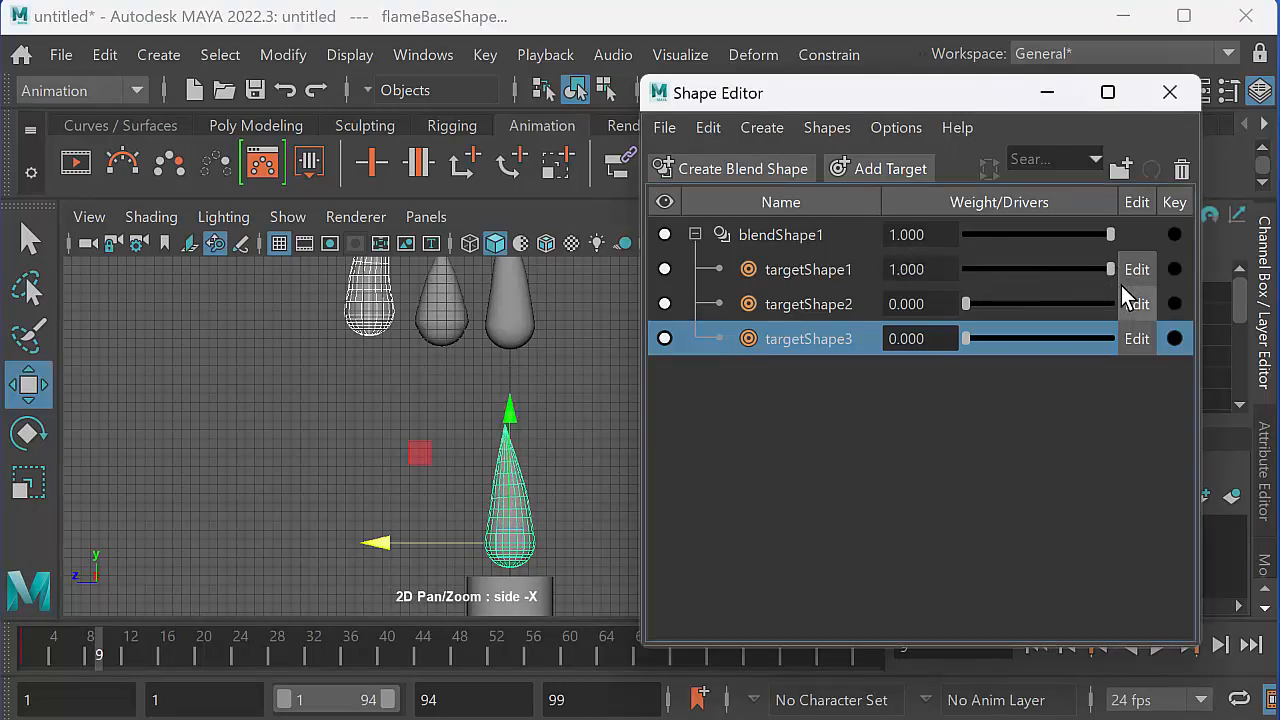
left_click(1174, 269)
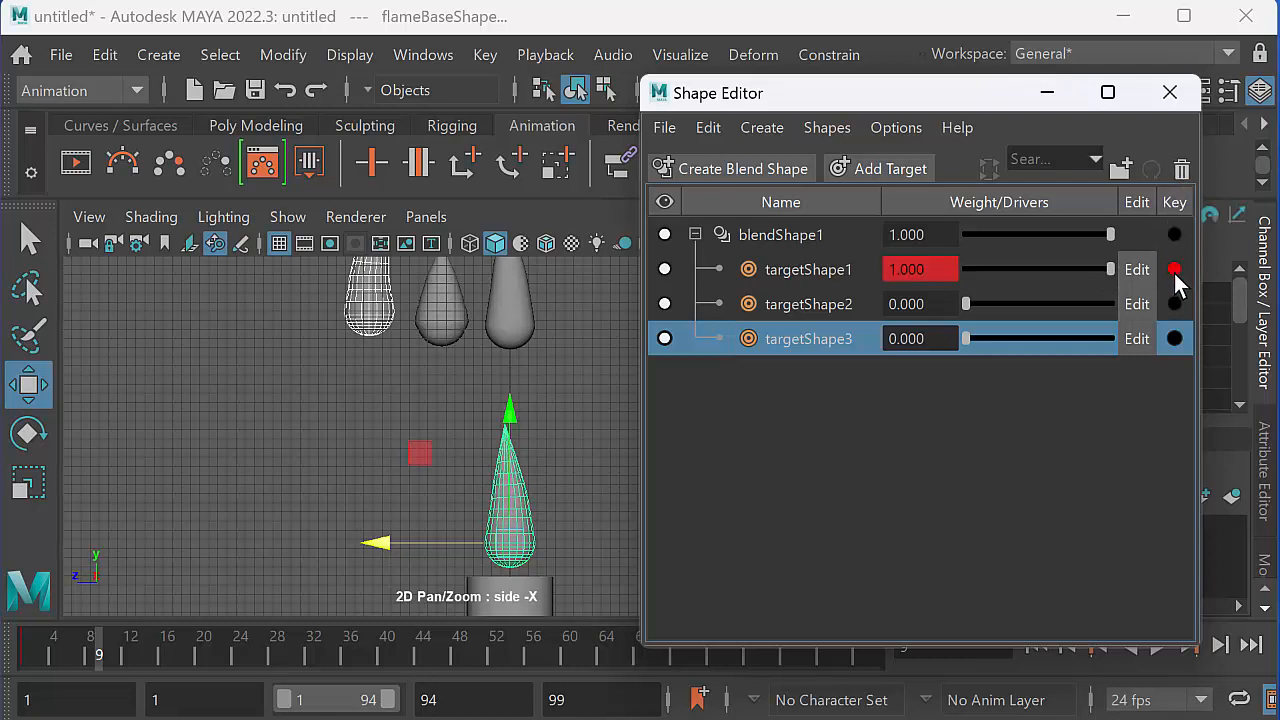
left_click(805, 282)
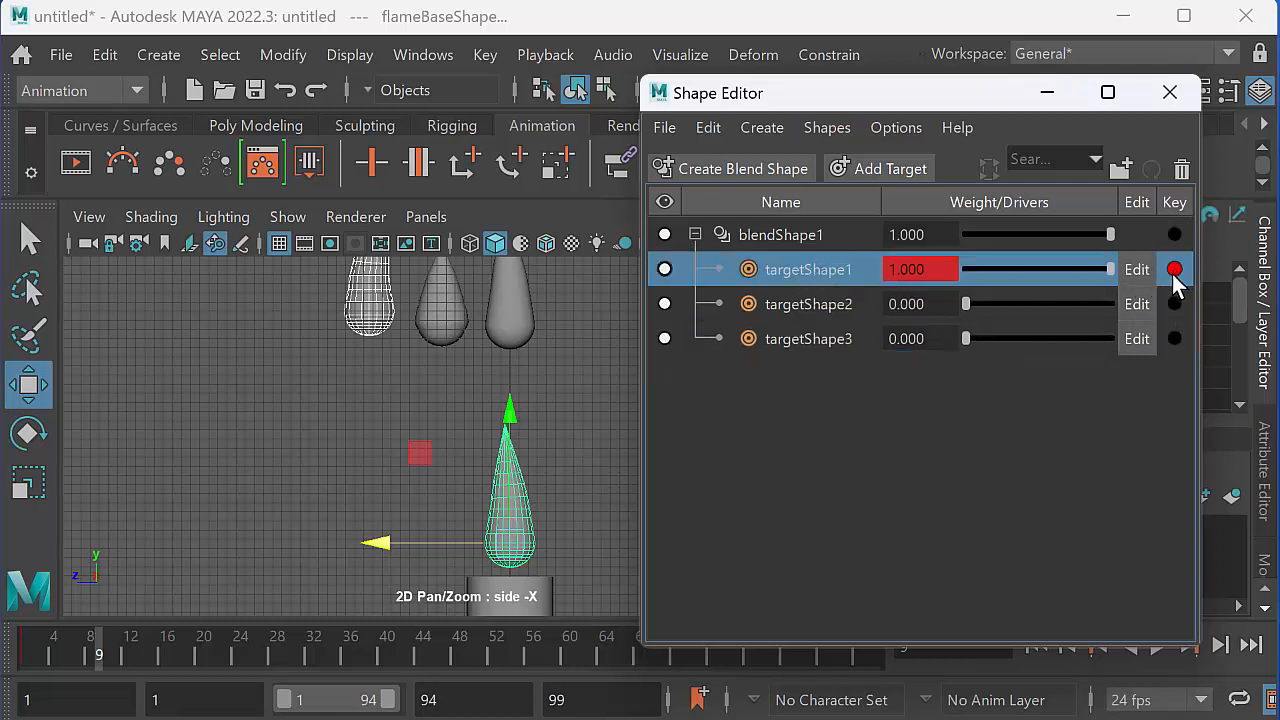
mouse_move(110, 646)
left_mouse_down()
mouse_move(24, 649)
mouse_move(124, 658)
mouse_move(91, 652)
left_mouse_up()
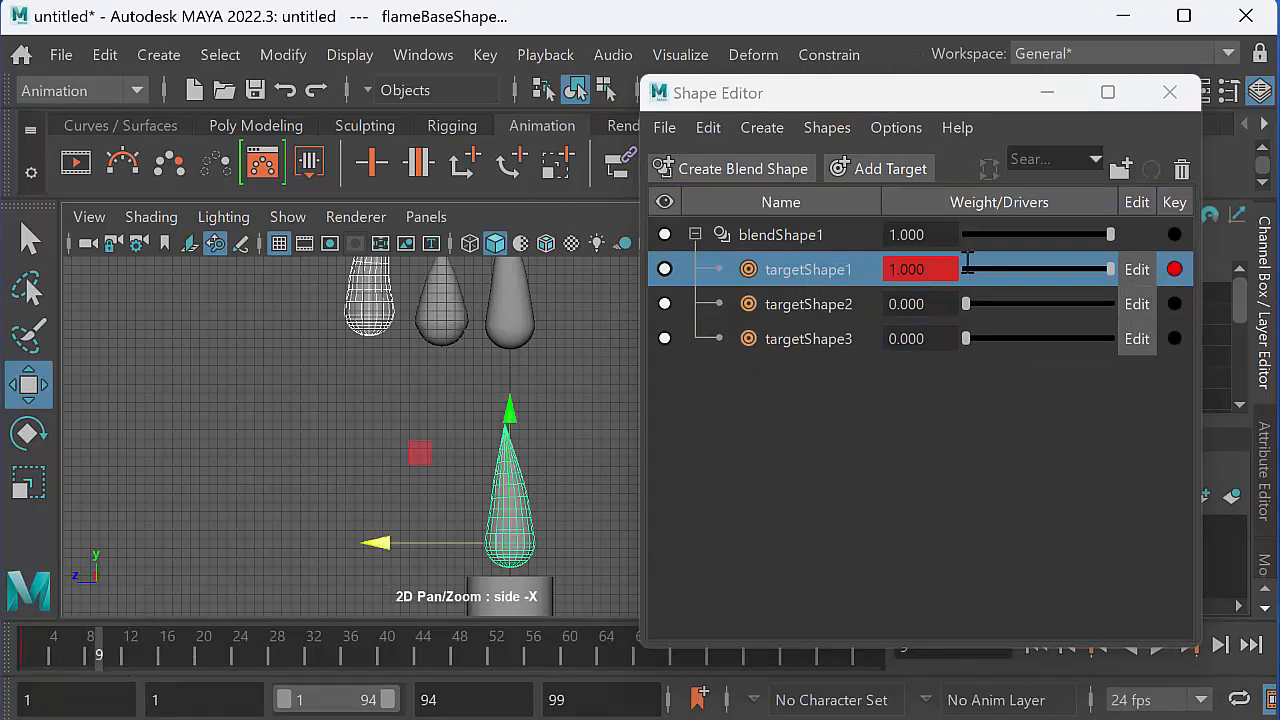
Set the targetShape1 weight to 0.000 and key it at frame 1
left_click_drag(1108, 264, 948, 274)
left_click_drag(85, 662, 9, 663)
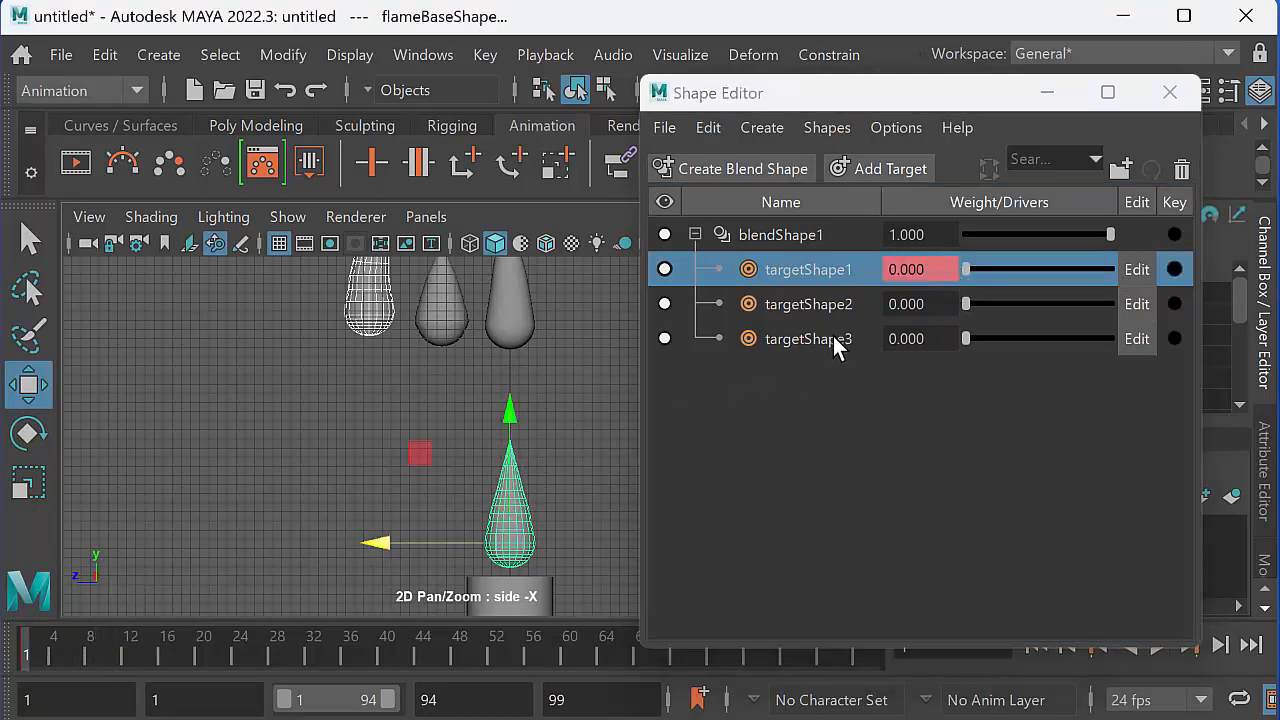
left_click(1174, 269)
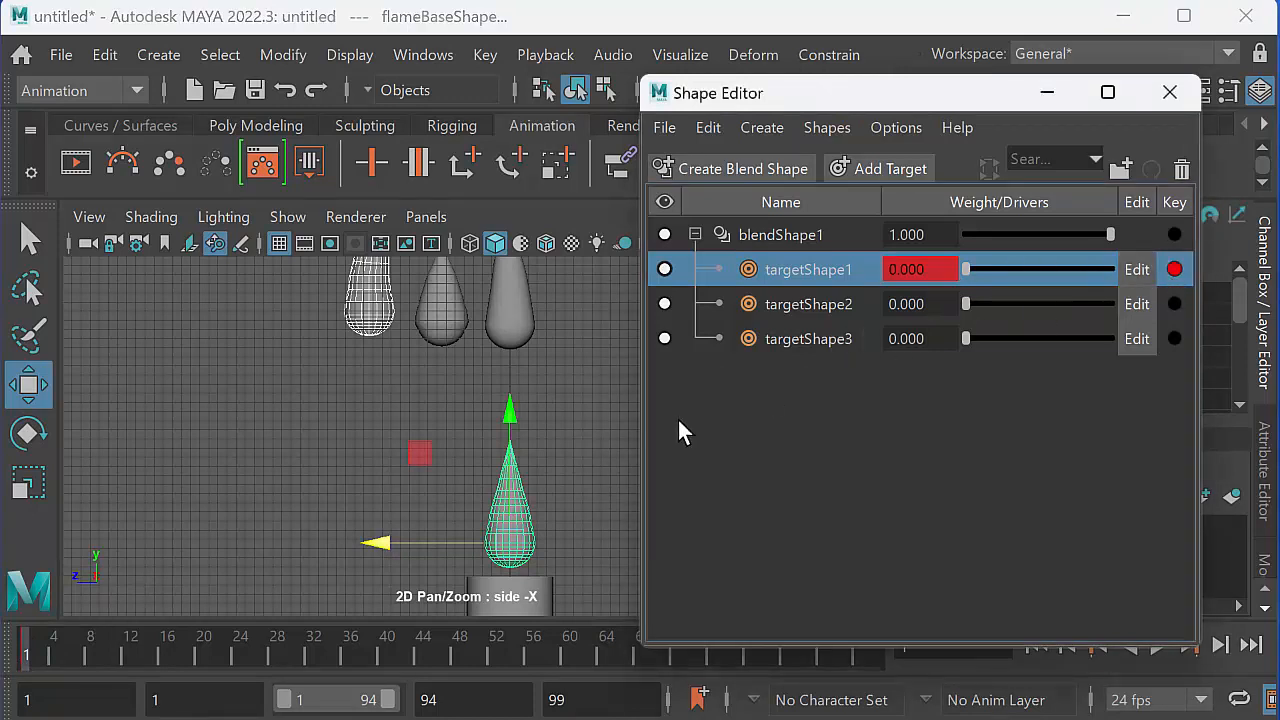
Return to frame 9, raise the targetShape1 weight to 1.000 and key it there
left_click(90, 654)
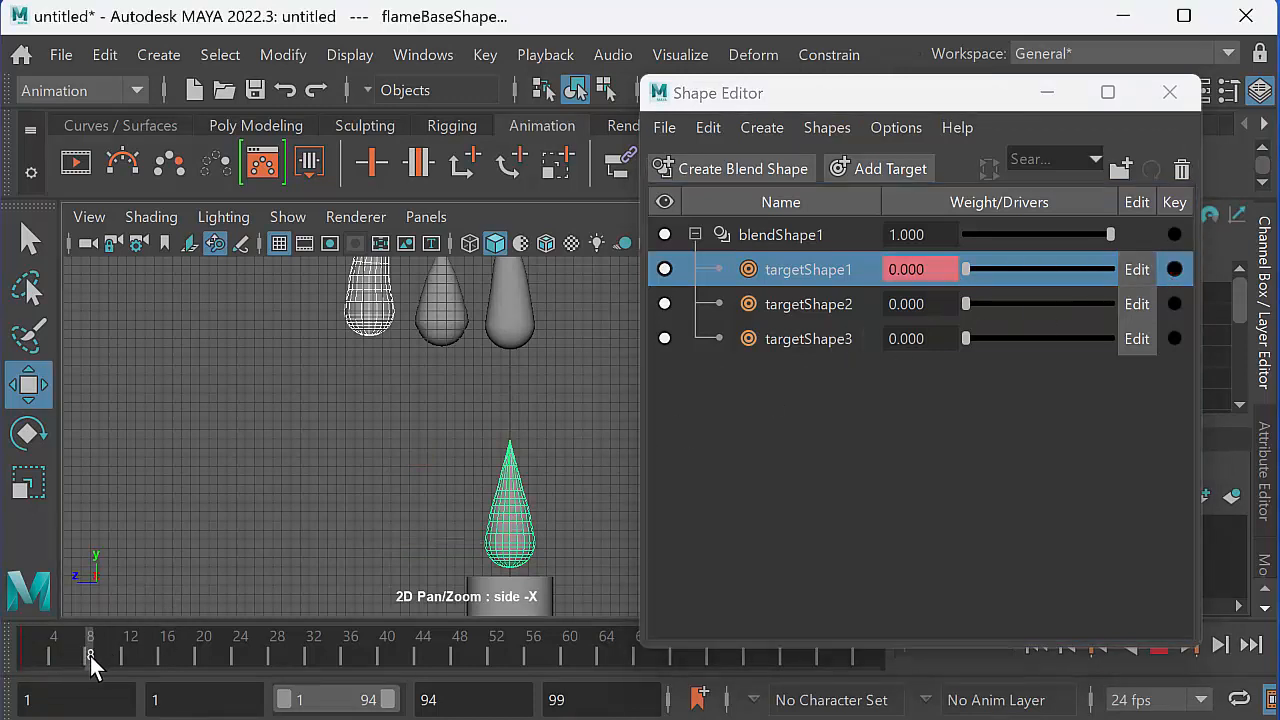
left_click_drag(90, 656, 98, 654)
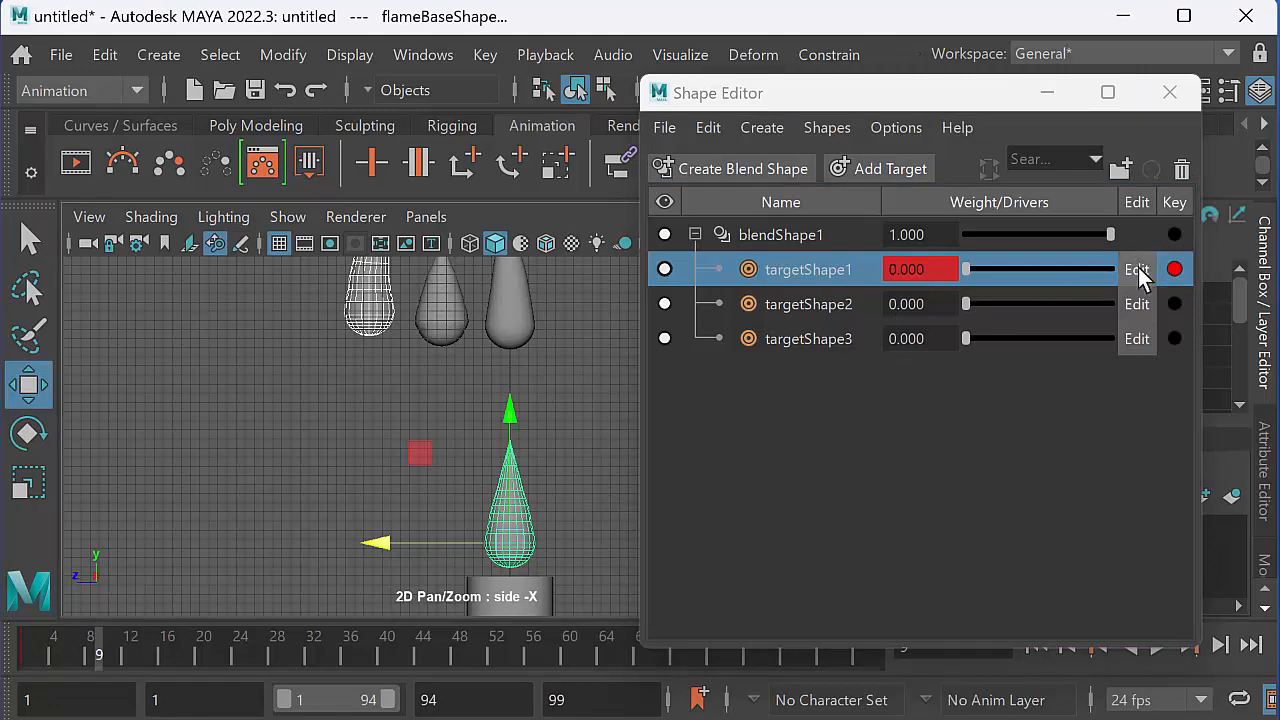
left_click_drag(966, 269, 1132, 267)
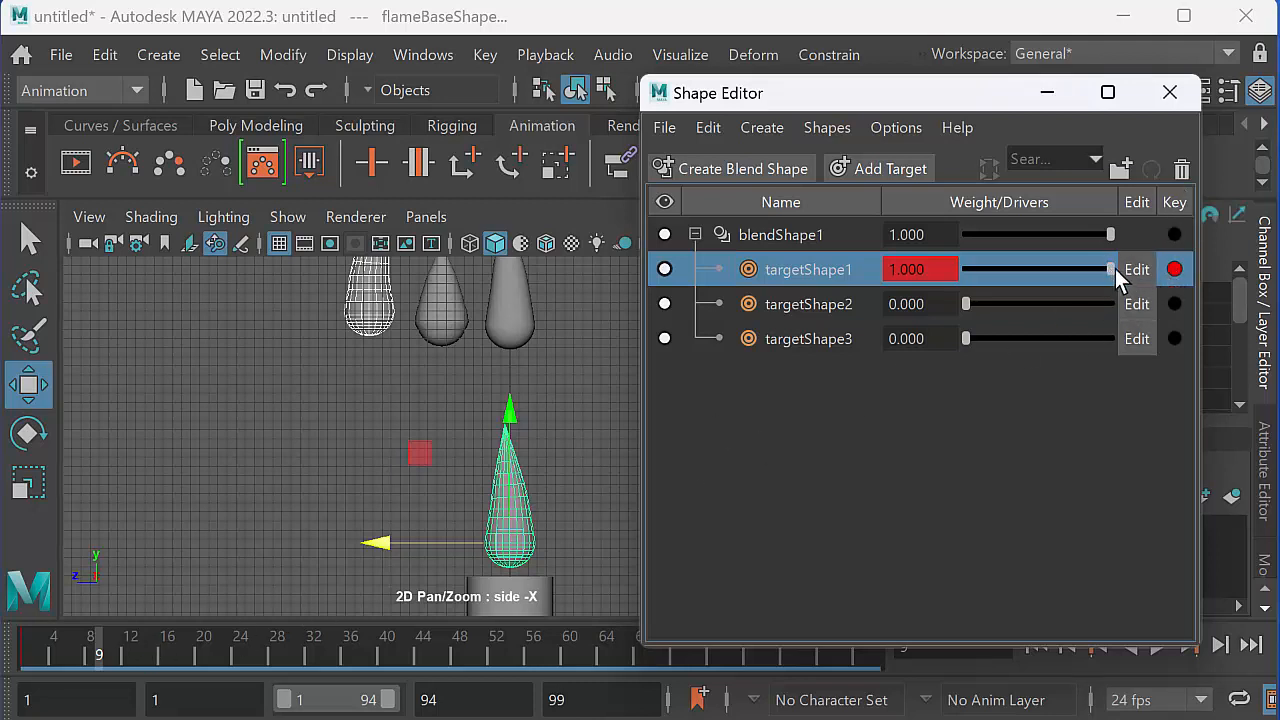
right_click(1088, 268)
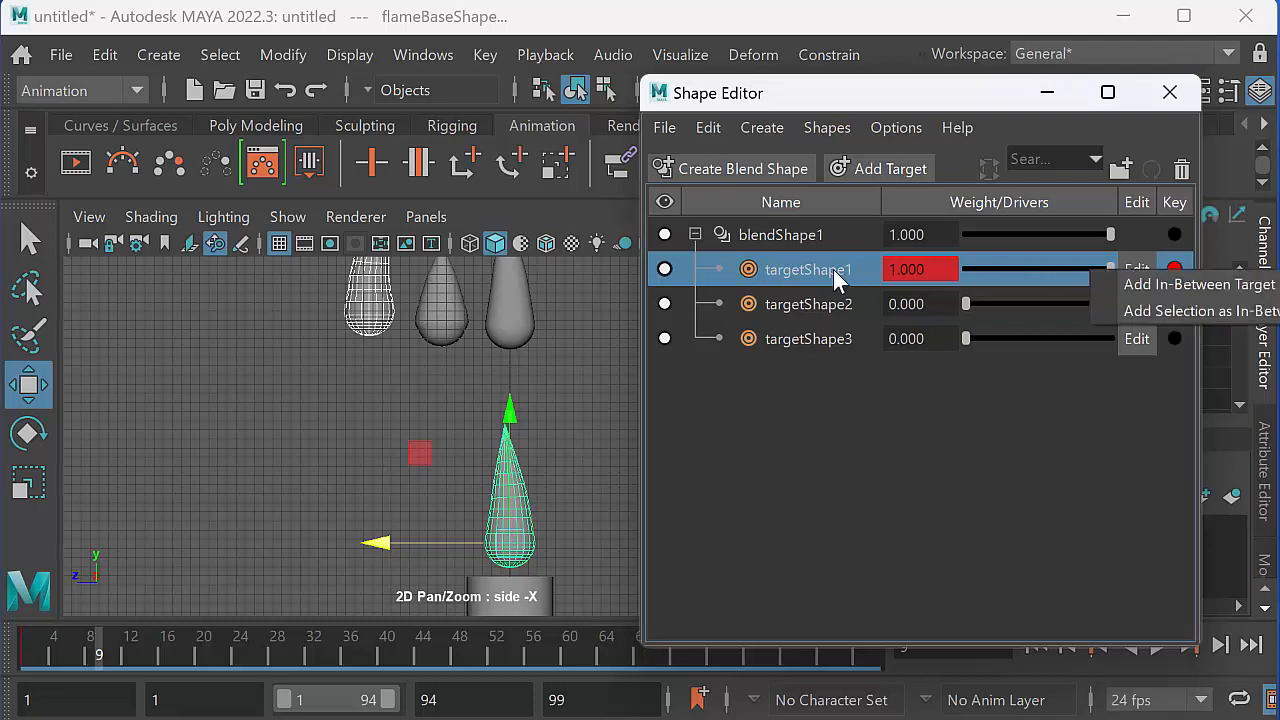
left_click(1172, 285)
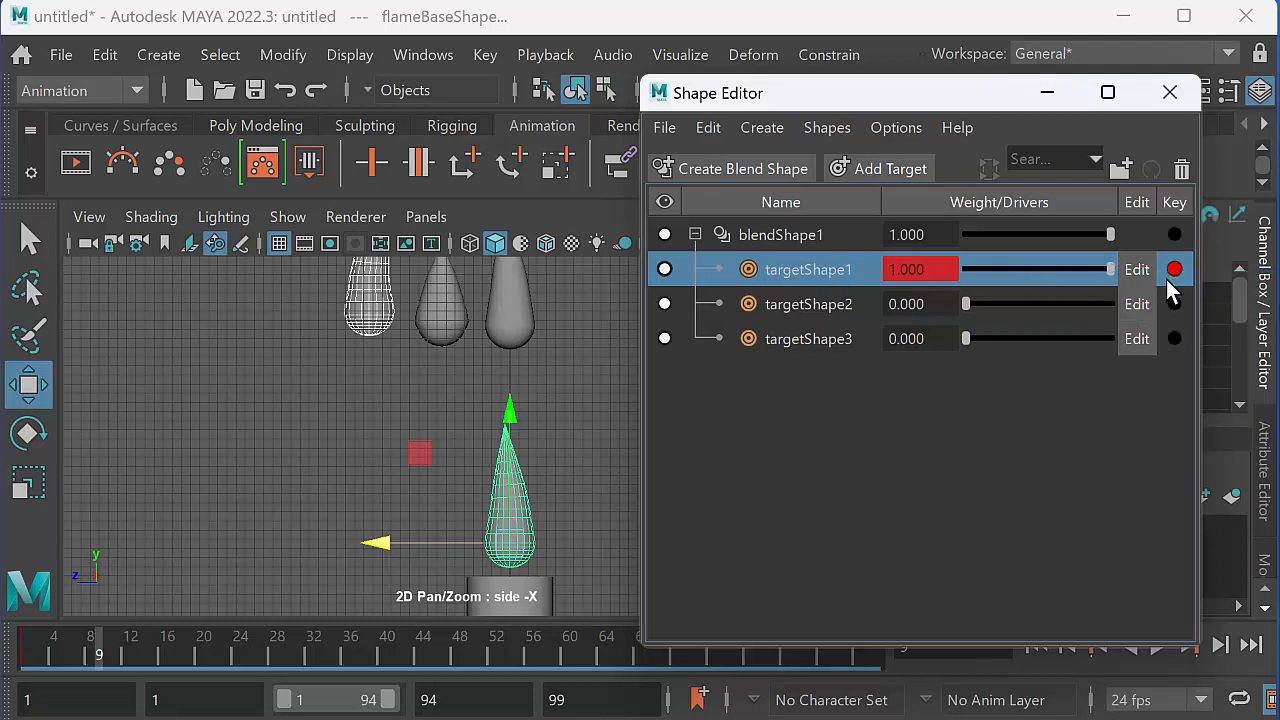
Move the Shape Editor clear of the playback controls and play the targetShape1 animation from frame 1
mouse_move(52, 656)
left_mouse_down()
mouse_move(14, 663)
mouse_move(121, 649)
mouse_move(28, 654)
left_mouse_up()
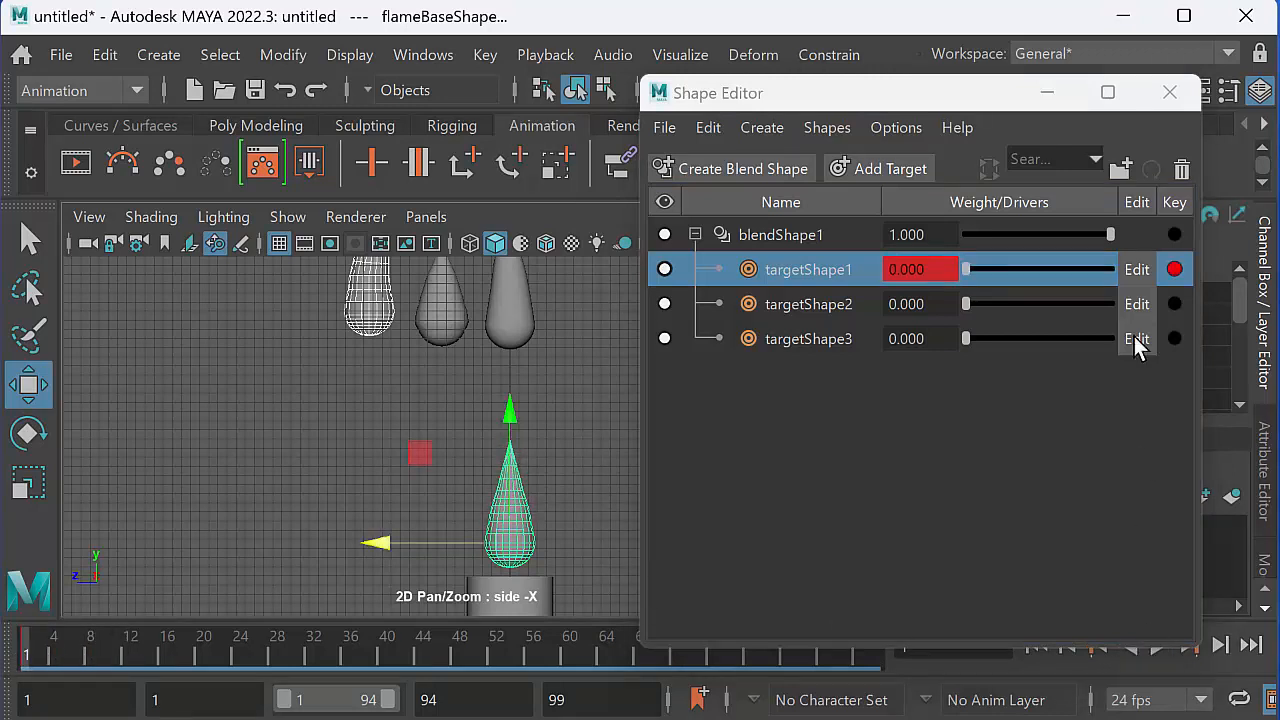
left_click_drag(1043, 98, 950, 94)
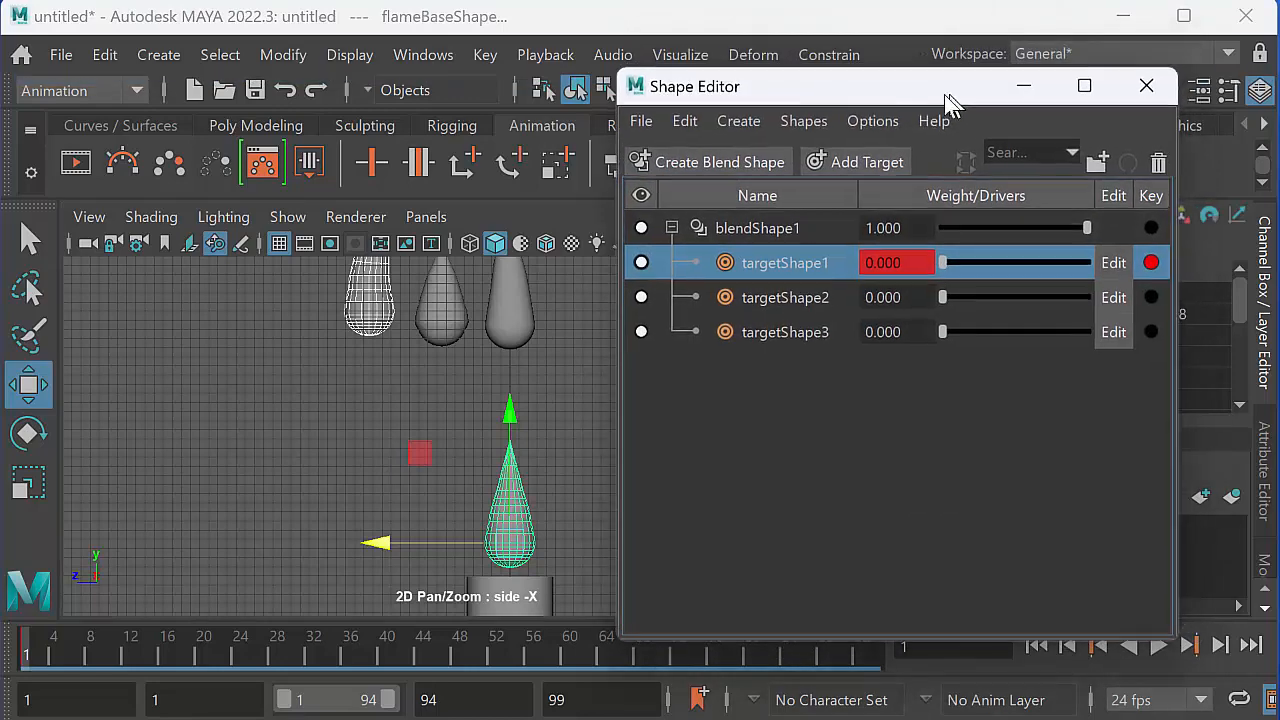
left_click(1158, 645)
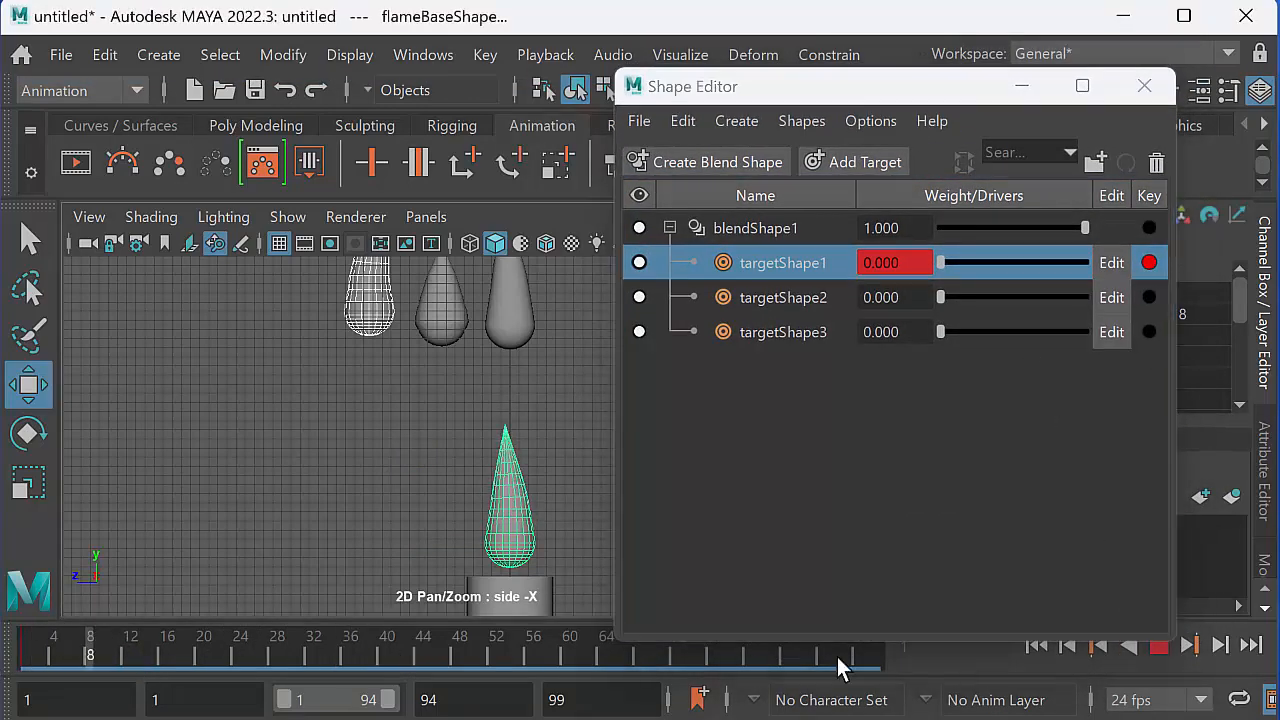
left_click(1158, 645)
At frame 17, set targetShape1 to 0.000 and targetShape2 to 1.000, and key the targetShape2 weight
left_click_drag(257, 656, 177, 658)
left_click(102, 660)
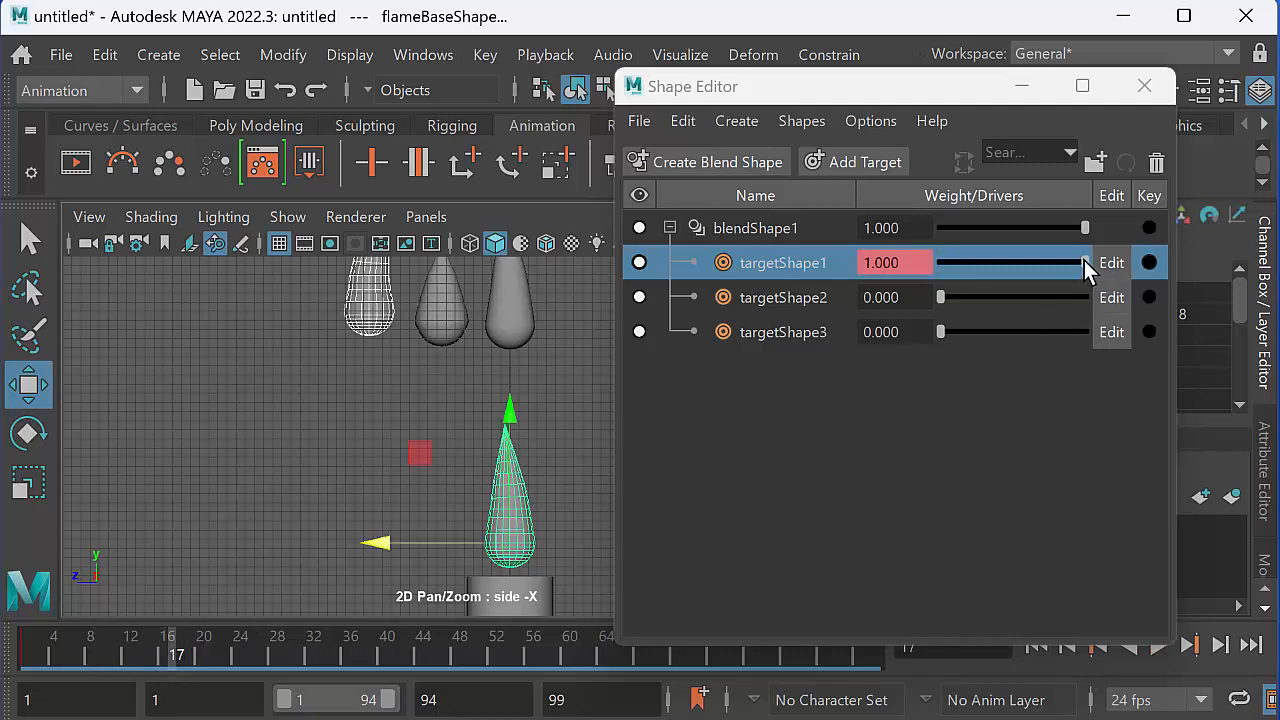
left_click_drag(1085, 262, 1091, 297)
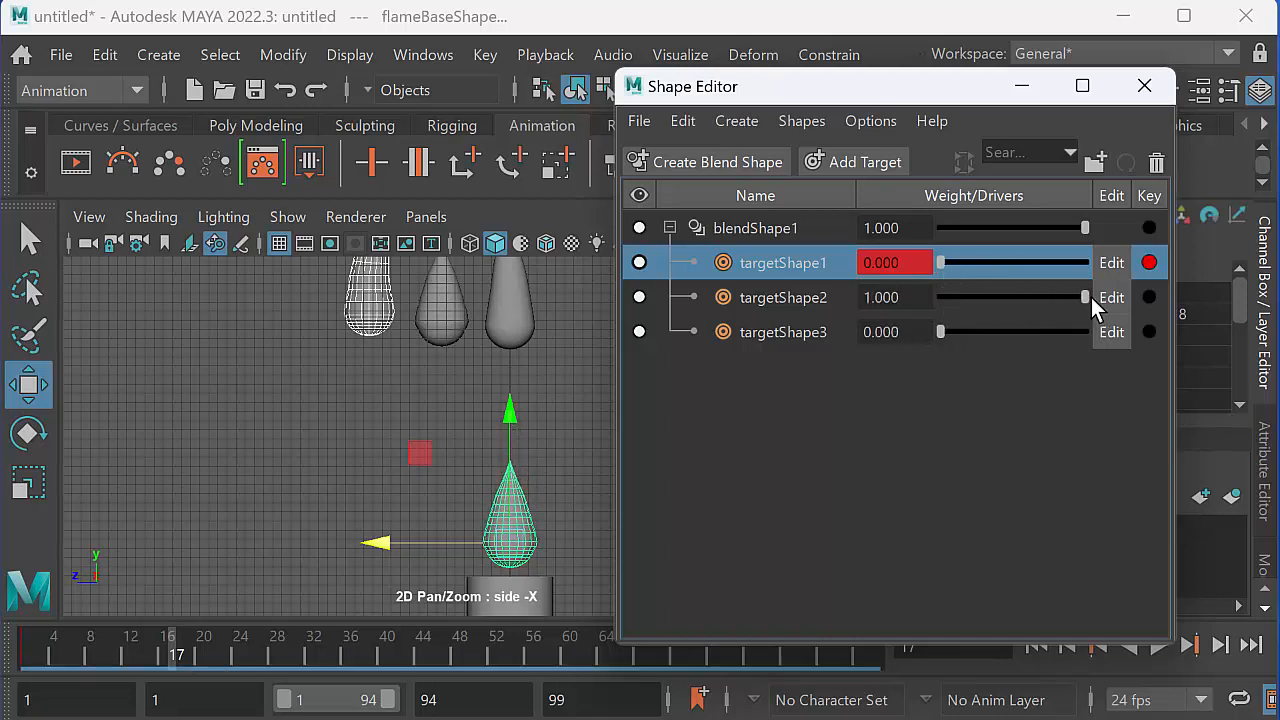
left_click(1149, 297)
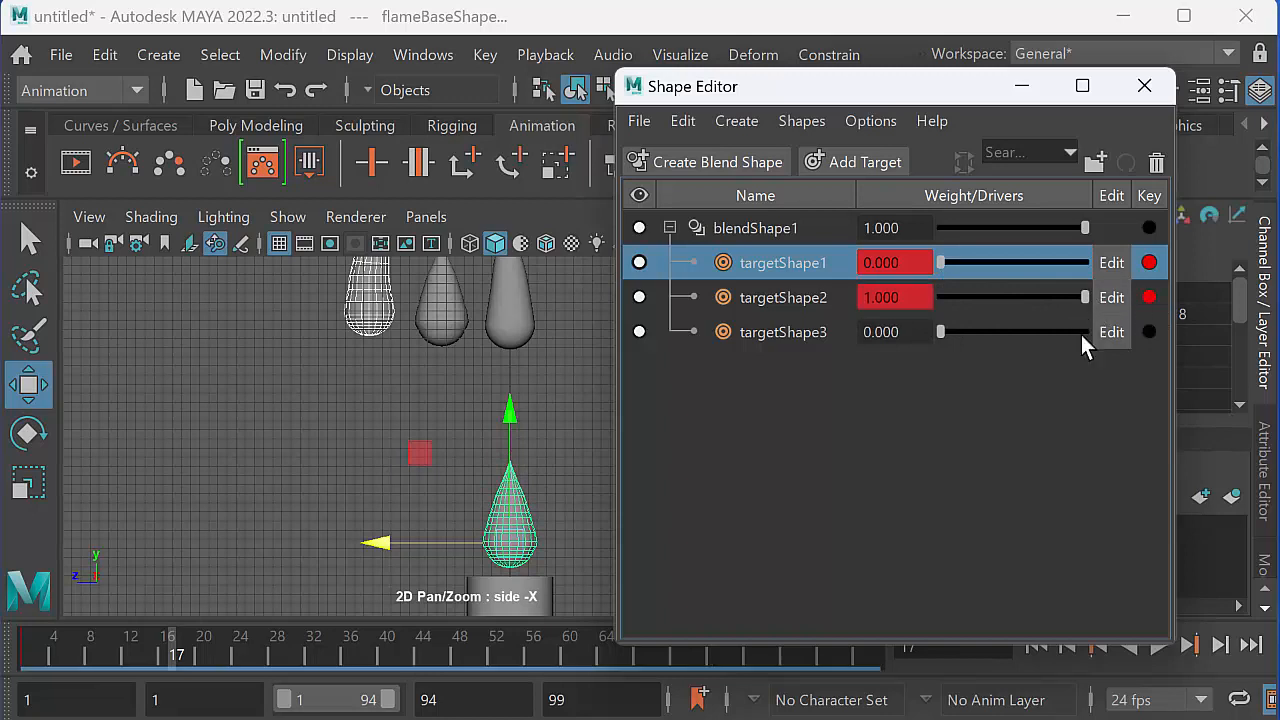
Scrub and play the timeline to check how the flame changes between targetShape1 and targetShape2, ending at frame 19
left_click_drag(170, 648, 56, 662)
key("alt+v")
key("Escape")
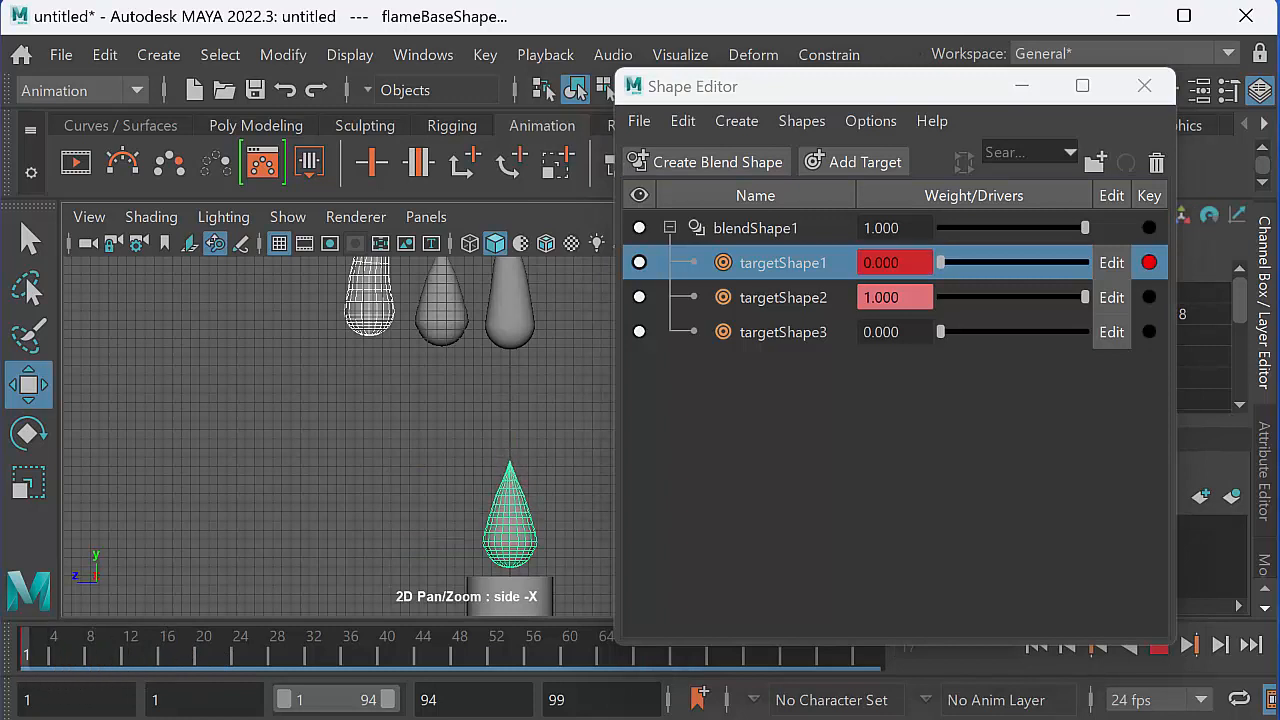
left_click(1158, 648)
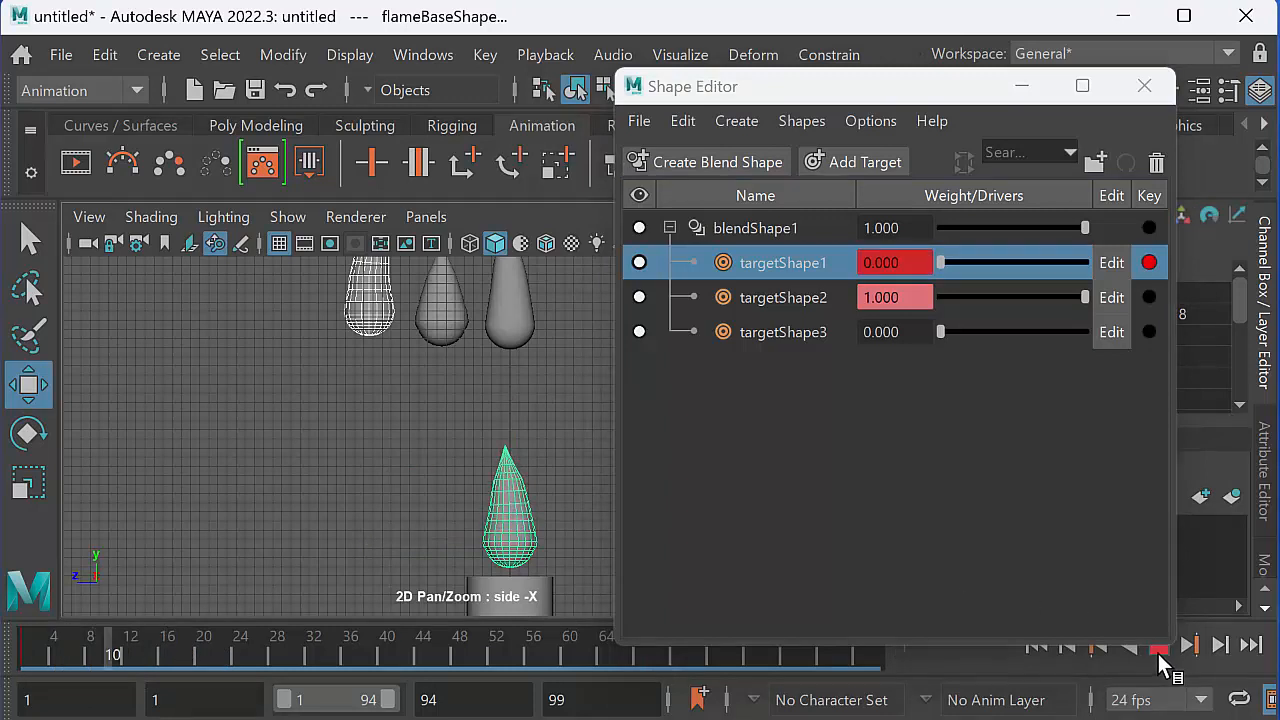
left_click(182, 647)
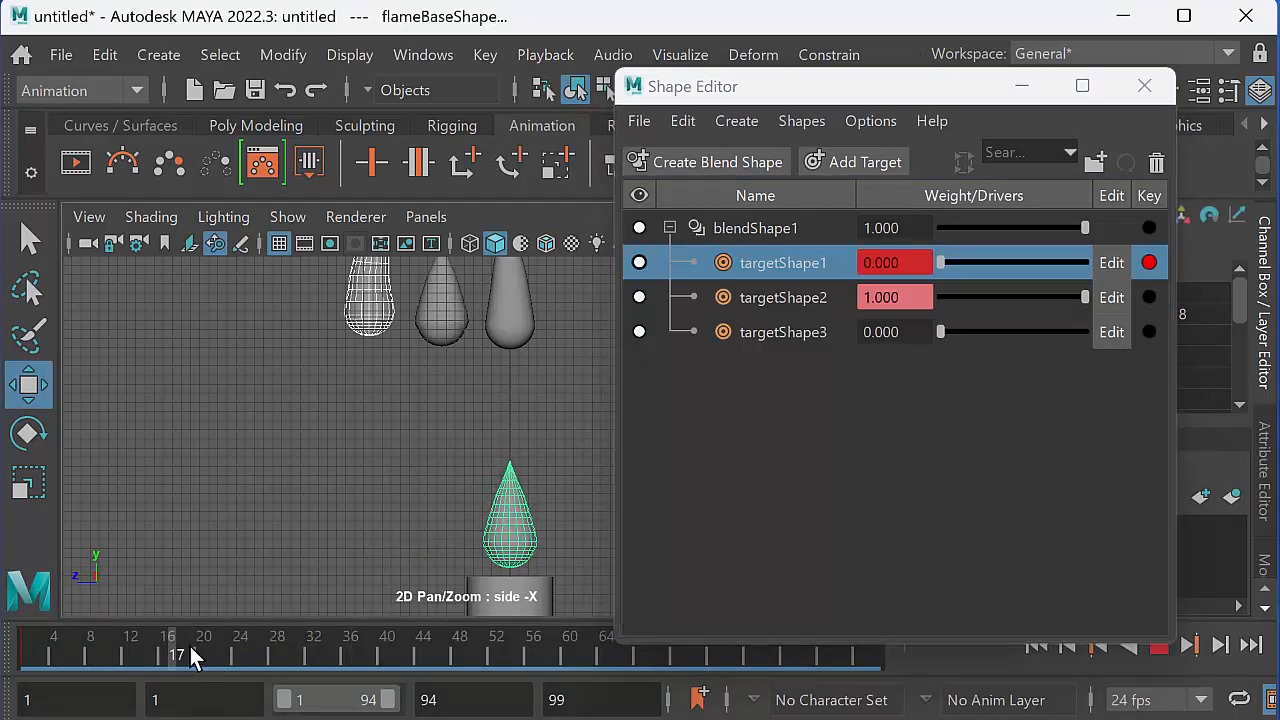
left_click(1159, 650)
left_click_drag(276, 660, 195, 654)
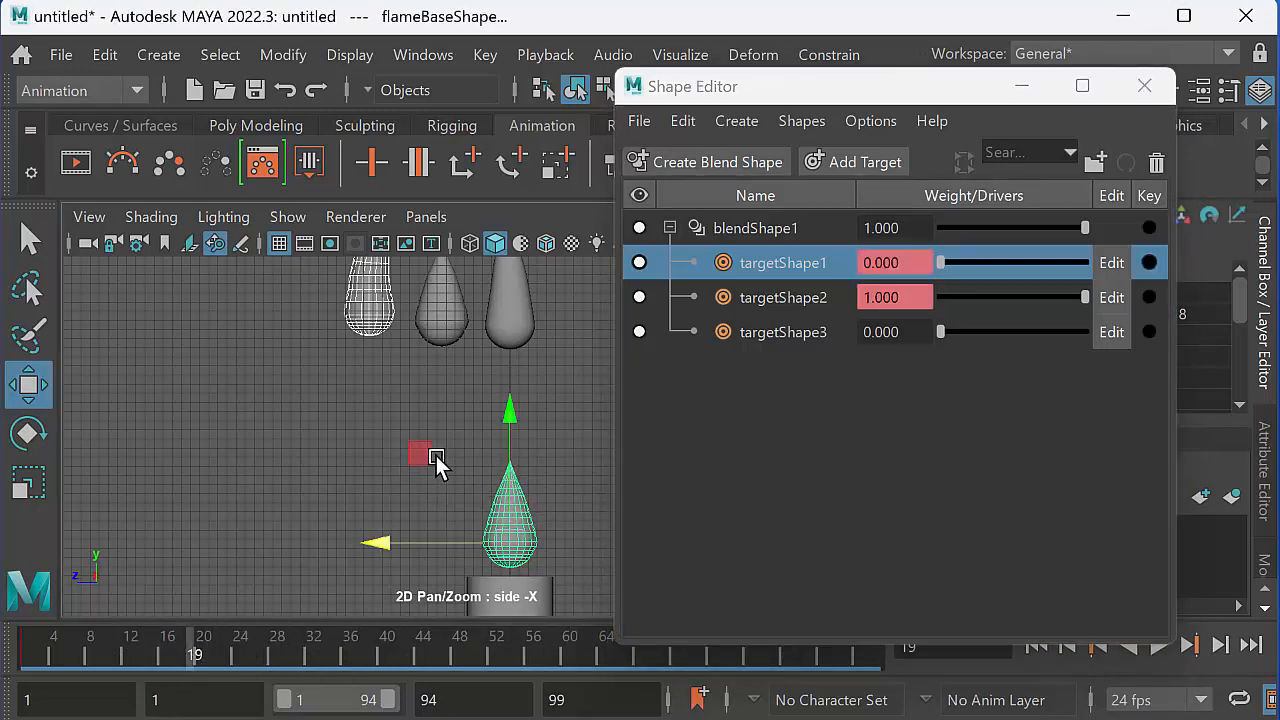
Narrow the Shape Editor window and move it away so the Channel Box is uncovered
left_click_drag(895, 95, 884, 88)
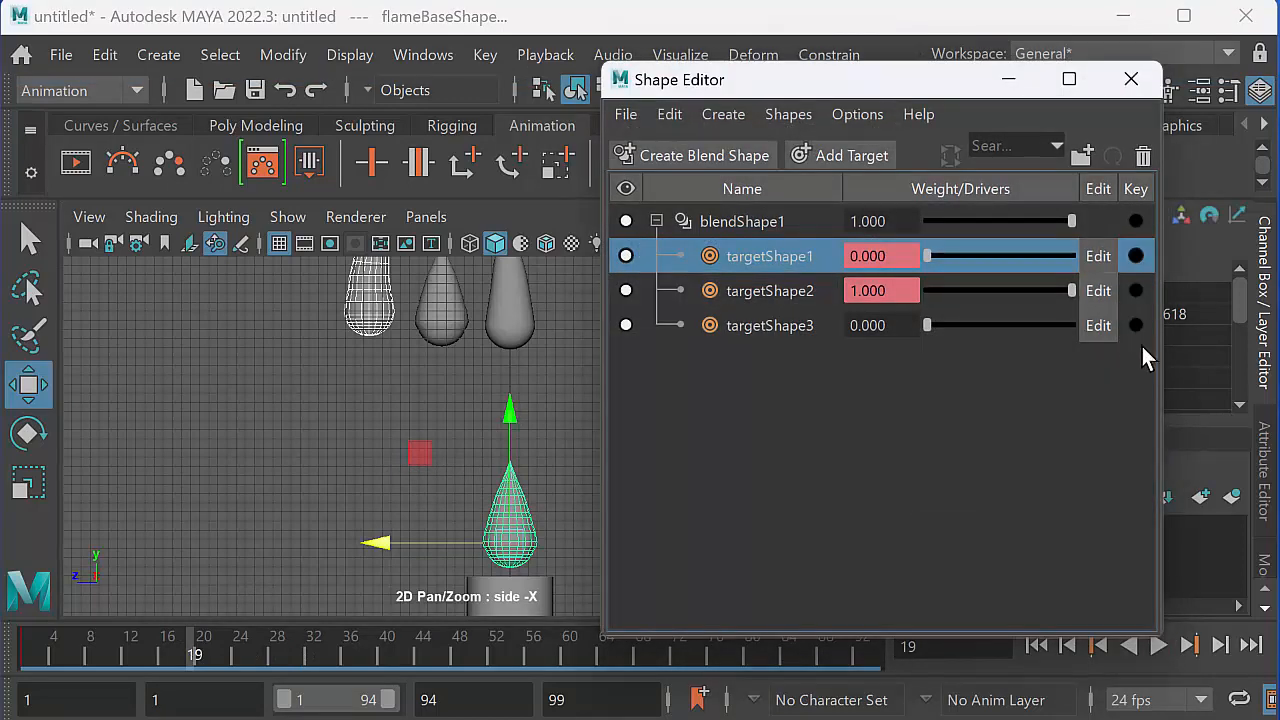
left_click_drag(1162, 360, 1032, 375)
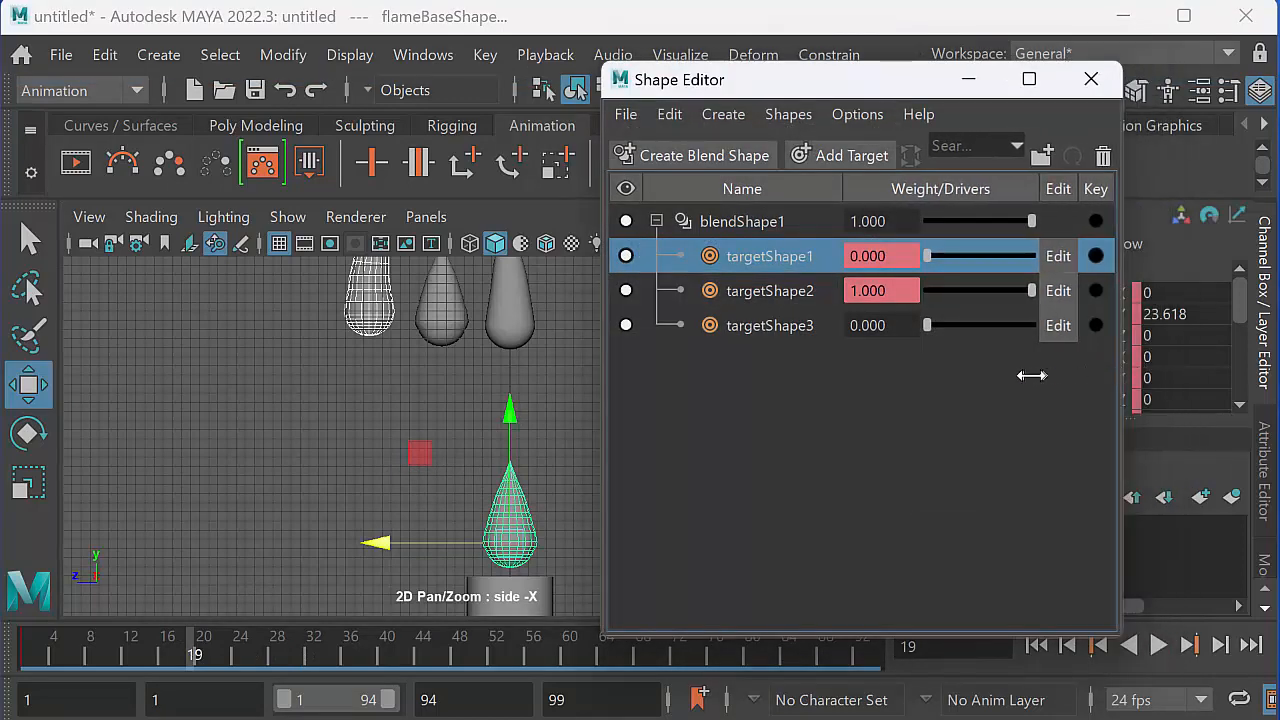
left_click_drag(871, 89, 922, 98)
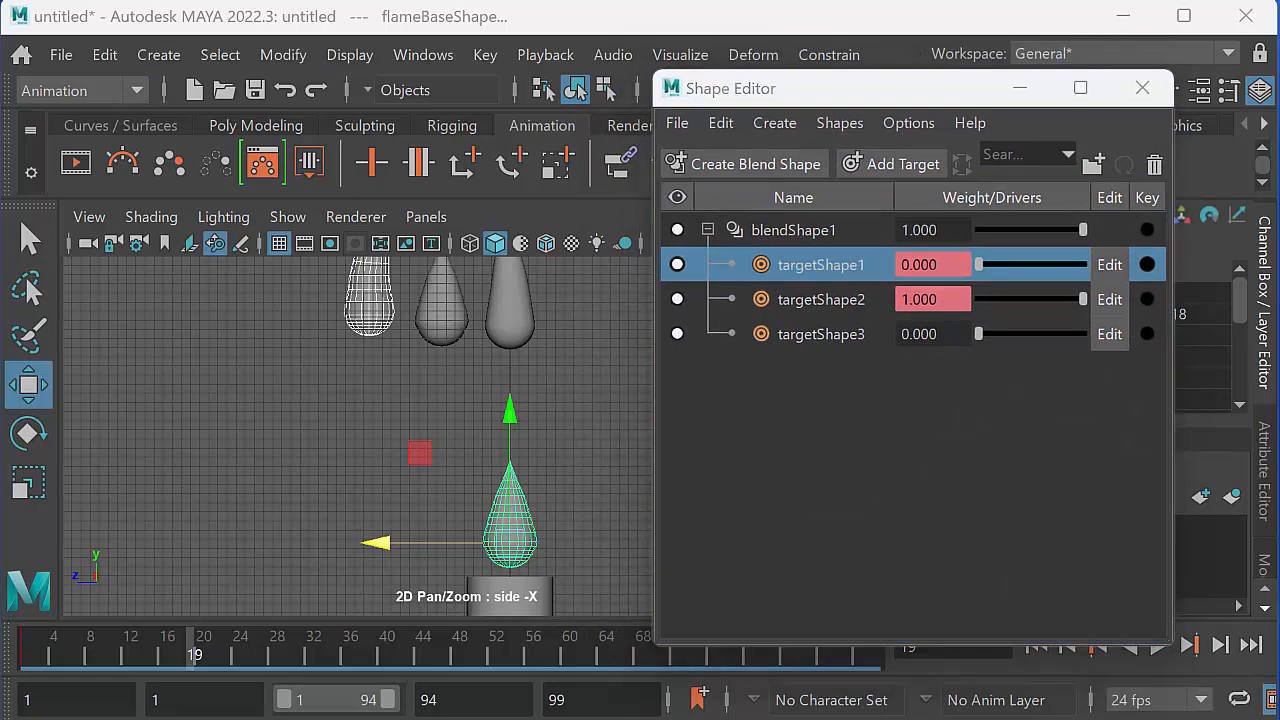
left_click_drag(927, 91, 577, 122)
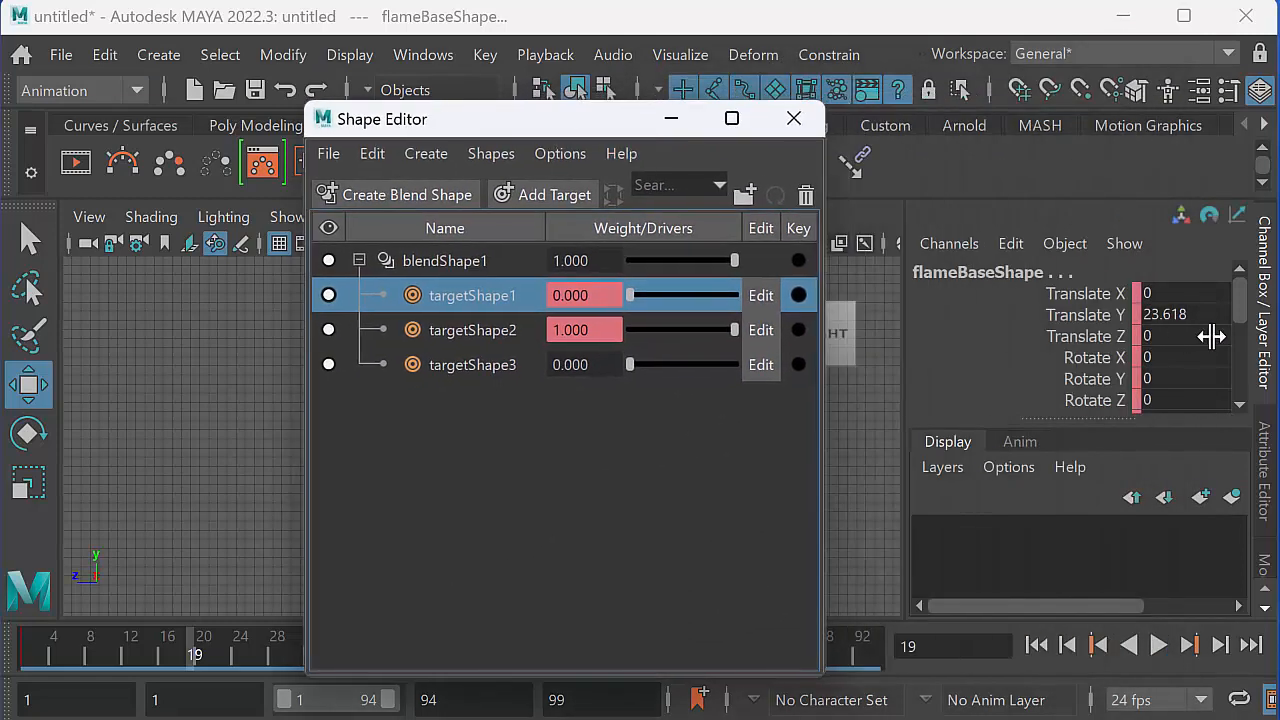
Expand the blendShape1 input in the Channel Box and examine the keyed state of its three target weights
left_click_drag(1241, 297, 1240, 365)
left_click(1084, 340)
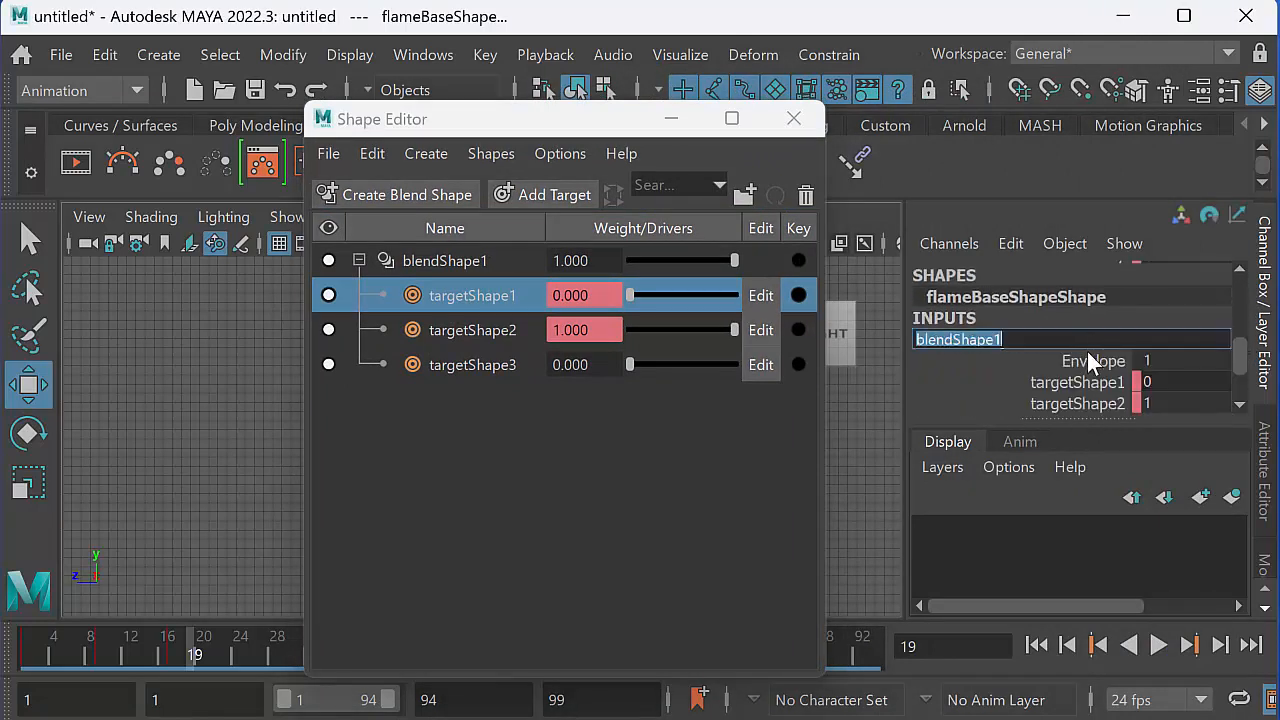
scroll(1240, 375, "down", 2)
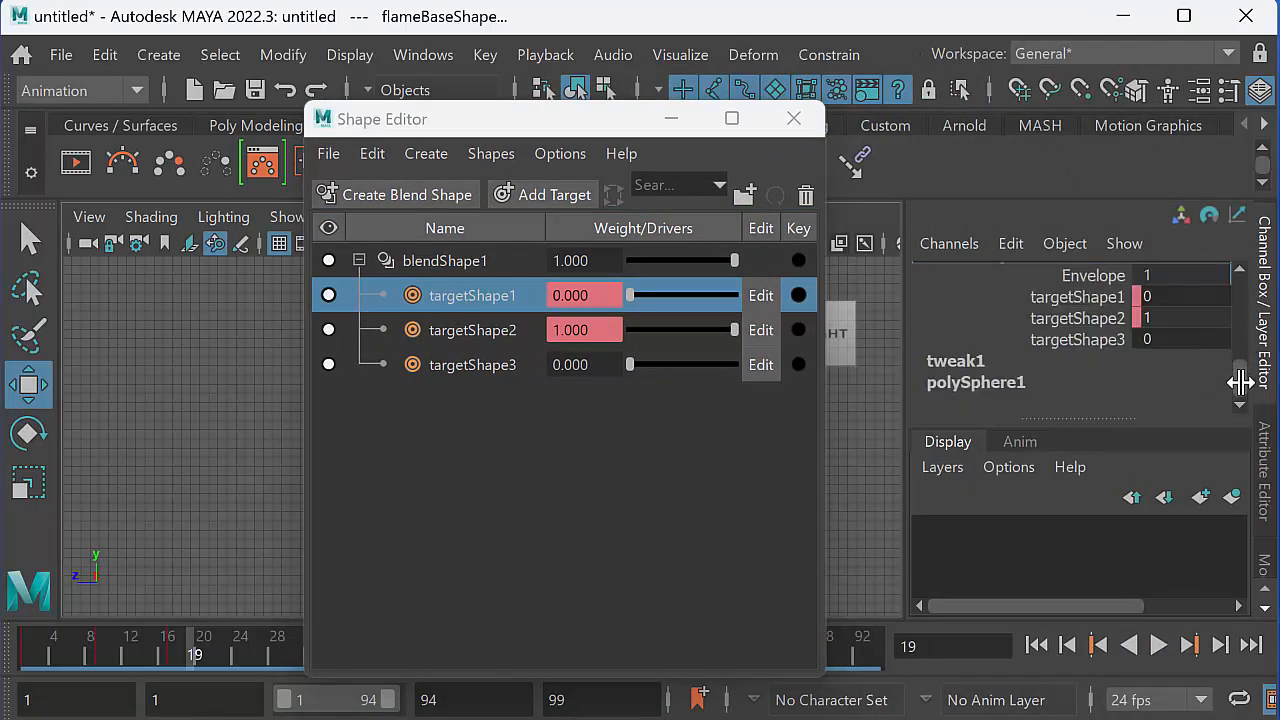
scroll(1240, 368, "up", 1)
scroll(1240, 368, "up", 2)
scroll(1240, 362, "down", 1)
scroll(1240, 358, "up", 1)
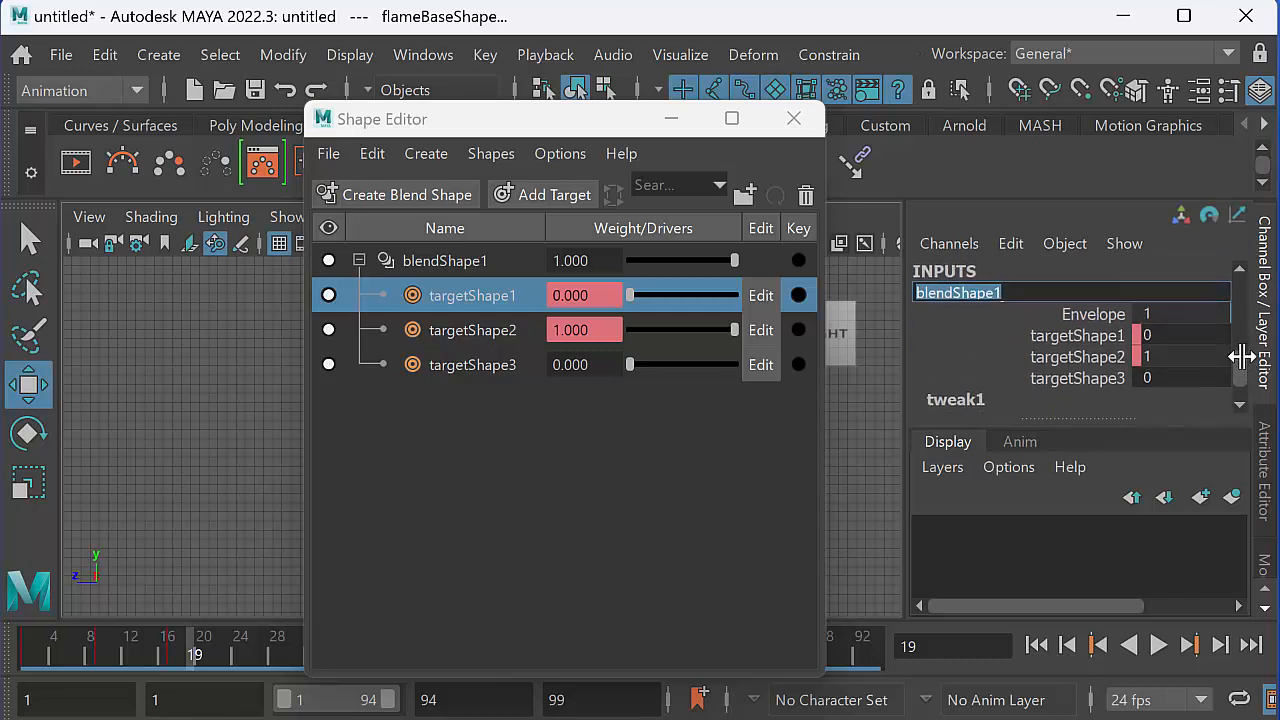
scroll(1240, 358, "down", 2)
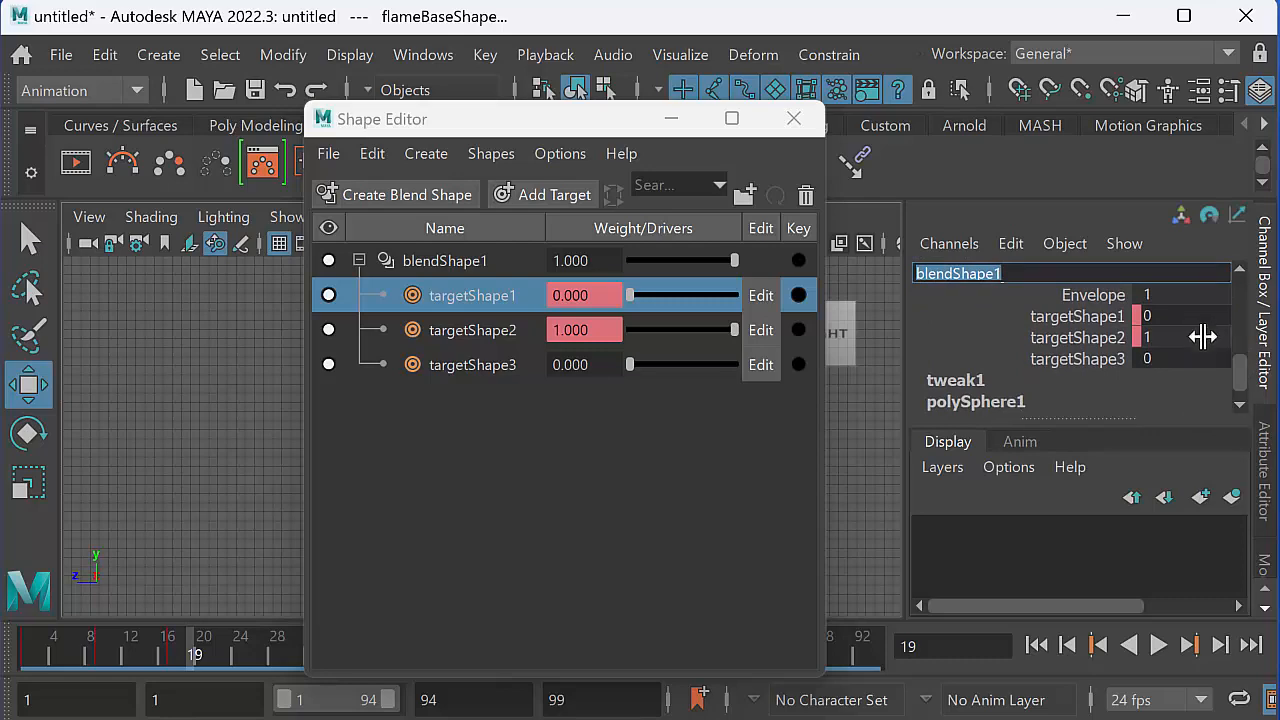
At frame 25, set the targetShape3 weight to 1.000 and key it, with the Shape Editor moved off the flame
key("alt+v")
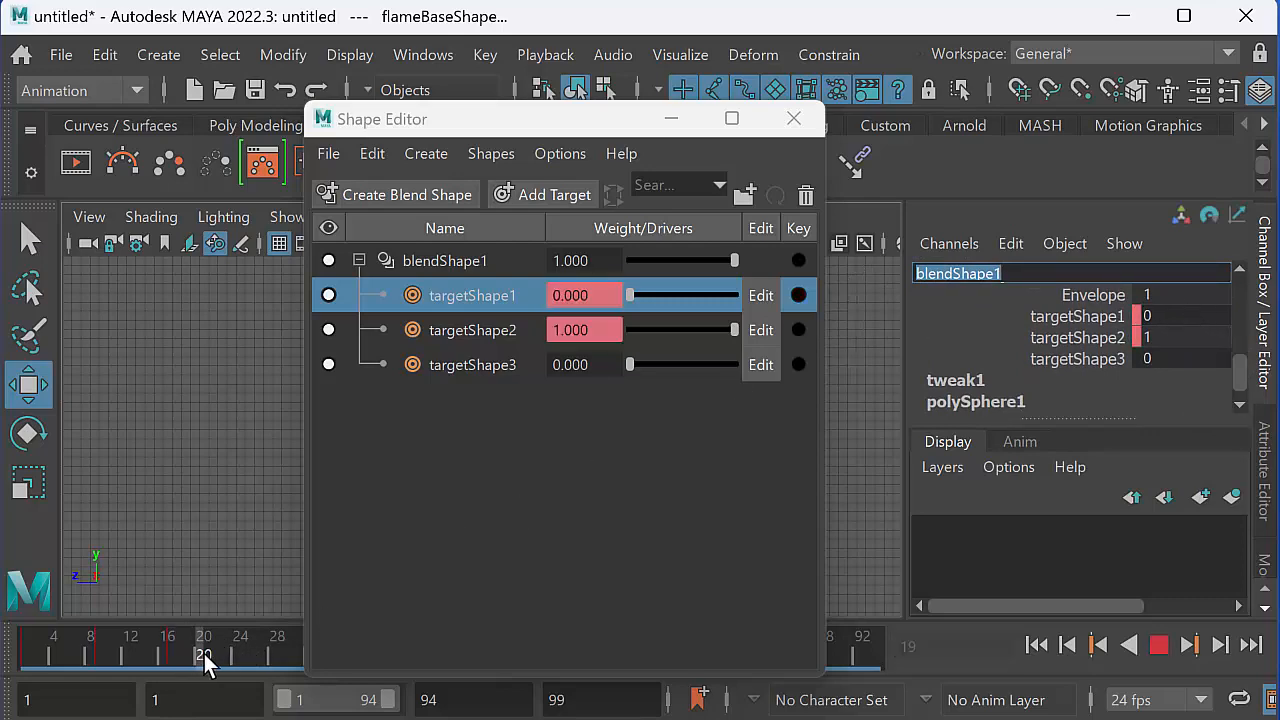
key("alt+v")
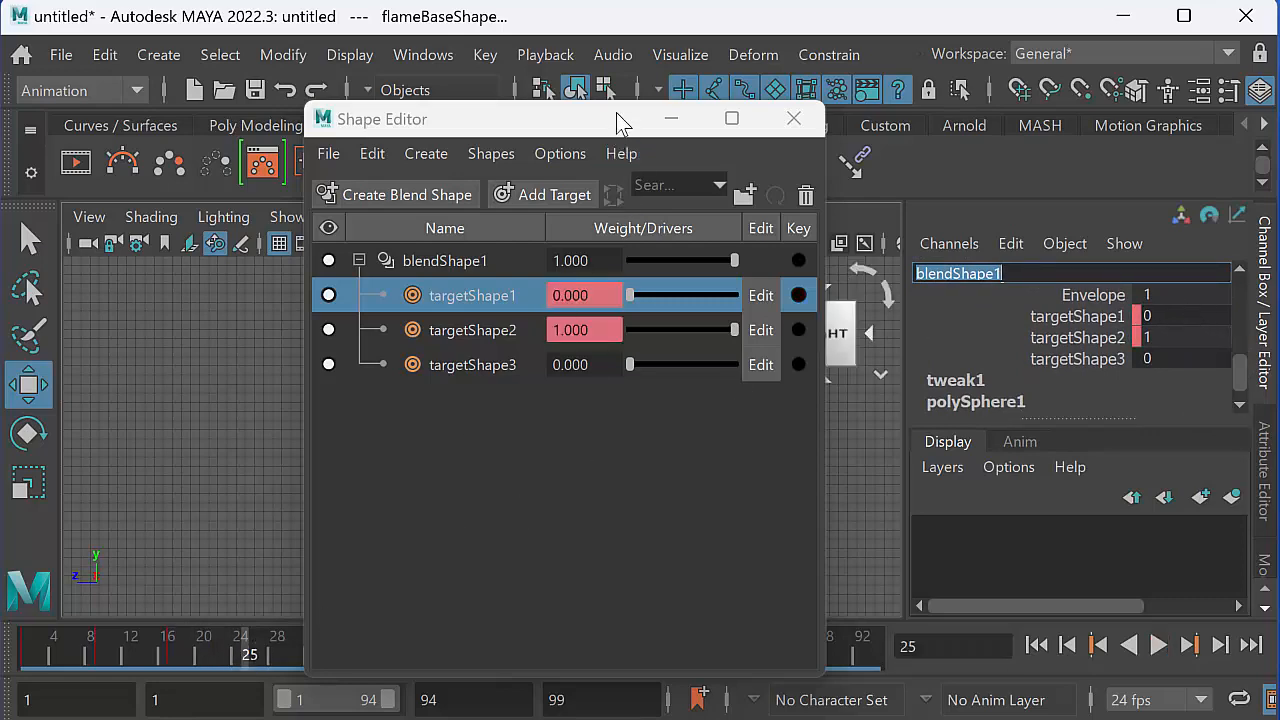
left_click_drag(616, 112, 1015, 99)
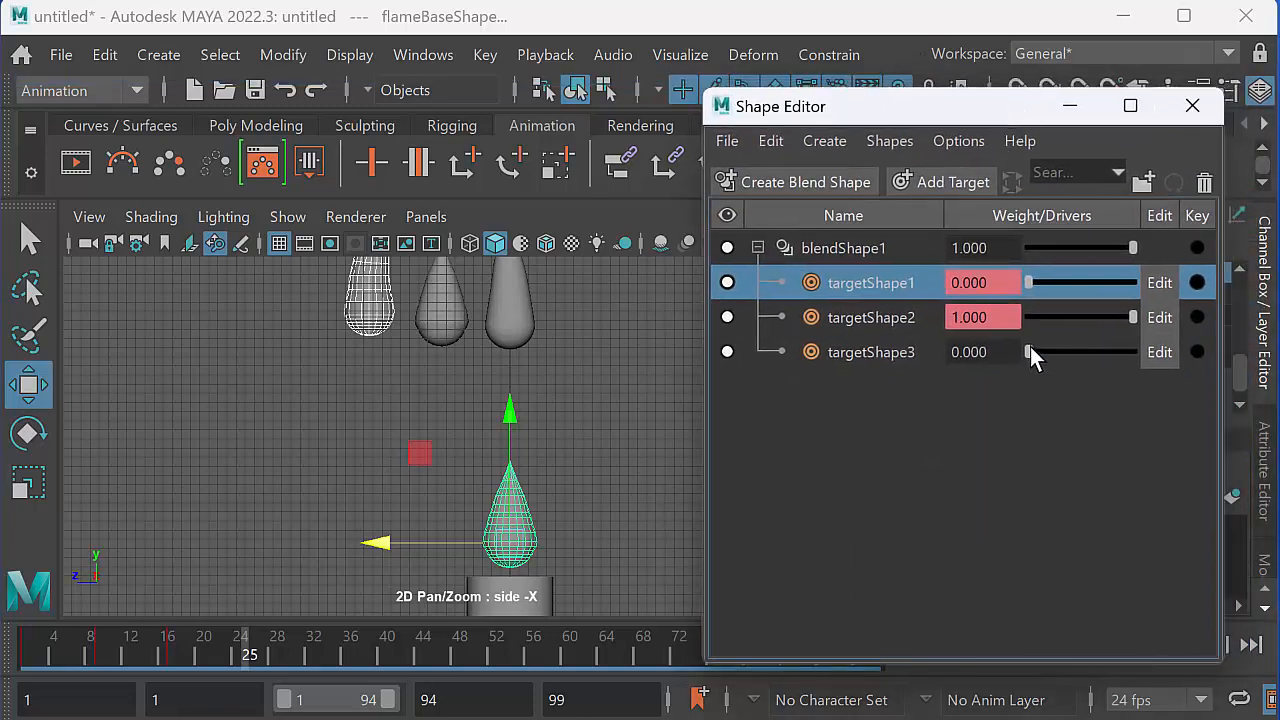
left_click_drag(1027, 351, 1150, 358)
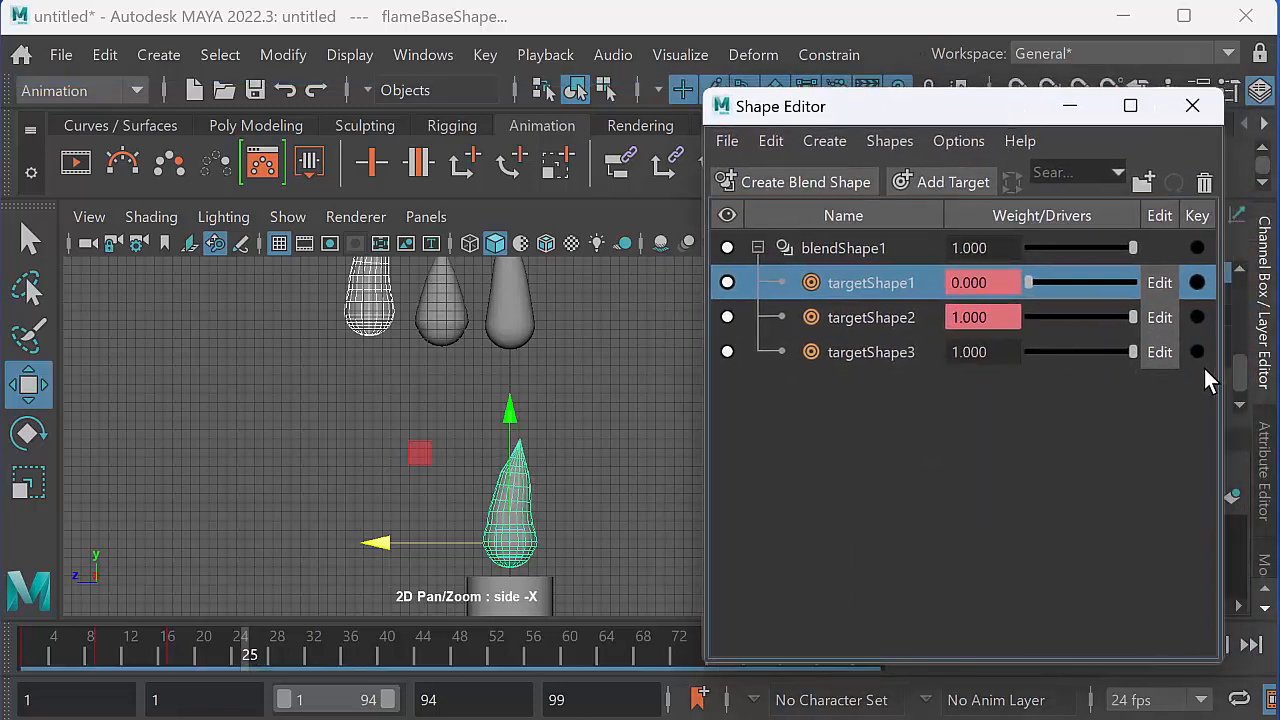
left_click(1197, 352)
Select targetShape3 and set its weight to 0.000 at frame 17, scrubbing back to check the earlier frames
left_click_drag(293, 664, 249, 657)
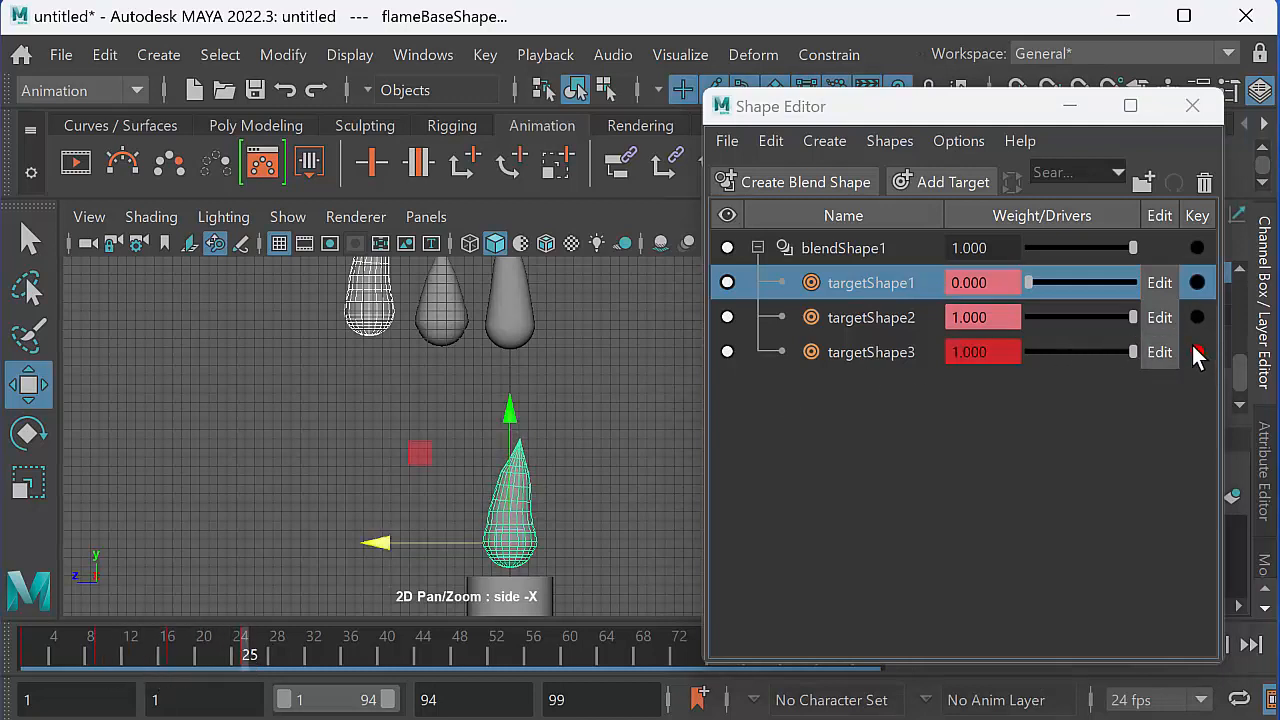
left_click(899, 353)
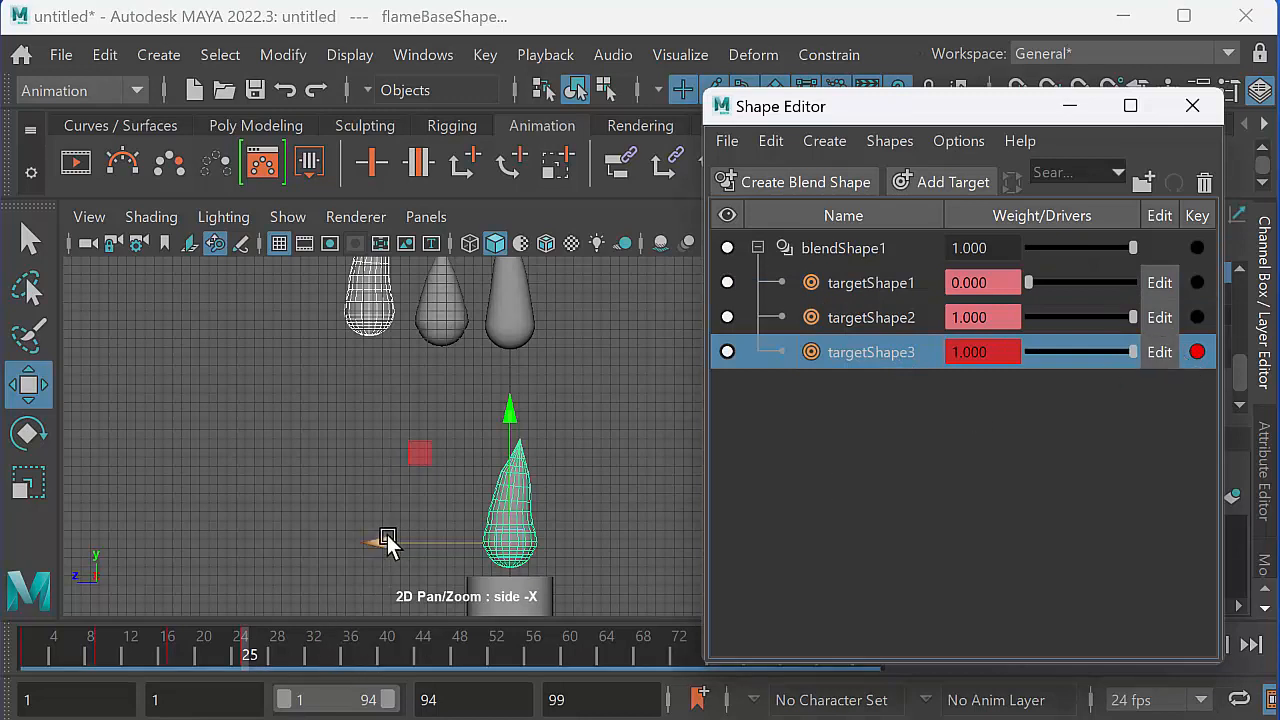
left_click_drag(240, 650, 166, 663)
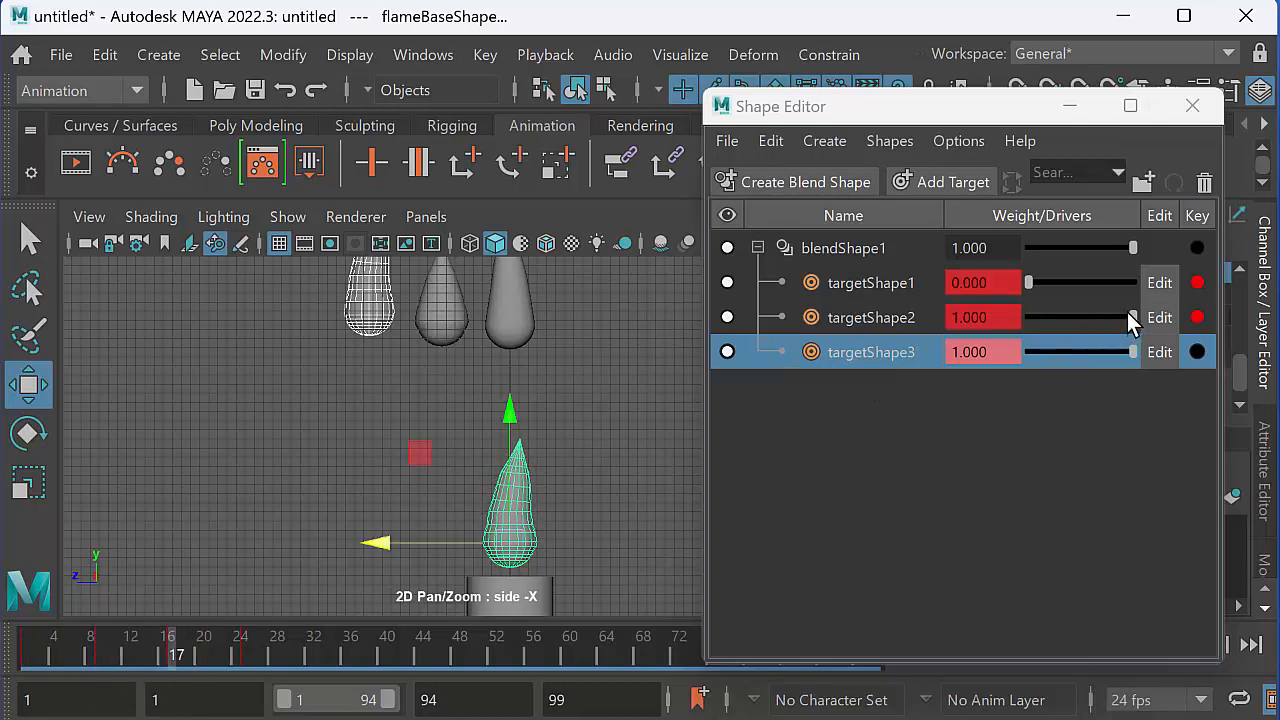
left_click_drag(1130, 317, 1001, 352)
left_click_drag(172, 658, 56, 665)
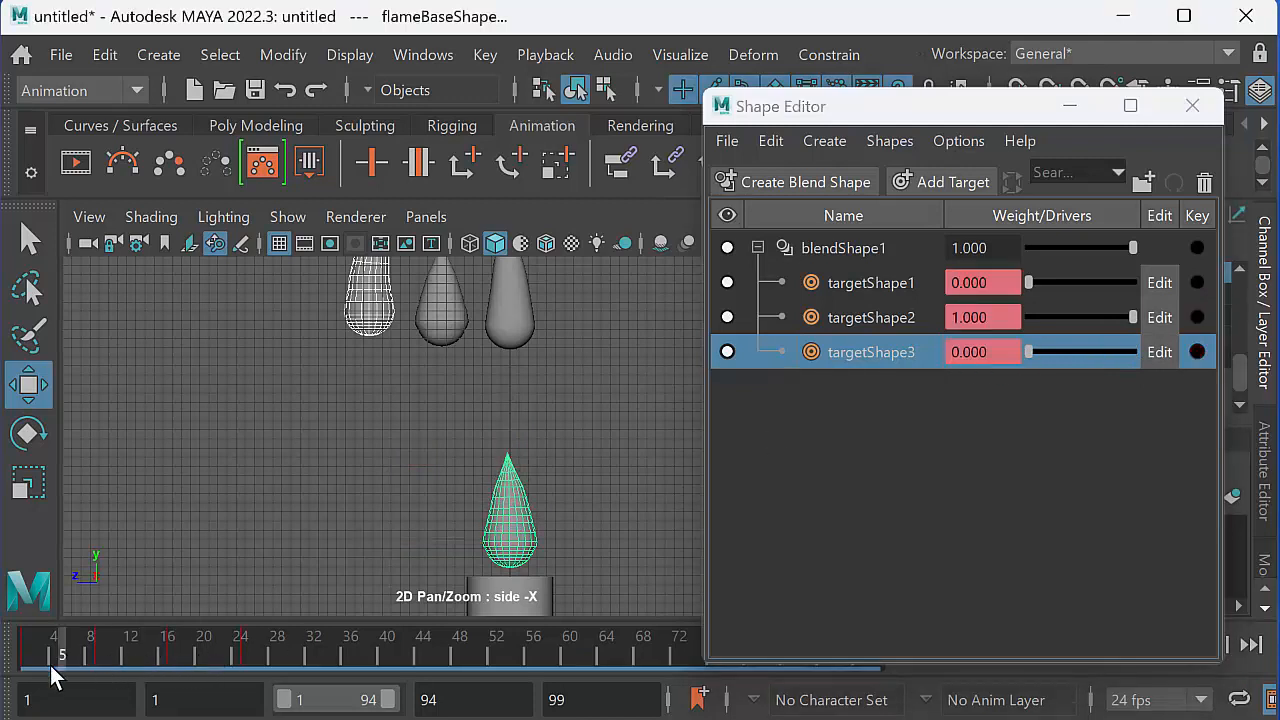
At frame 33, set the targetShape3 weight to 0.000 and the targetShape2 weight to 1.000
left_click_drag(154, 655, 317, 656)
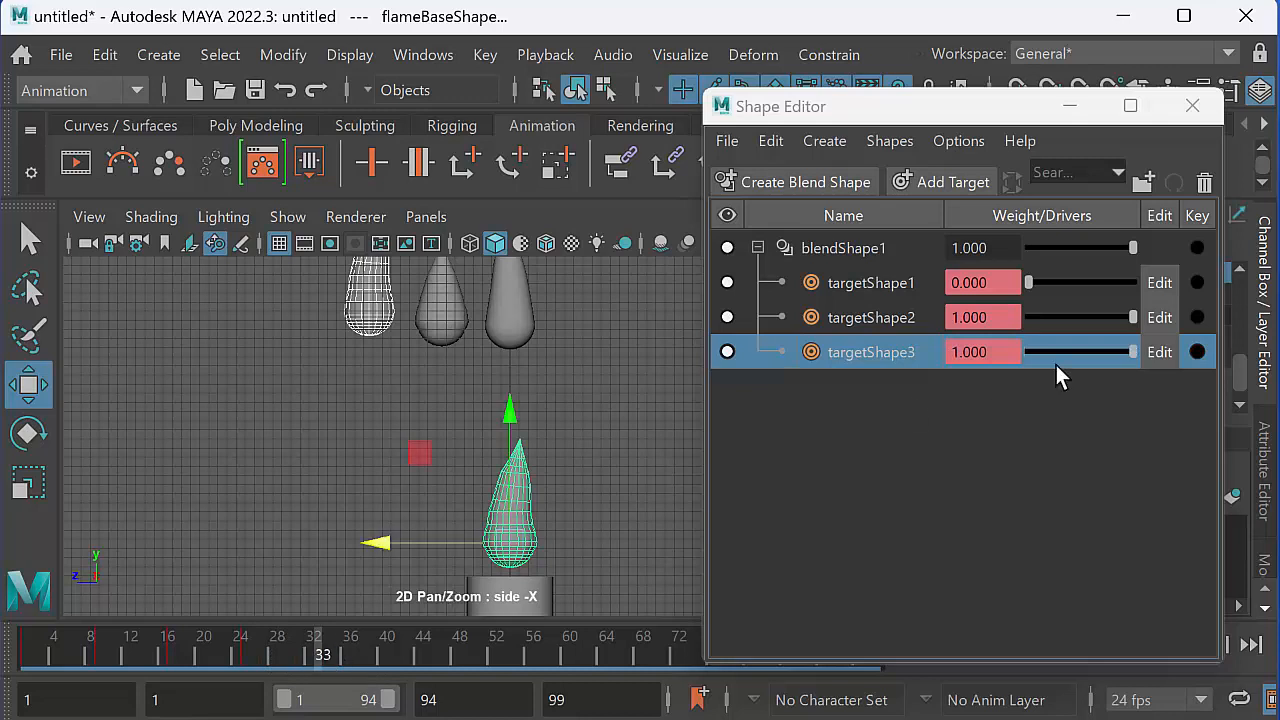
left_click_drag(1132, 317, 978, 322)
left_click_drag(1105, 352, 975, 352)
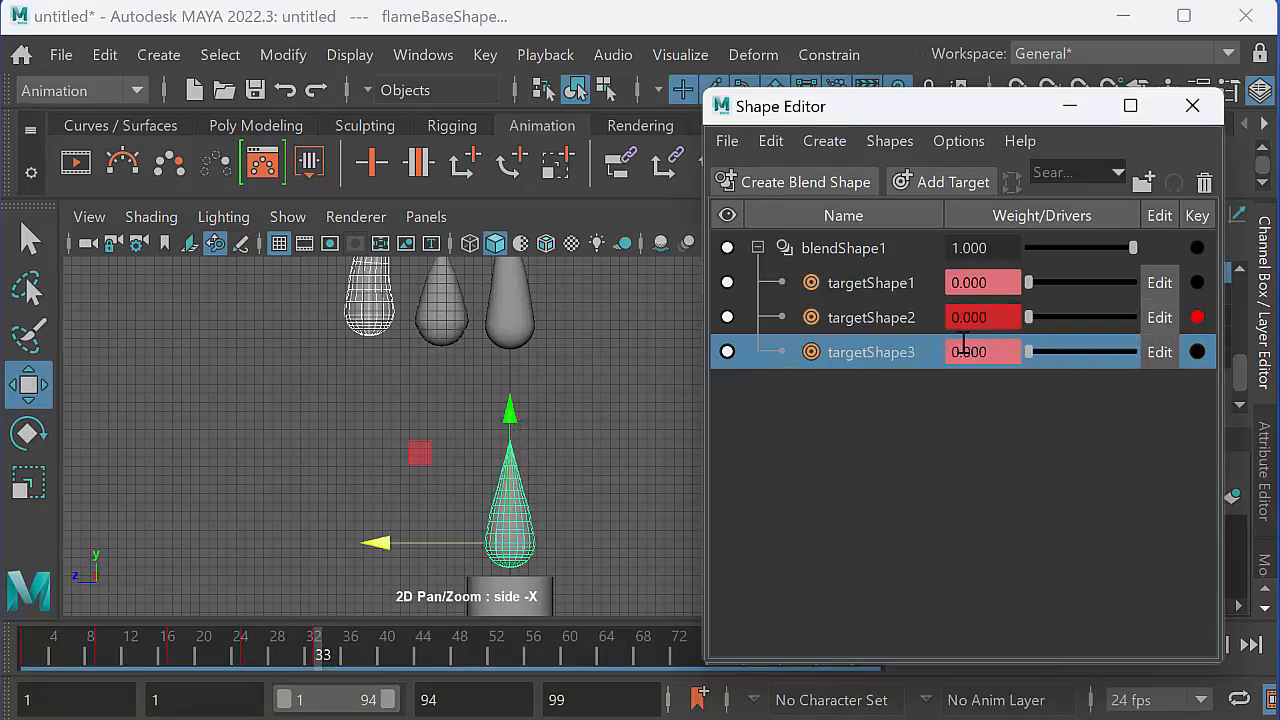
left_click_drag(244, 667, 322, 646)
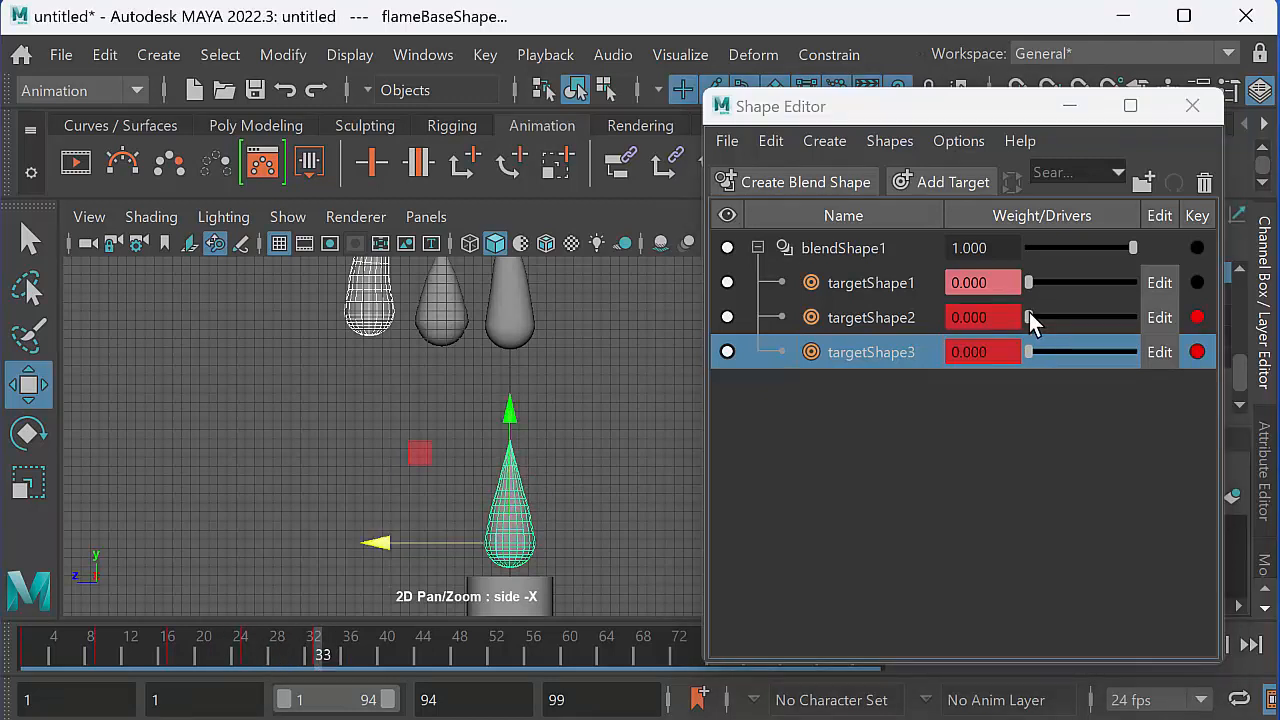
left_click_drag(1029, 317, 1155, 320)
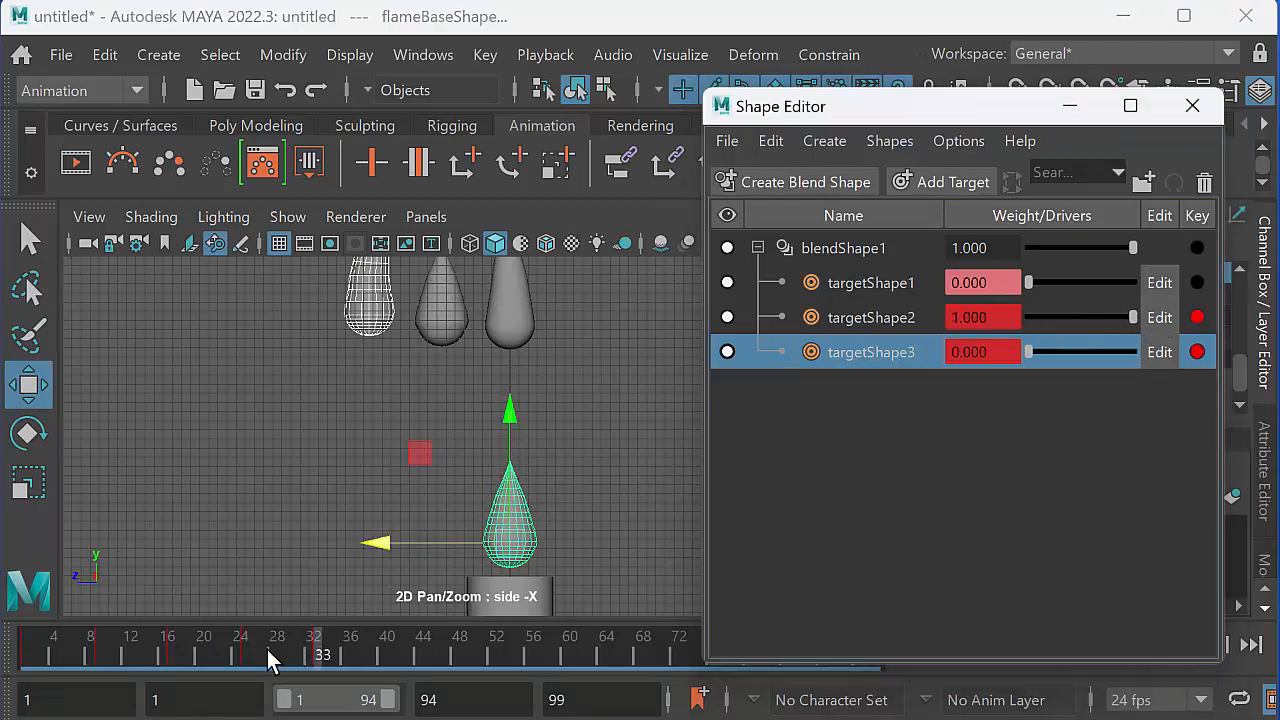
Return to frame 1, uncover the playback controls and play the animation to check the flame's motion through frame 33
left_click_drag(267, 649, 25, 651)
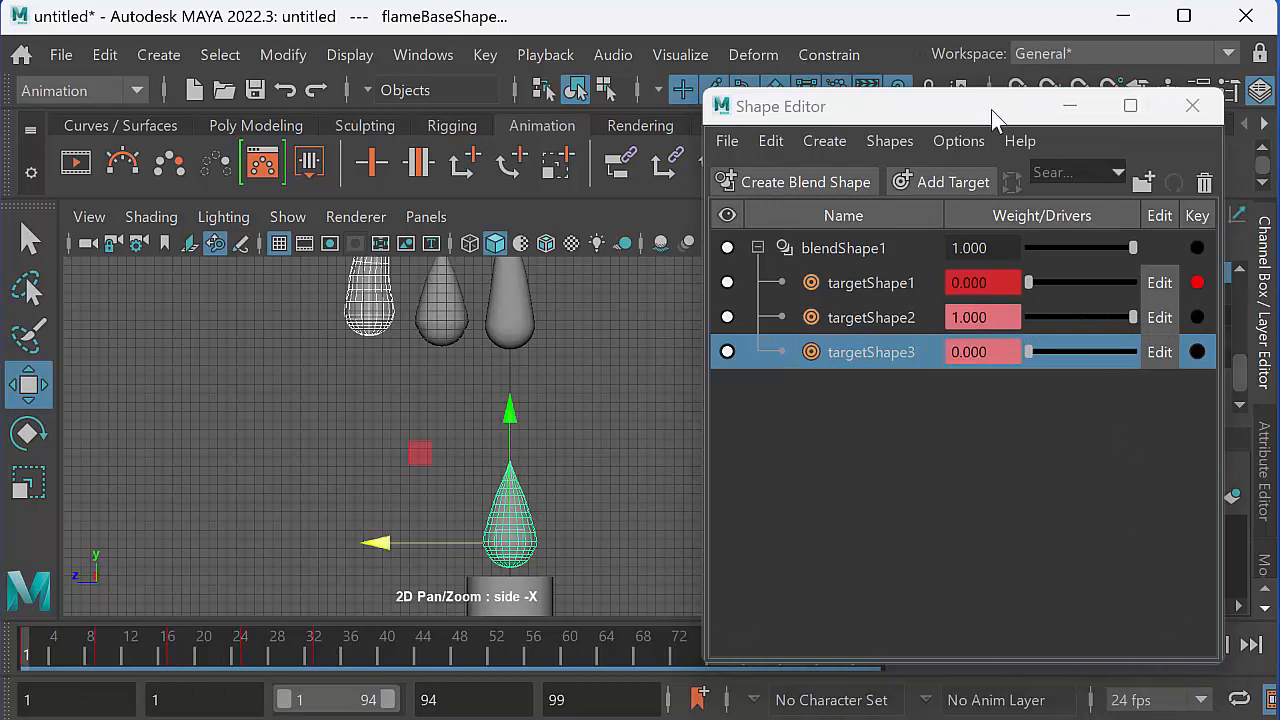
left_click_drag(991, 109, 944, 80)
left_click(1157, 646)
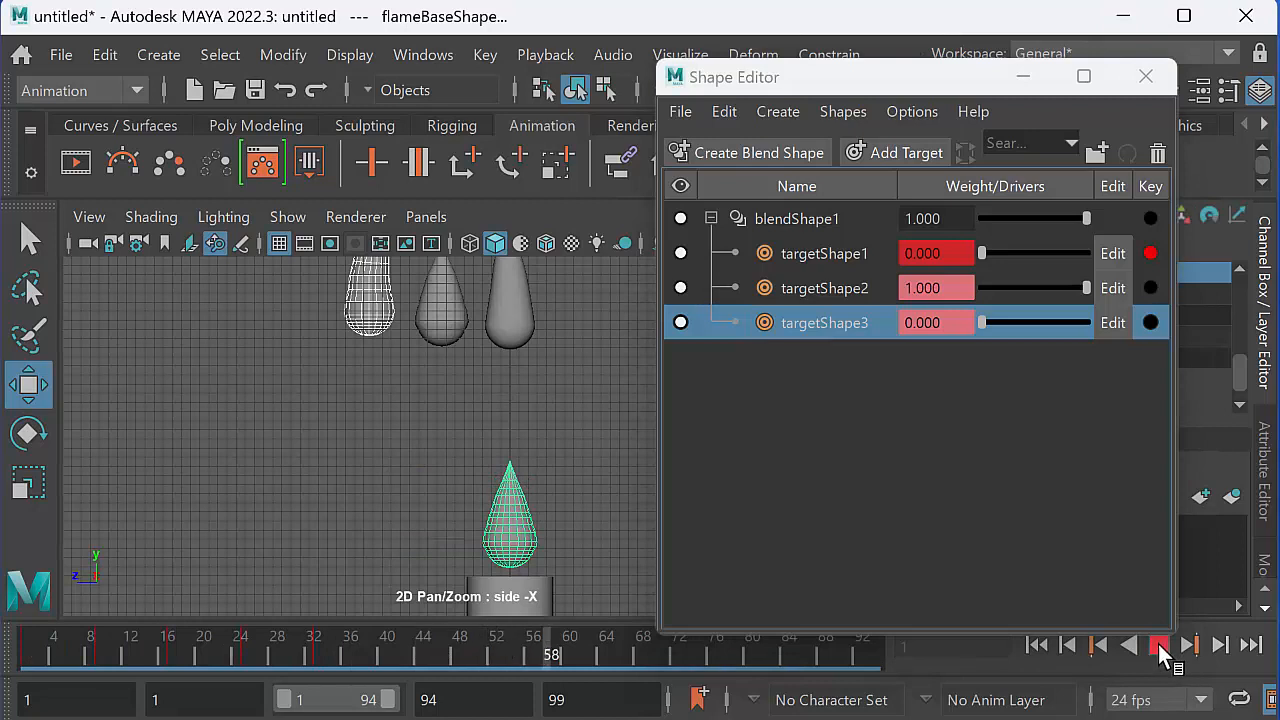
left_click(1158, 646)
At frame 41, set targetShape3 to 1.000 and key it, and reduce targetShape2 to 0.306
left_click_drag(316, 651, 396, 656)
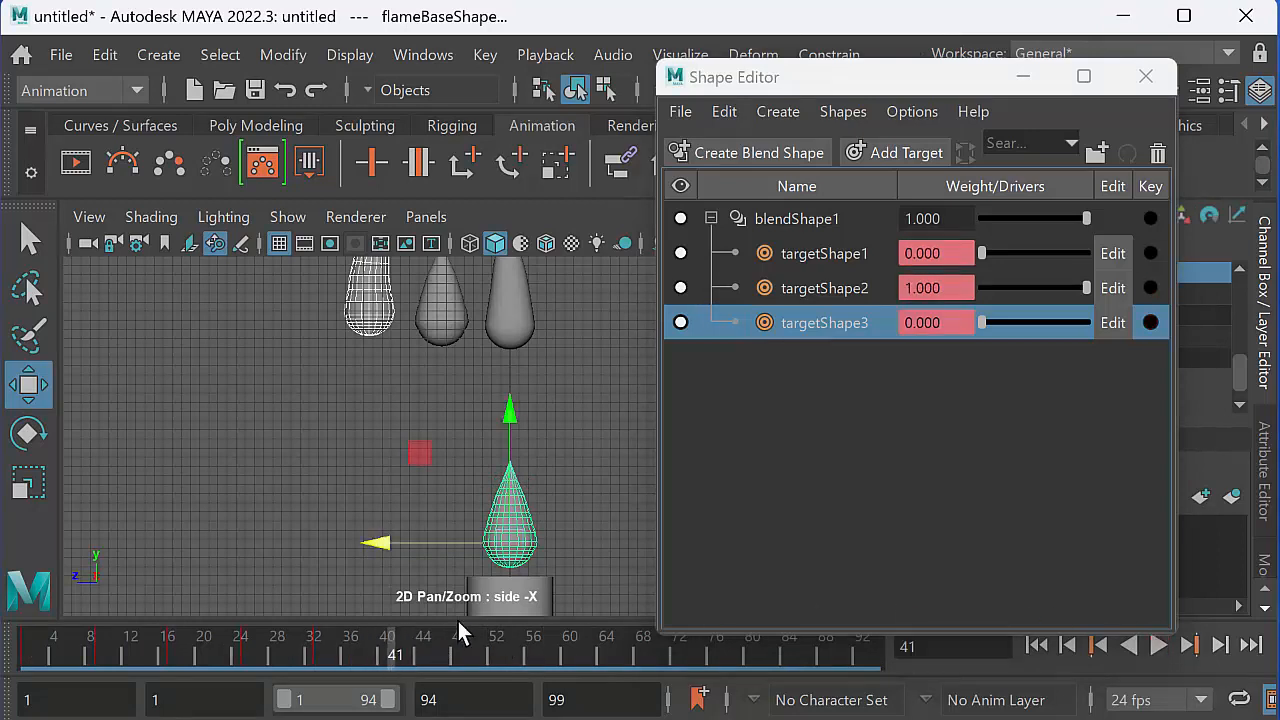
left_click_drag(982, 322, 1117, 320)
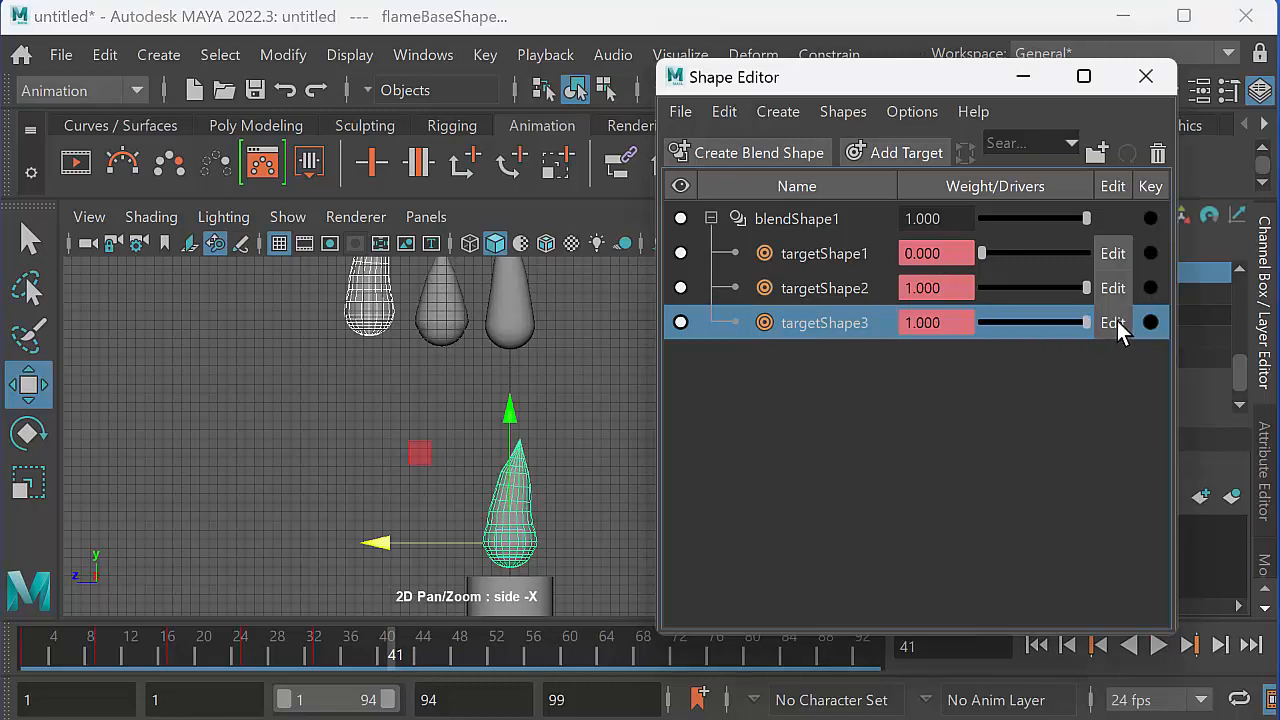
left_click(1150, 322)
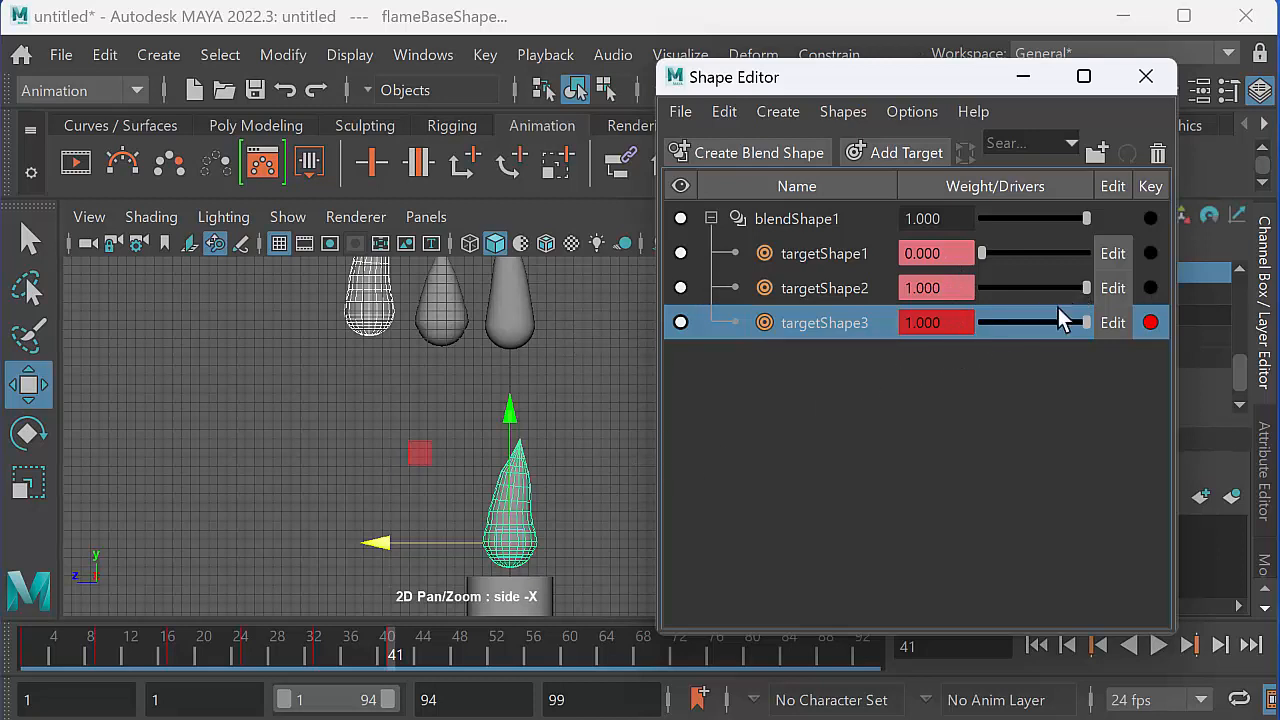
left_click_drag(1084, 290, 1012, 300)
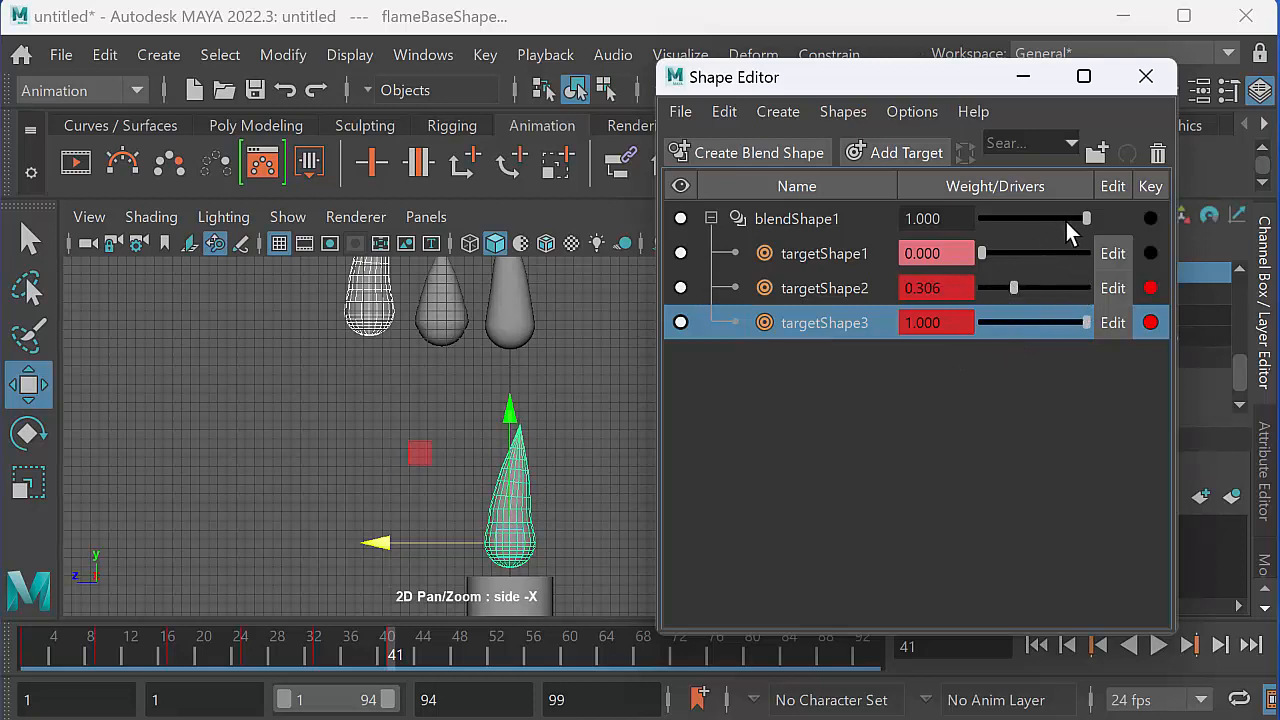
Try the overall blendShape1 weight at 0.000, scrub to check the flame, and raise the weight back to 0.943
left_click_drag(1084, 218, 972, 224)
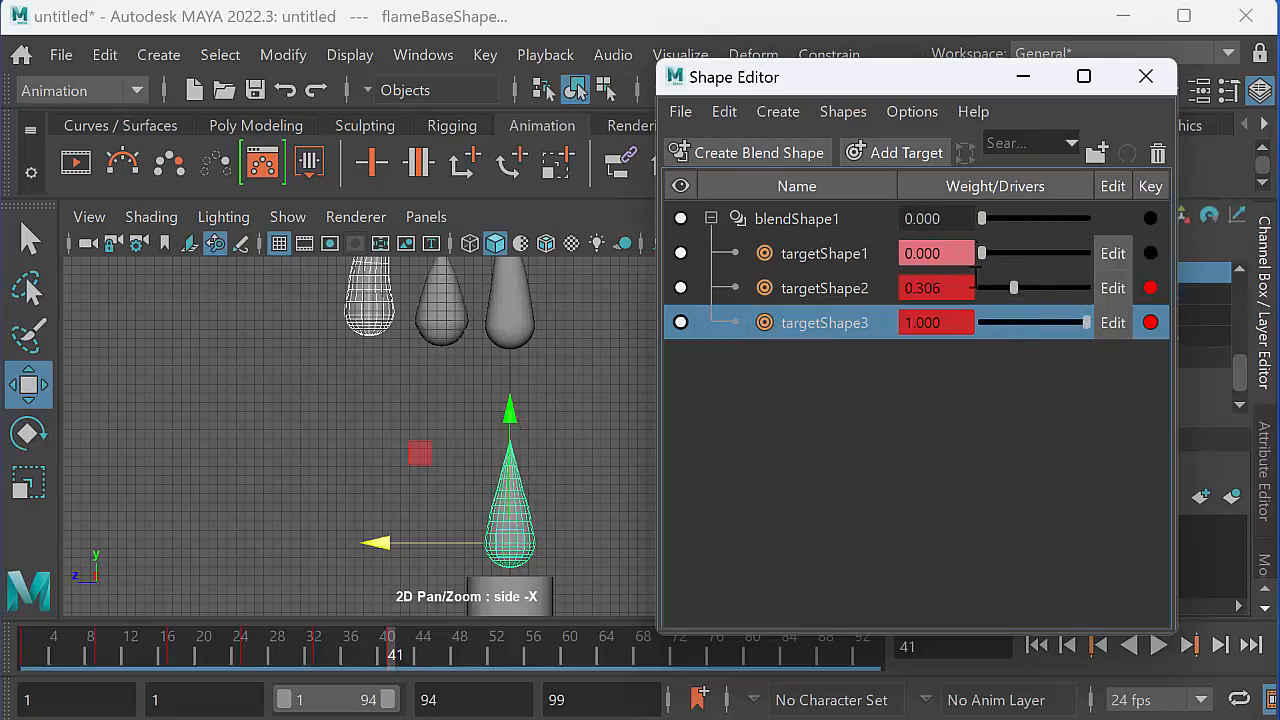
left_click_drag(366, 657, 393, 663)
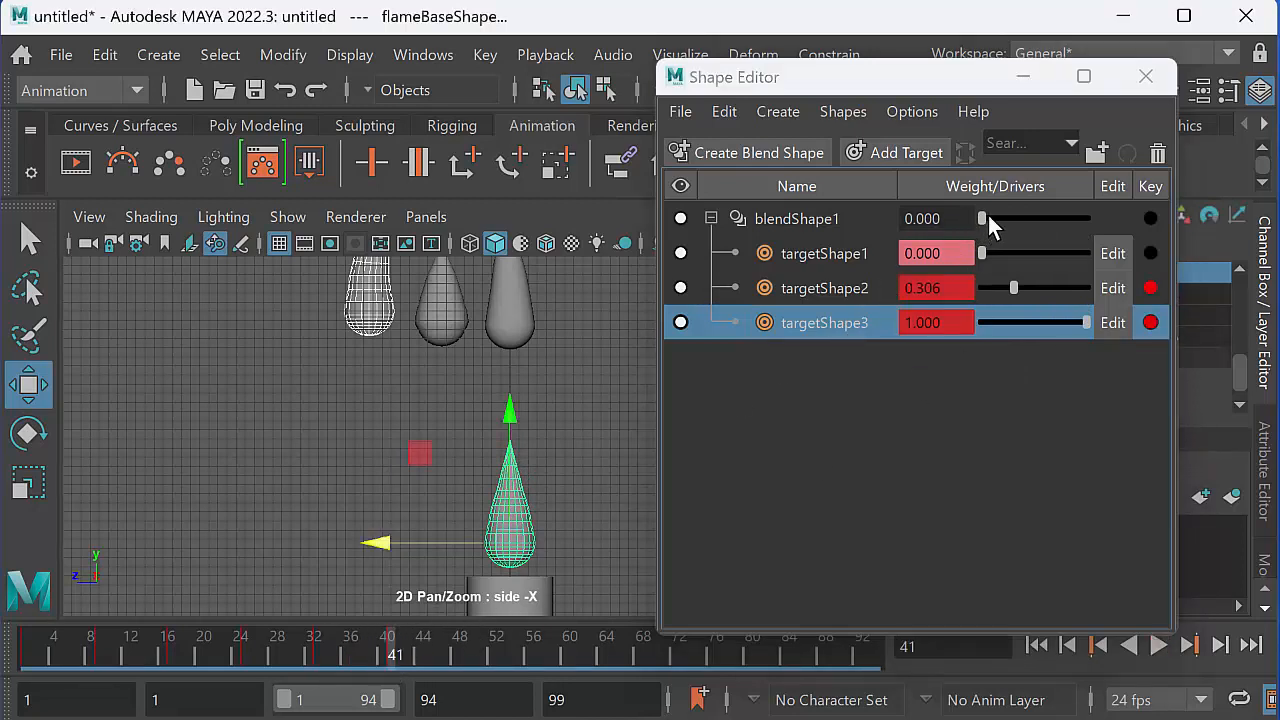
left_click_drag(989, 220, 1080, 218)
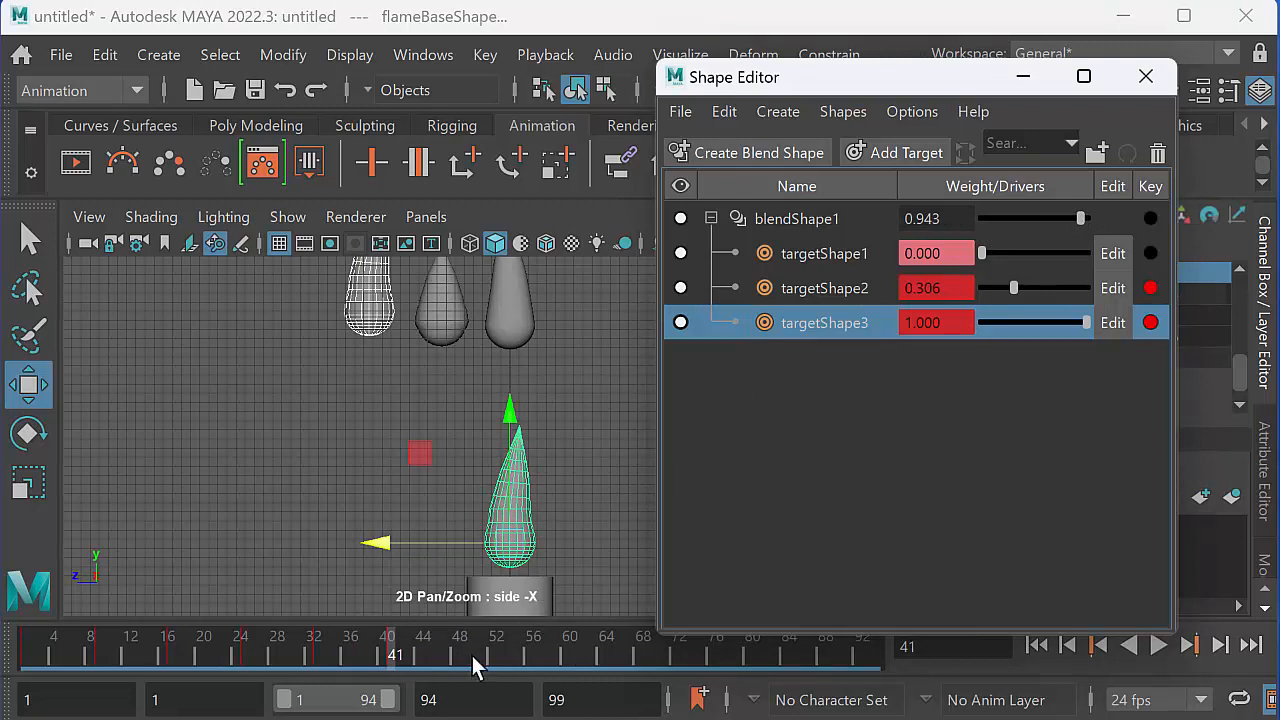
At frame 49, set the targetShape2 and targetShape3 weights to 0.000
mouse_move(472, 658)
left_mouse_down()
mouse_move(454, 654)
mouse_move(467, 658)
left_mouse_up()
left_click_drag(1009, 287, 976, 288)
left_click_drag(1084, 320, 977, 334)
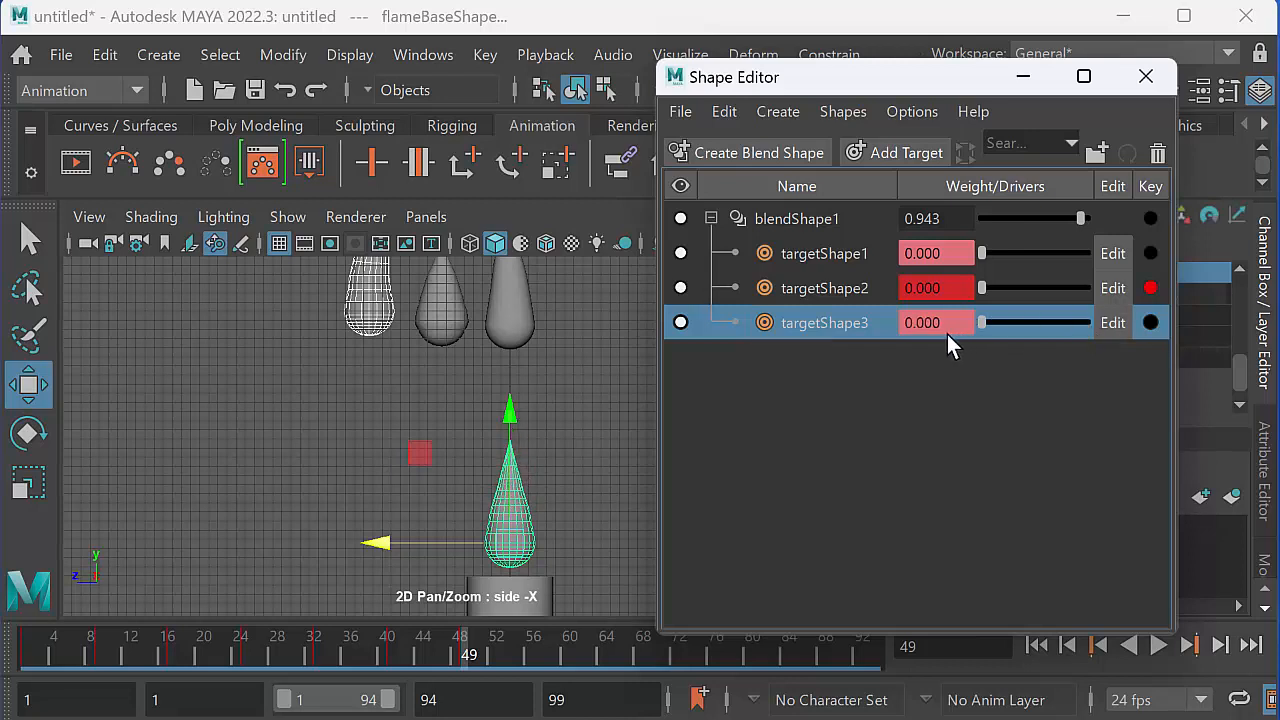
At frame 57, set the targetShape1 weight to 1.000 and key it
key("alt+v")
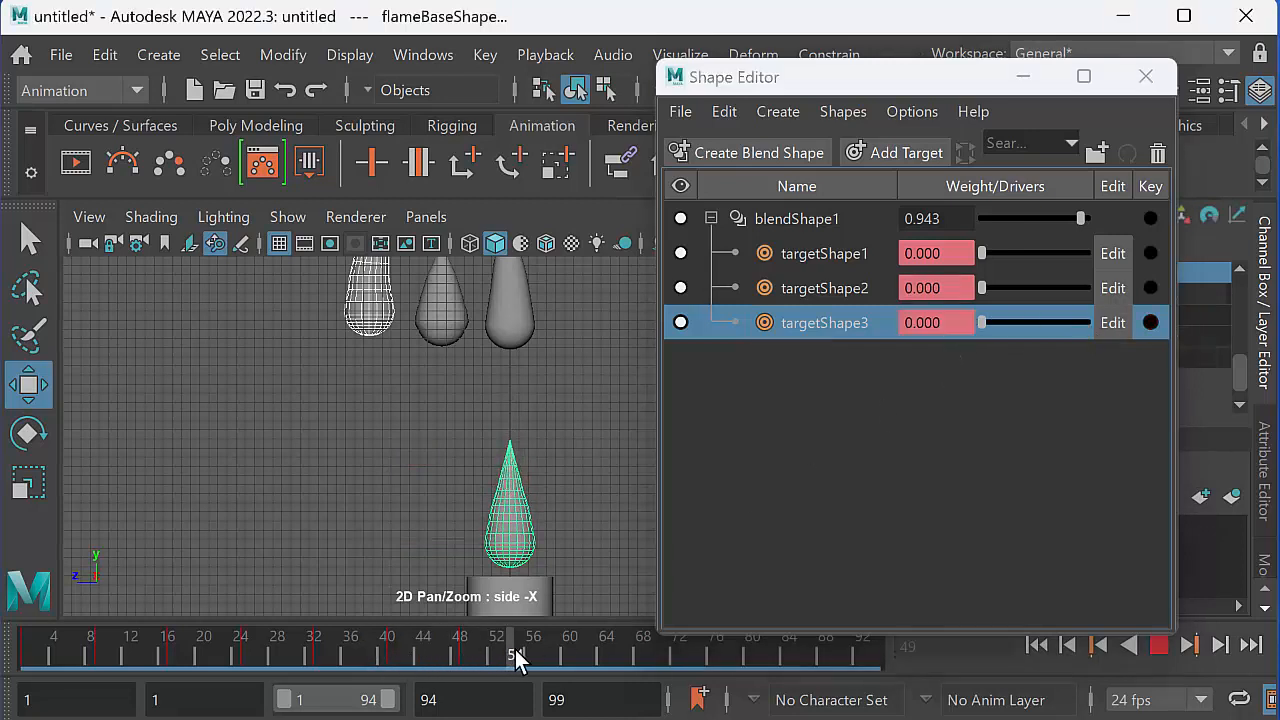
key("alt+v")
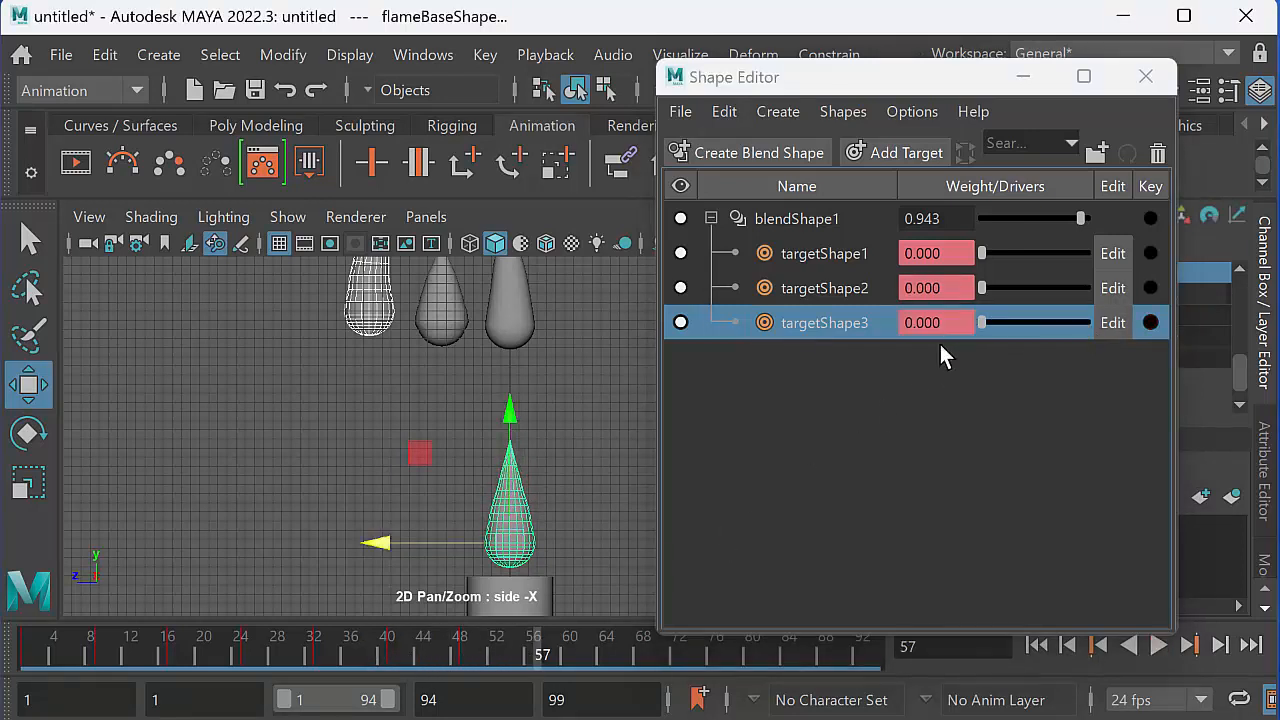
left_click_drag(990, 253, 1090, 243)
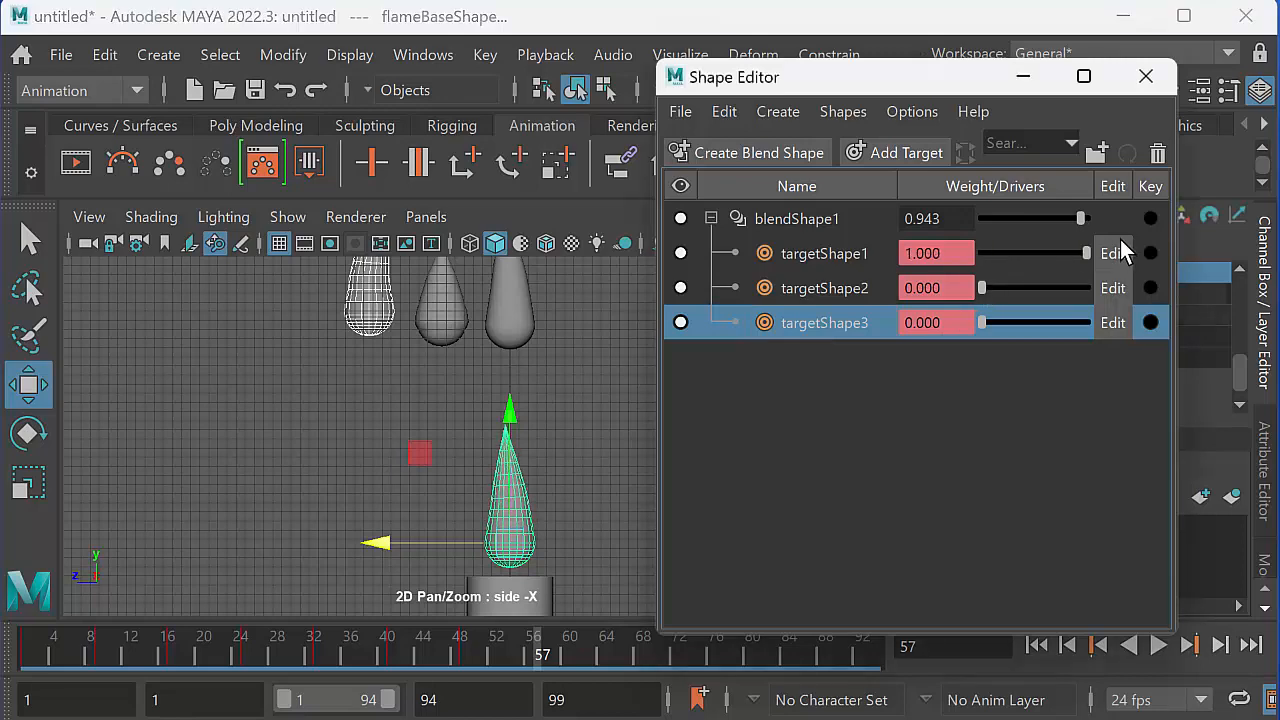
left_click(1150, 253)
Rewind to frame 1, move the Shape Editor clear of the flame and play back the whole keyed animation
key("alt+v")
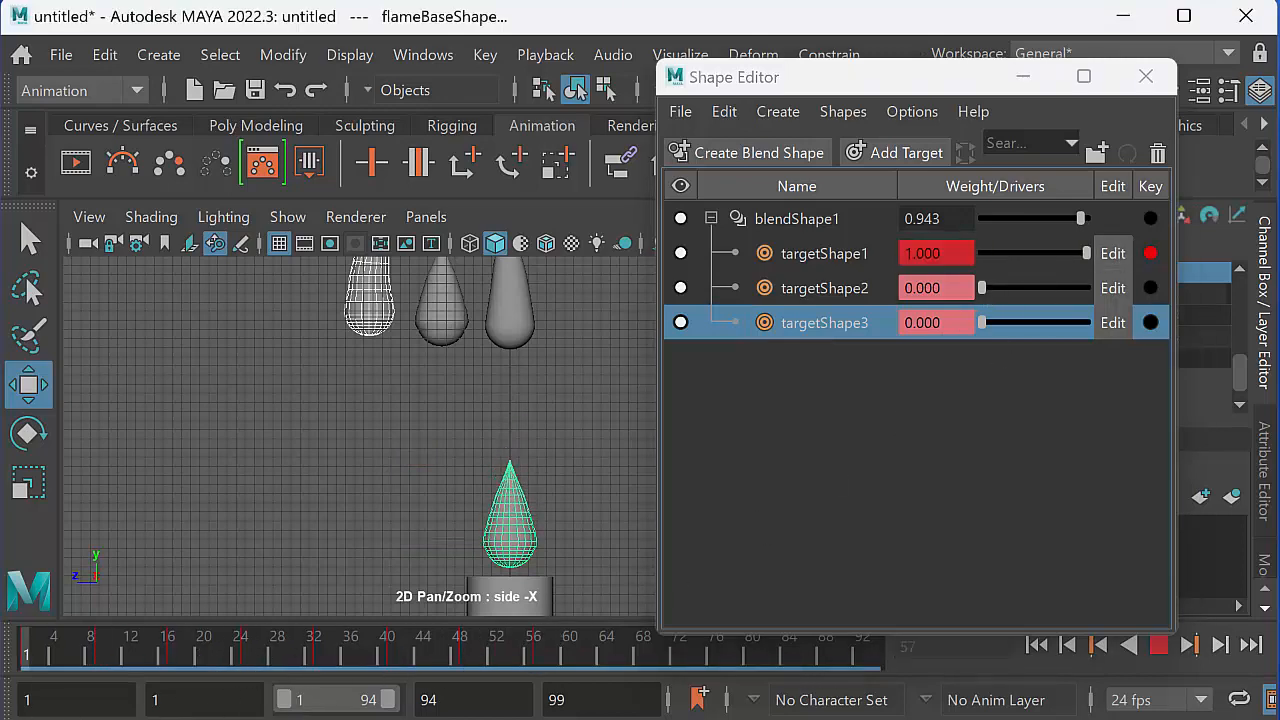
key("alt+shift+v")
left_click_drag(965, 77, 1012, 66)
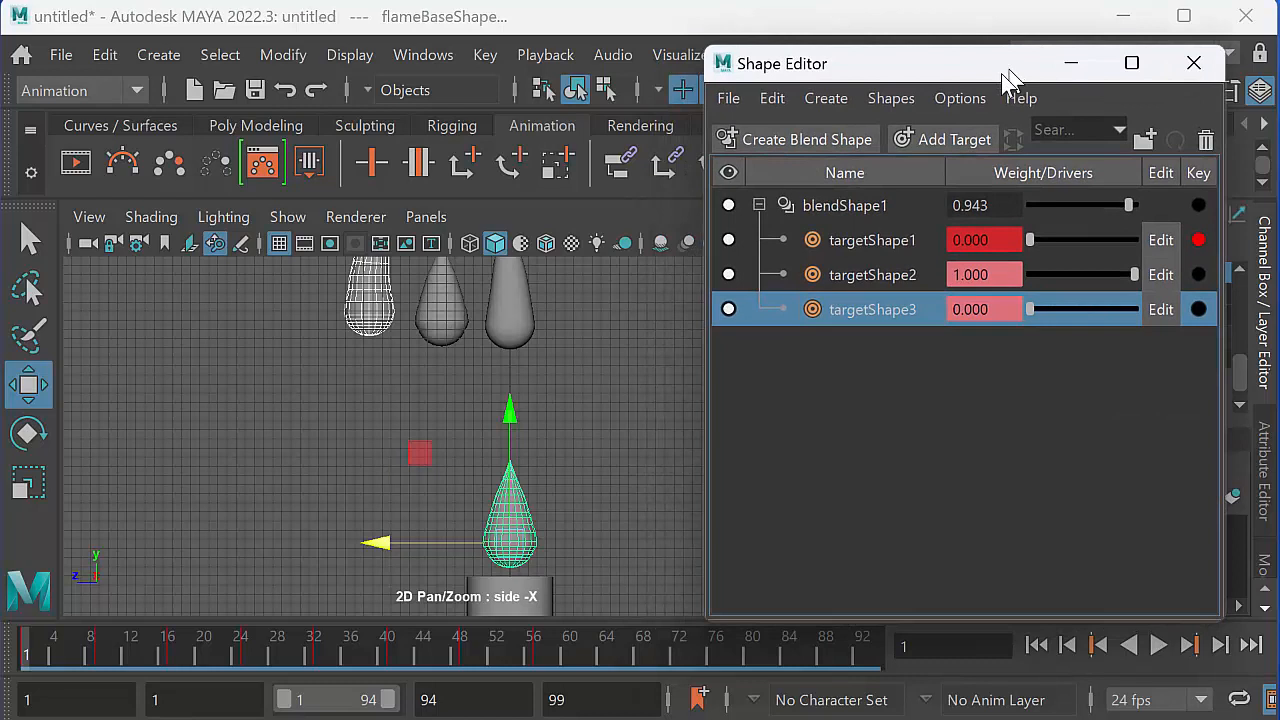
left_click(1157, 645)
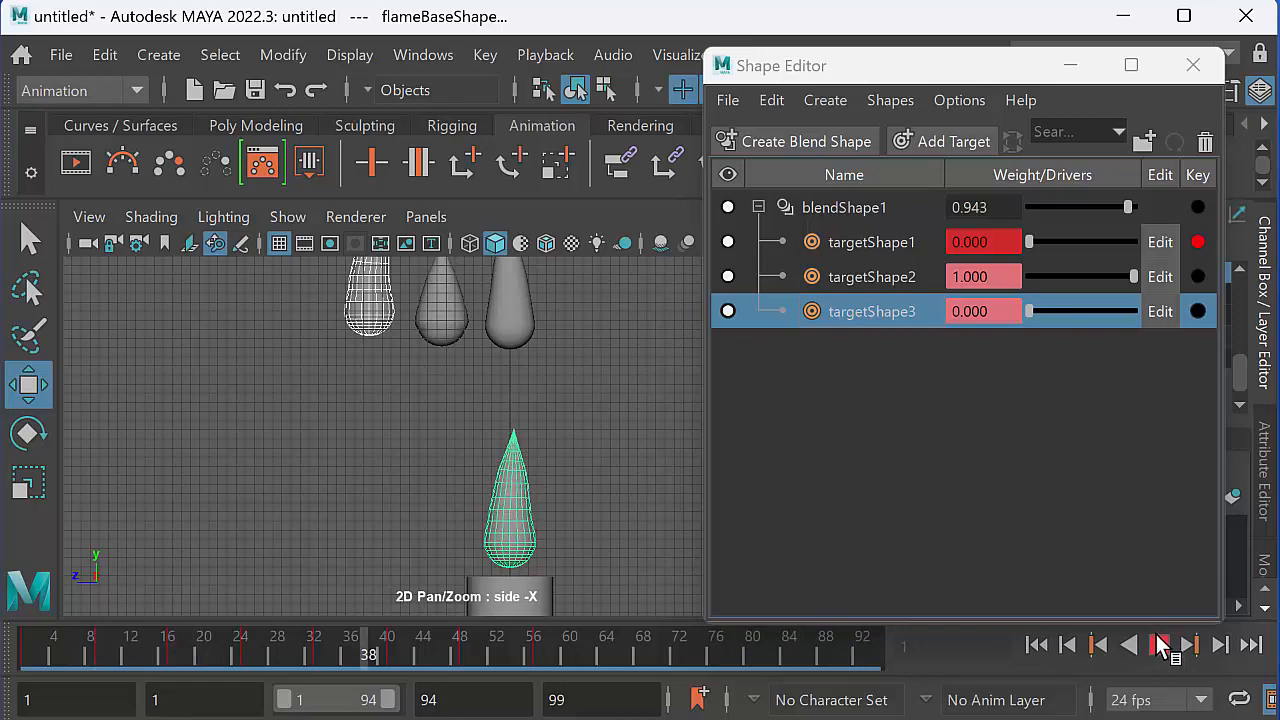
left_click(1160, 645)
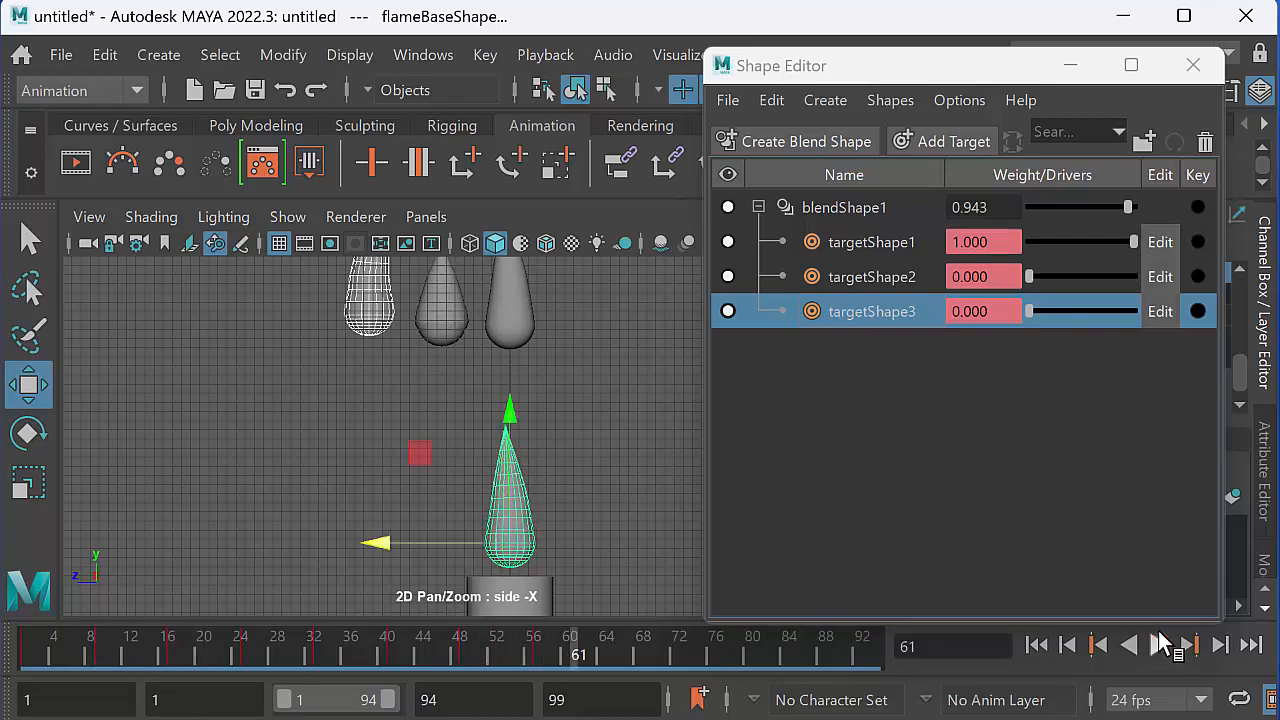
Minimize the Shape Editor and switch the viewport to the perspective camera, framing the flame above the candle
left_click(1070, 65)
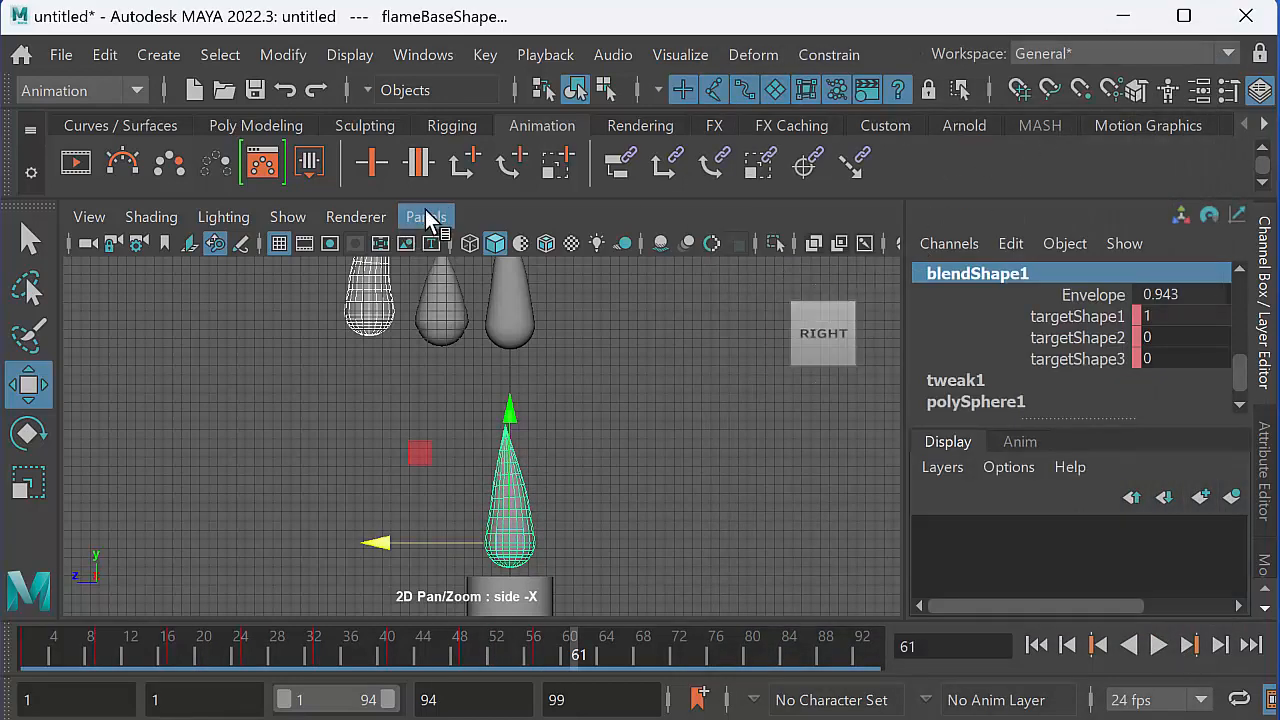
left_click(427, 218)
mouse_move(486, 243)
left_click(738, 248)
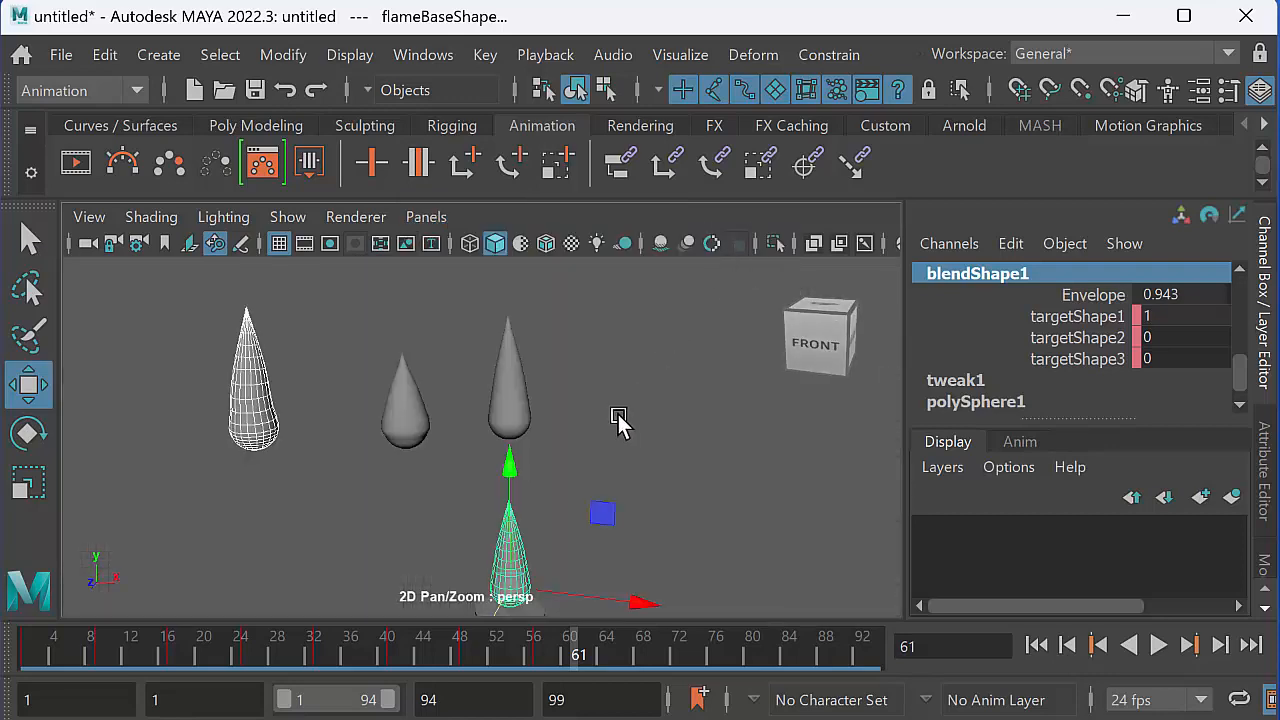
middle_click_drag(602, 438, 646, 357, "alt")
left_click_drag(646, 357, 612, 433, "alt")
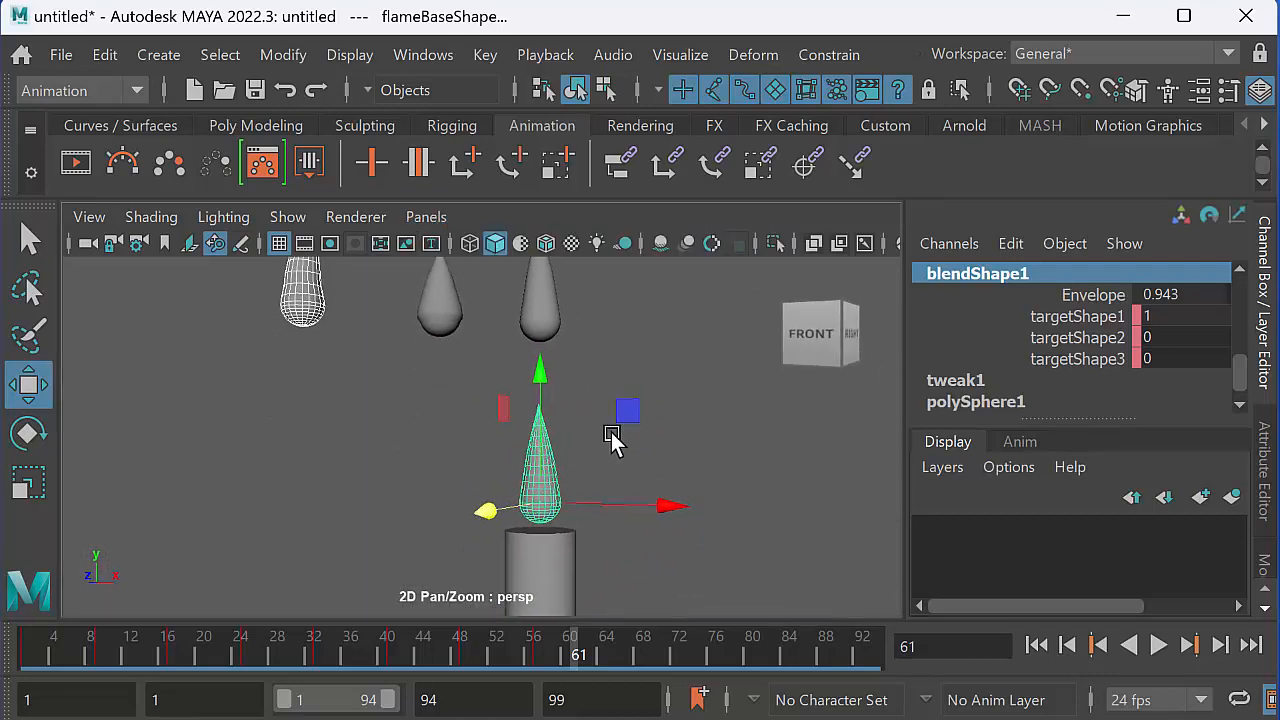
middle_click_drag(612, 433, 615, 431, "alt")
Set the animation end to frame 57 to match the last key and play the flame animation
left_click_drag(592, 664, 541, 666)
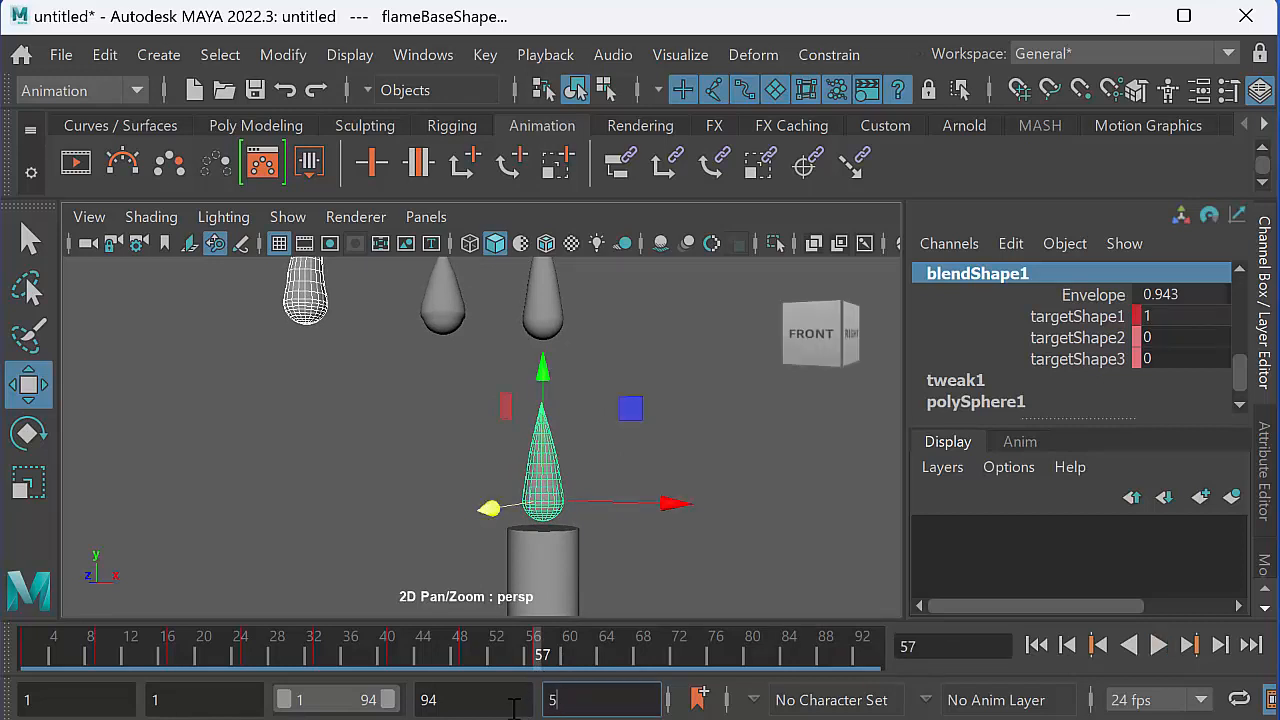
type("57")
key("Return")
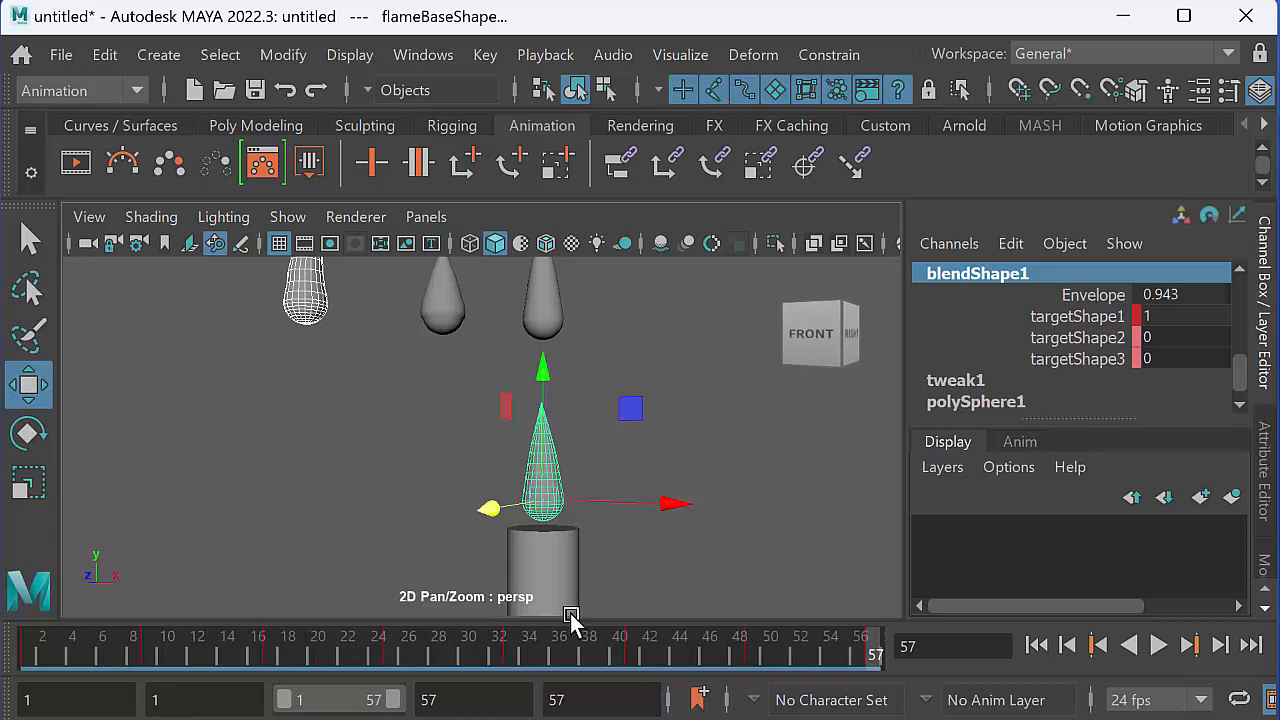
left_click(1160, 646)
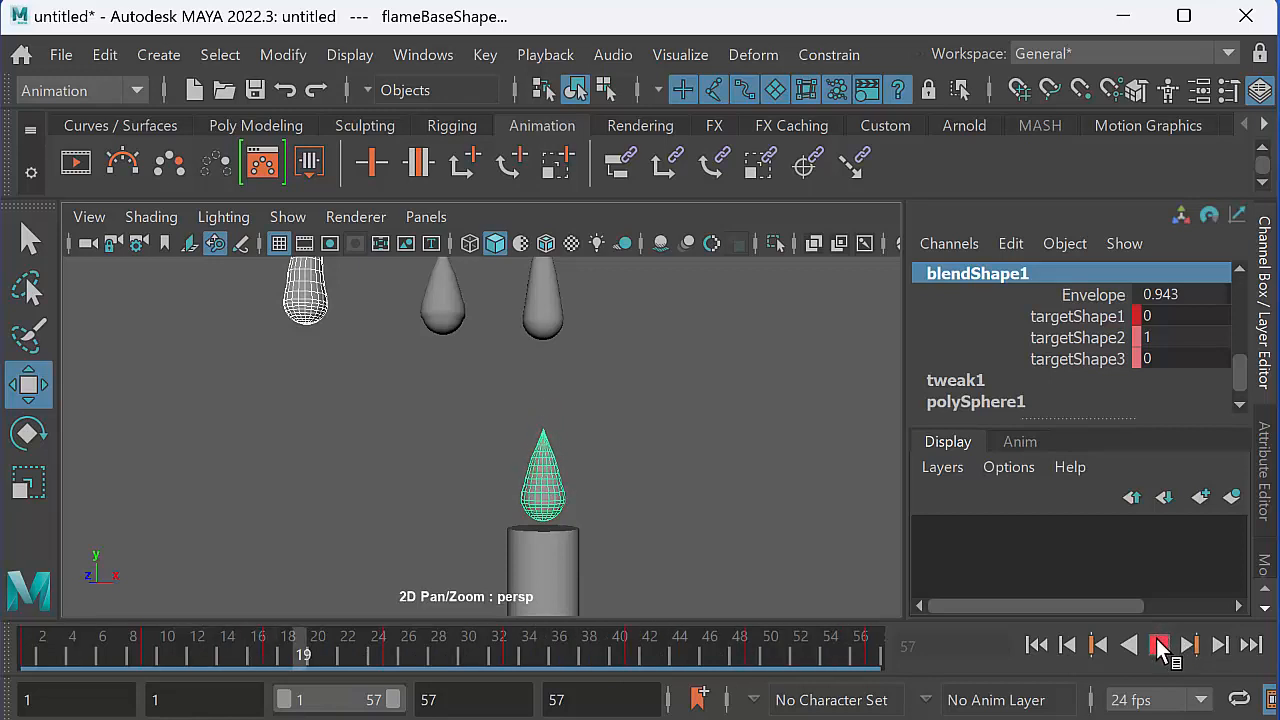
Stop the playback and return the timeline to frame 1 with the flame and candle framed from the front
left_click(1160, 646)
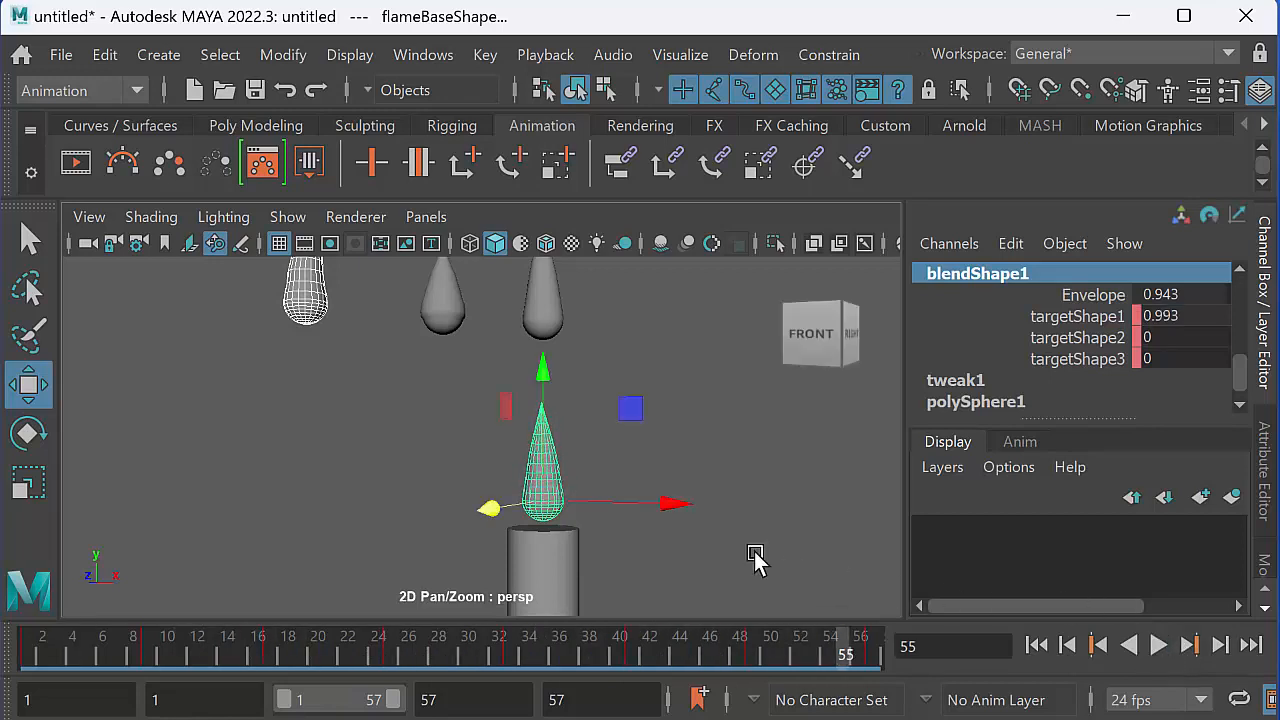
middle_click_drag(626, 466, 598, 418, "alt")
left_click_drag(598, 418, 688, 490, "alt")
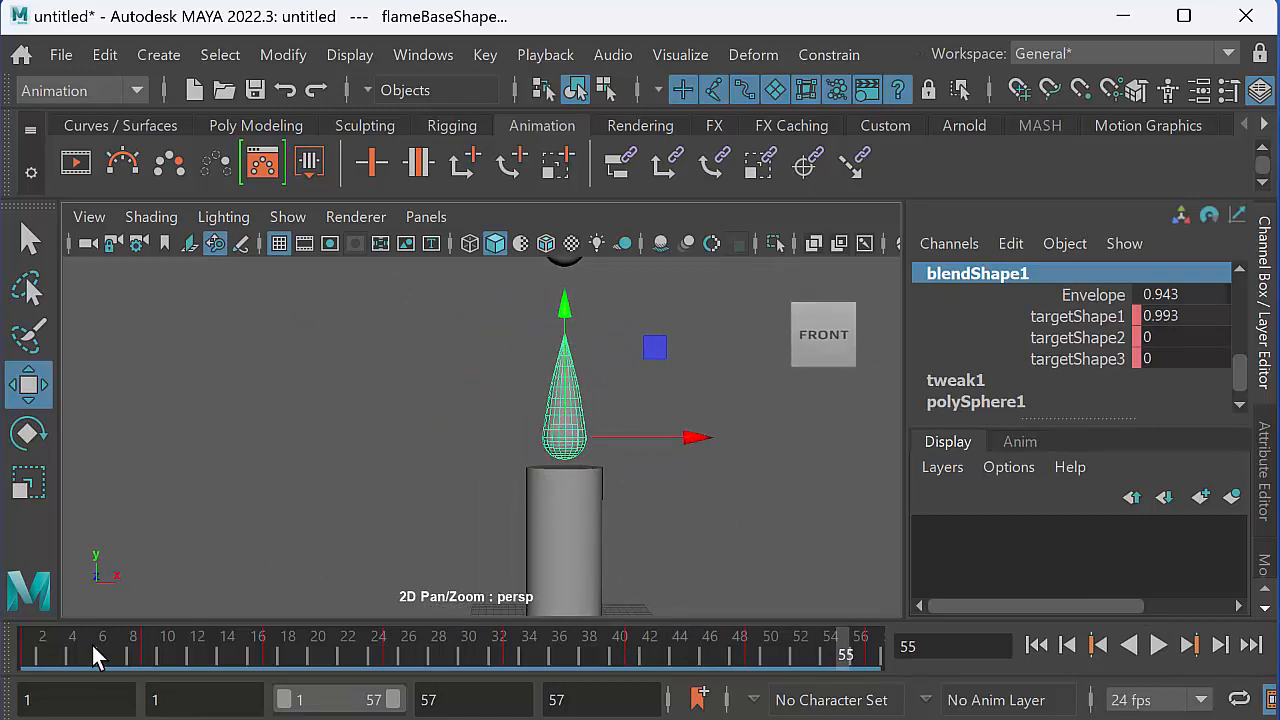
left_click_drag(92, 645, 27, 648)
Select the flame above the candle and show the attributes of its lambert2 material
left_click(424, 388)
left_click_drag(484, 361, 605, 442)
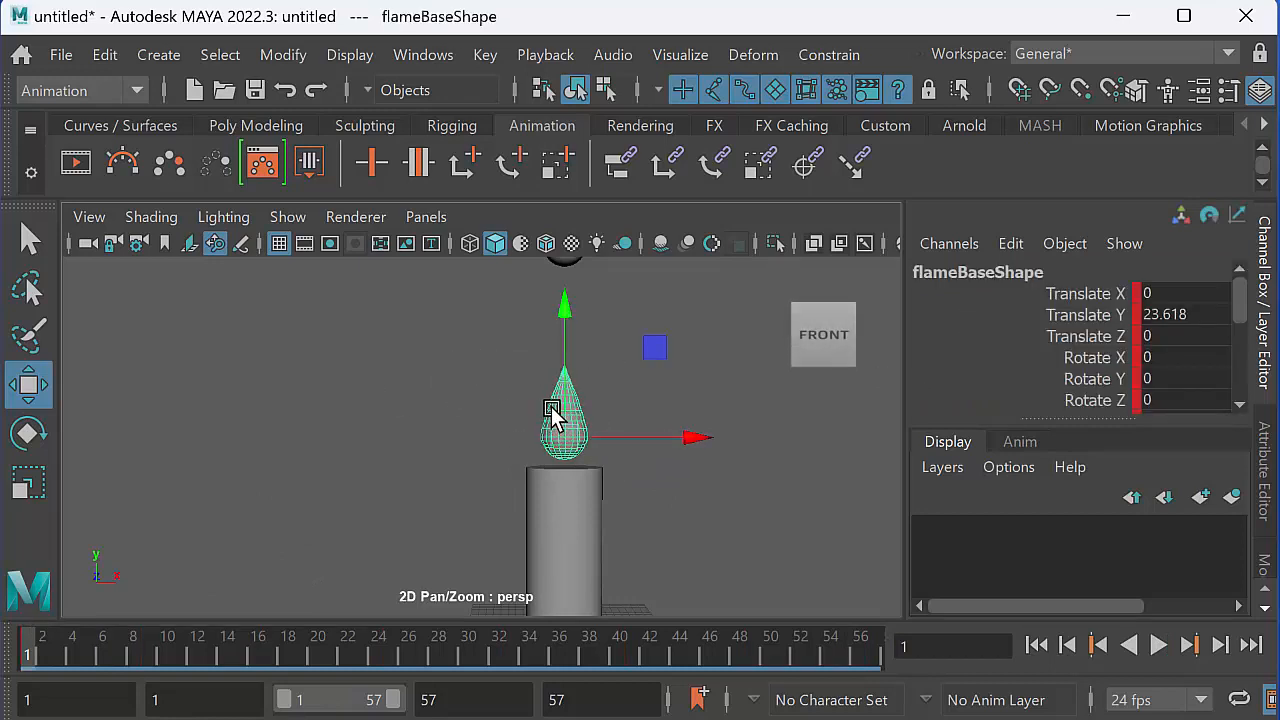
right_click(555, 372)
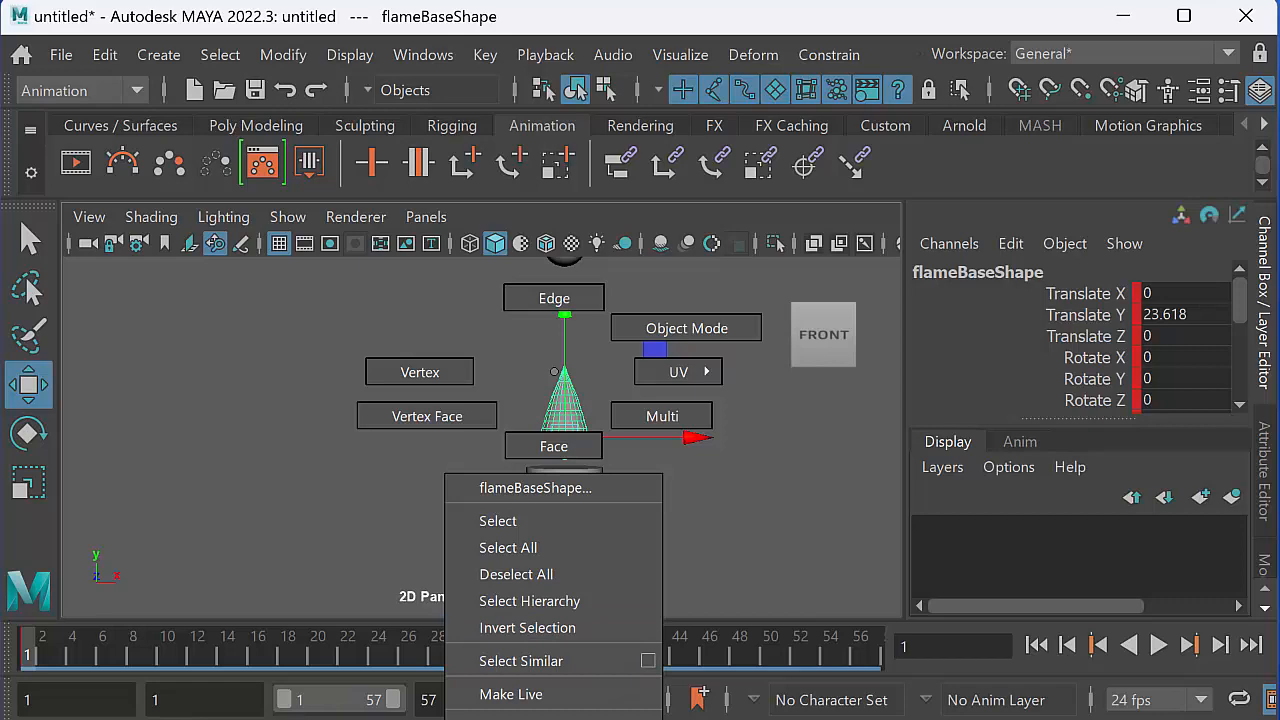
left_click(535, 487)
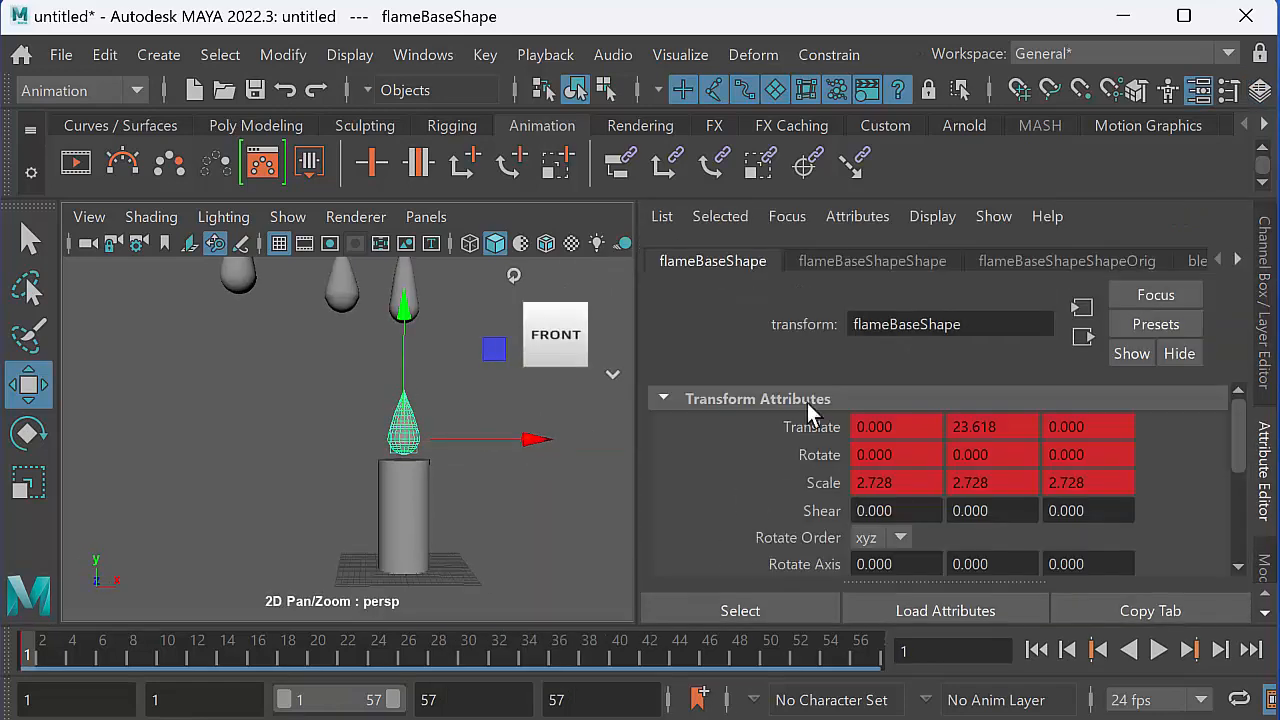
left_click(1237, 262)
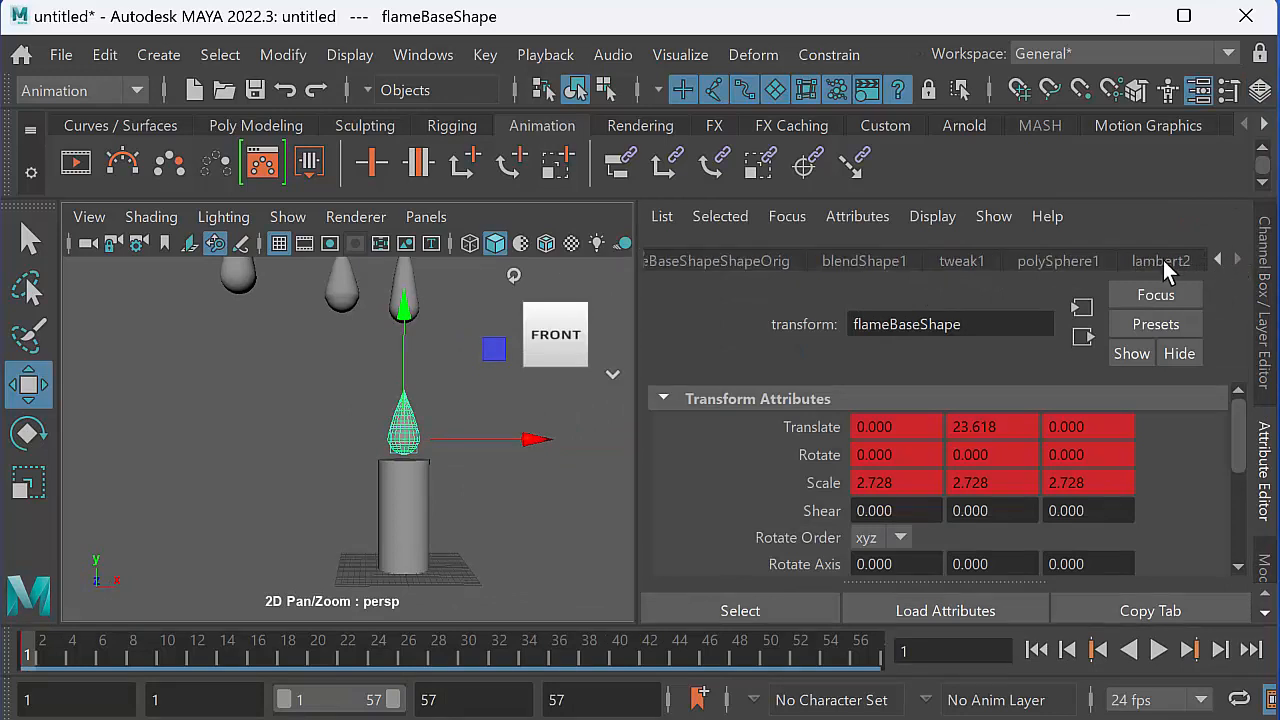
left_click(1162, 262)
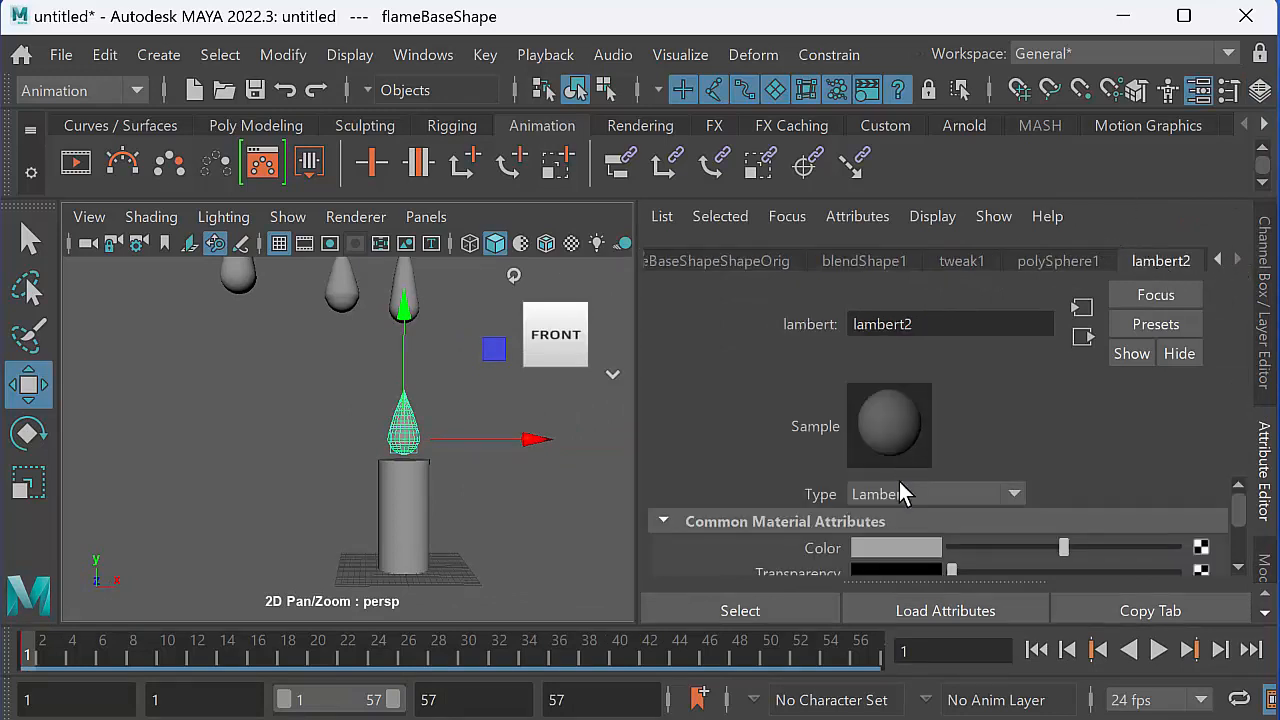
Set the lambert2 color to a warm yellow with hue about 44.6, saturation 0.794 and value 1.000, and deselect the flame
left_click(895, 549)
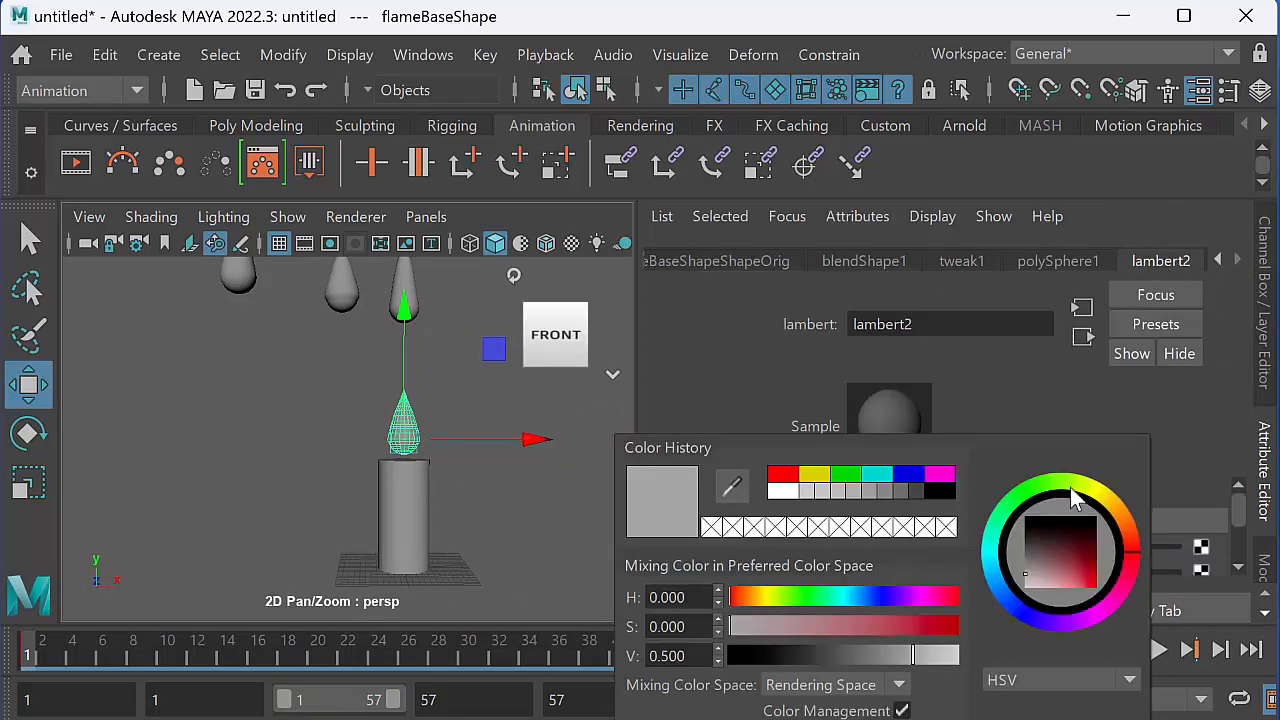
left_click_drag(1072, 490, 1098, 491)
left_click_drag(1072, 573, 1082, 593)
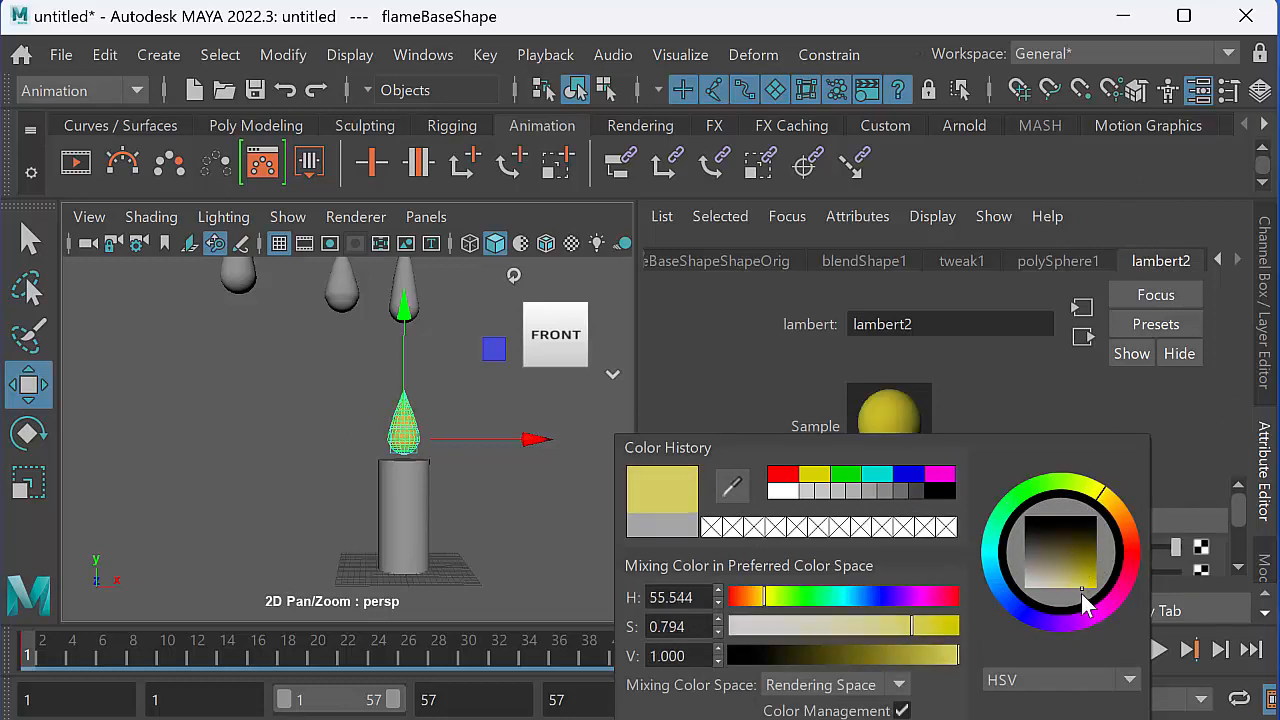
left_click_drag(1103, 510, 1110, 515)
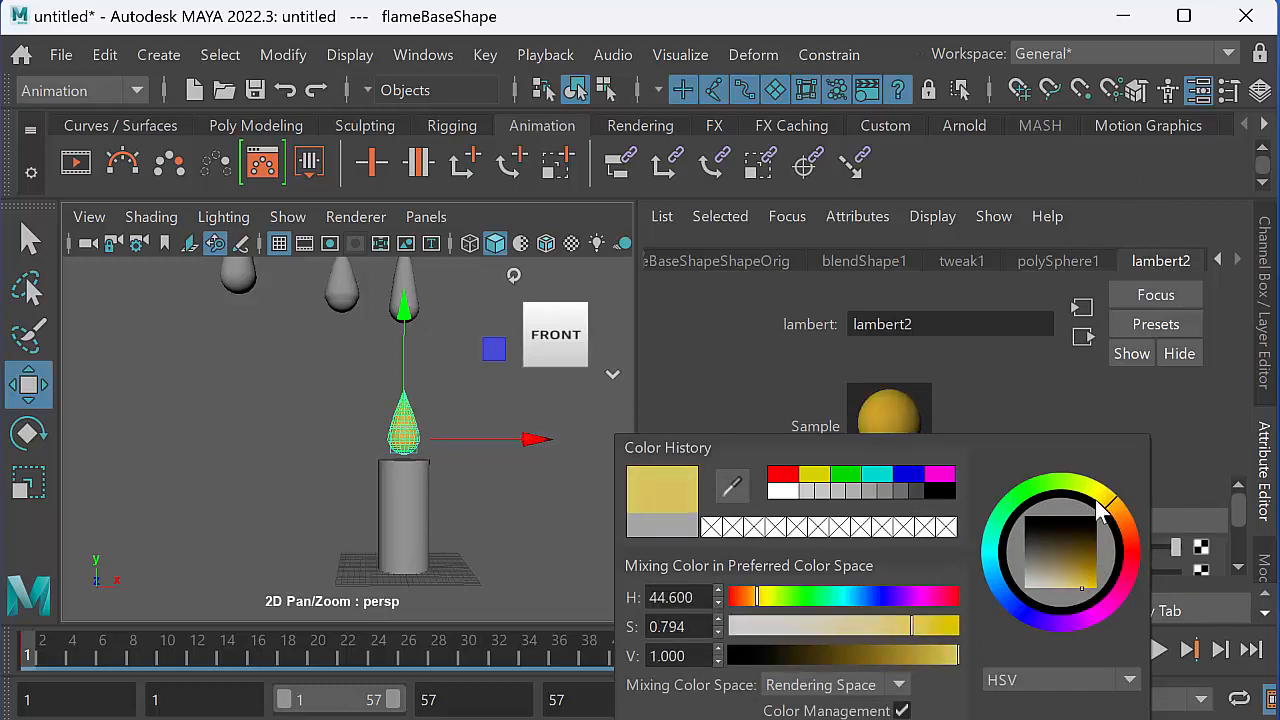
left_click(529, 527)
Frame the candle closely and play back the animation of the coloured flame, then stop it
scroll(437, 466, "up", 3)
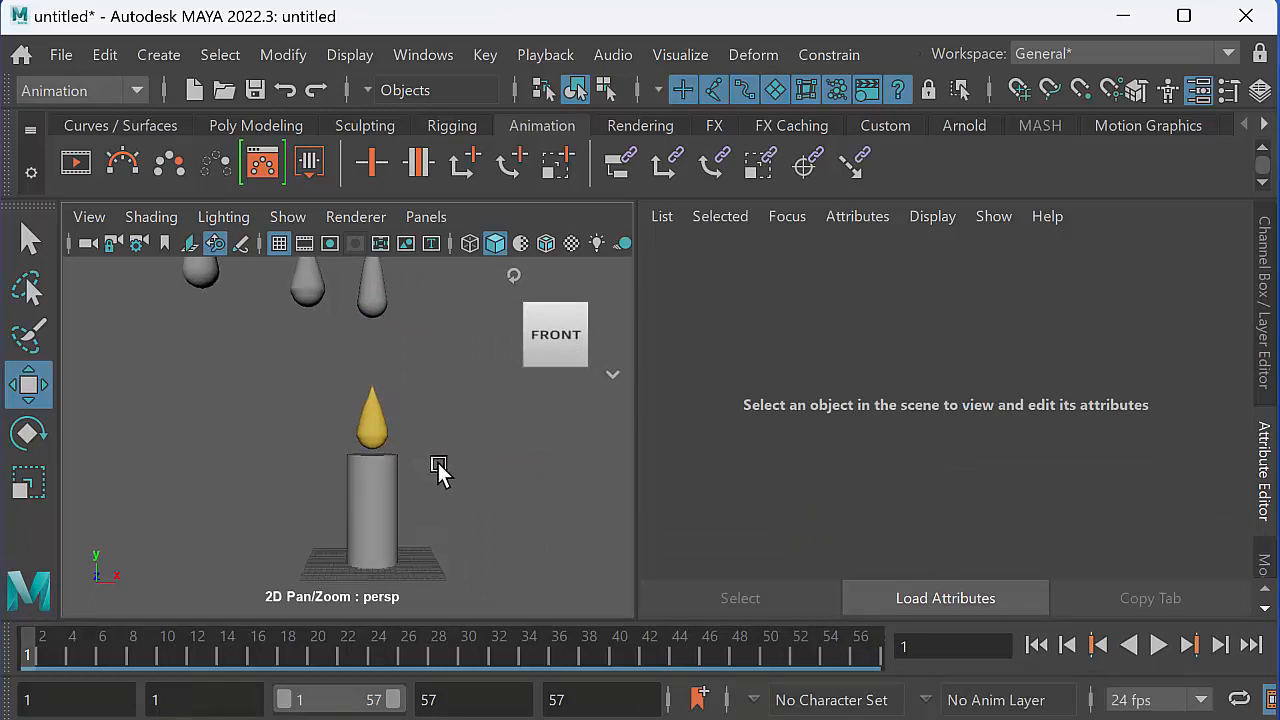
scroll(480, 486, "up", 3)
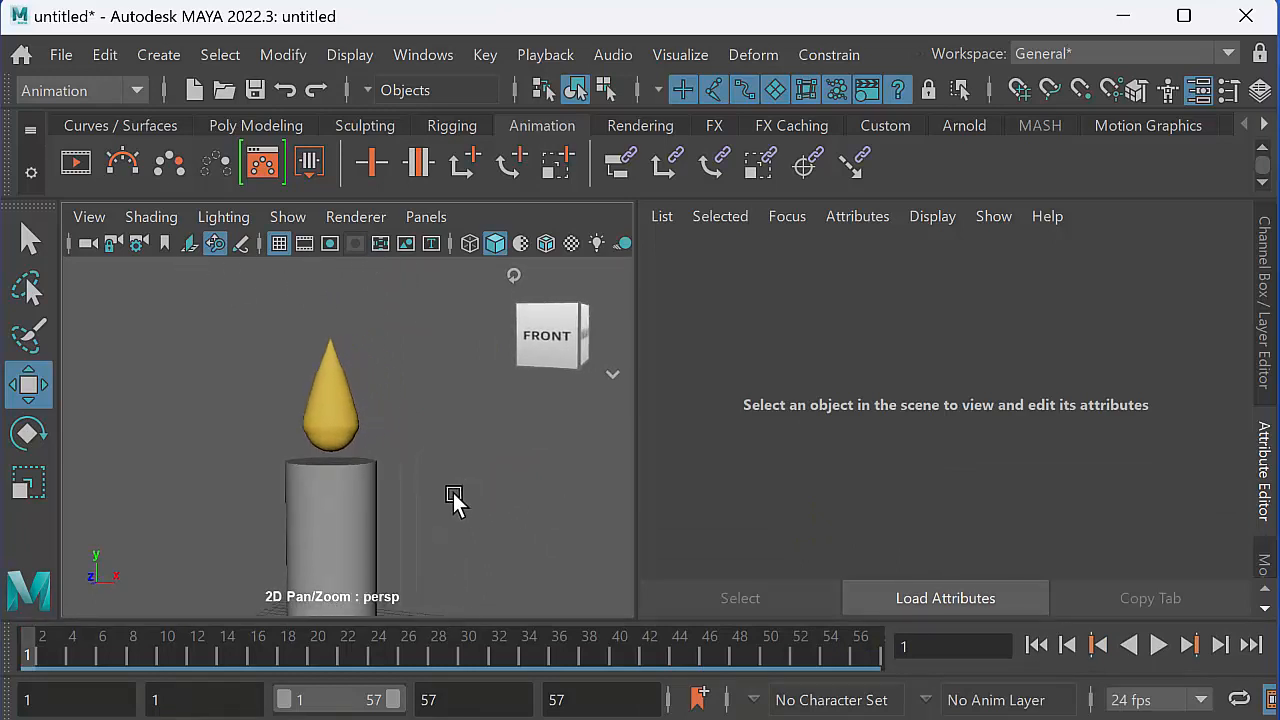
key("alt+v")
key("Escape")
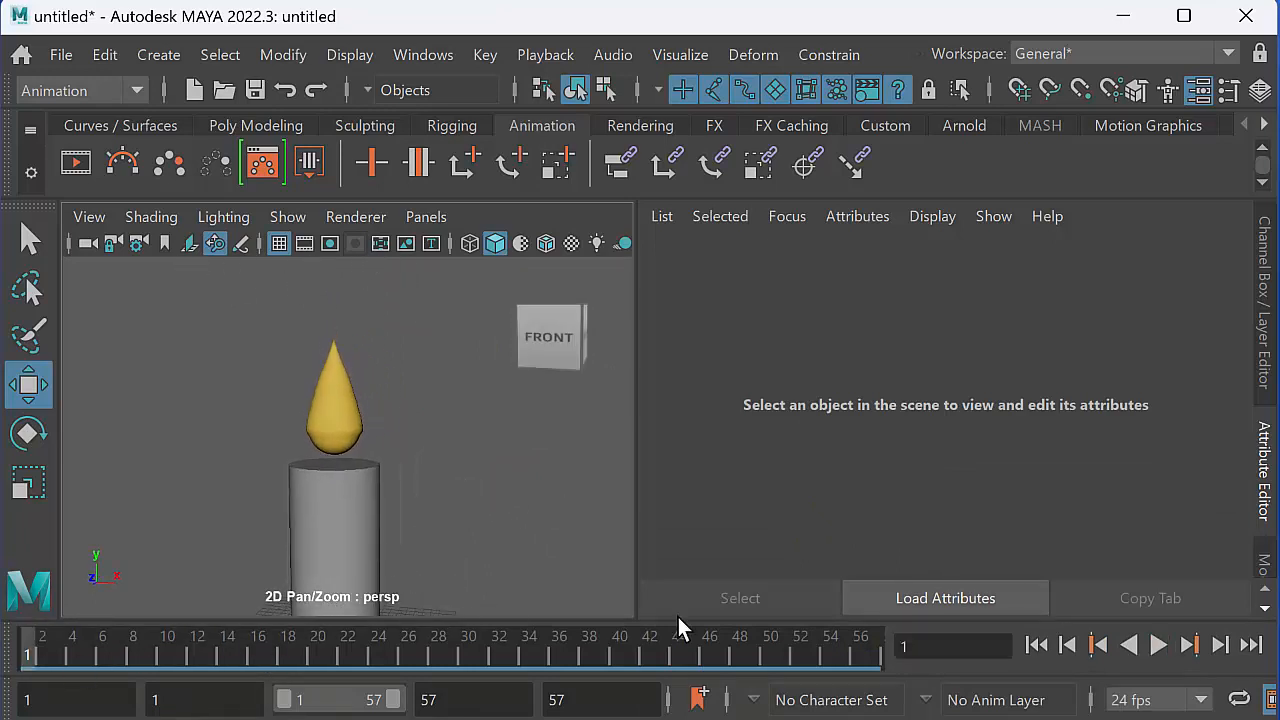
left_click(1157, 645)
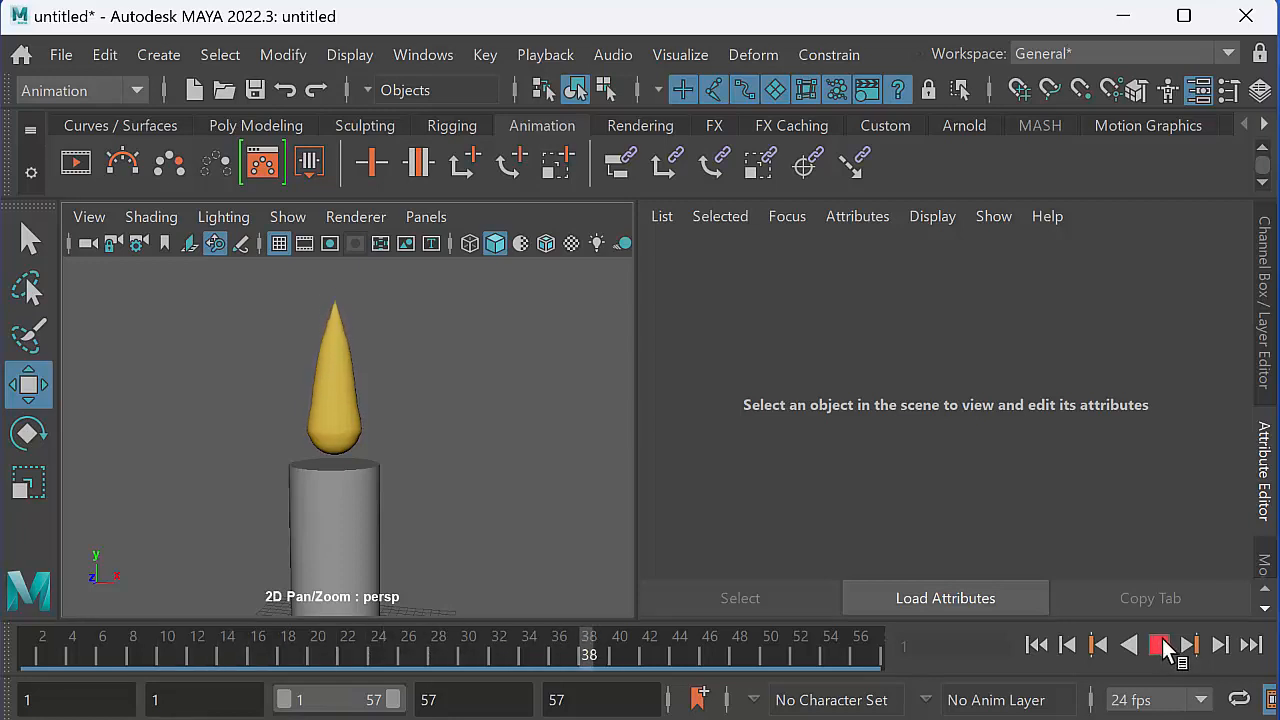
left_click(1161, 646)
Reselect the flame and bring up the Special Effects settings of its lambert2 material
left_click(1264, 272)
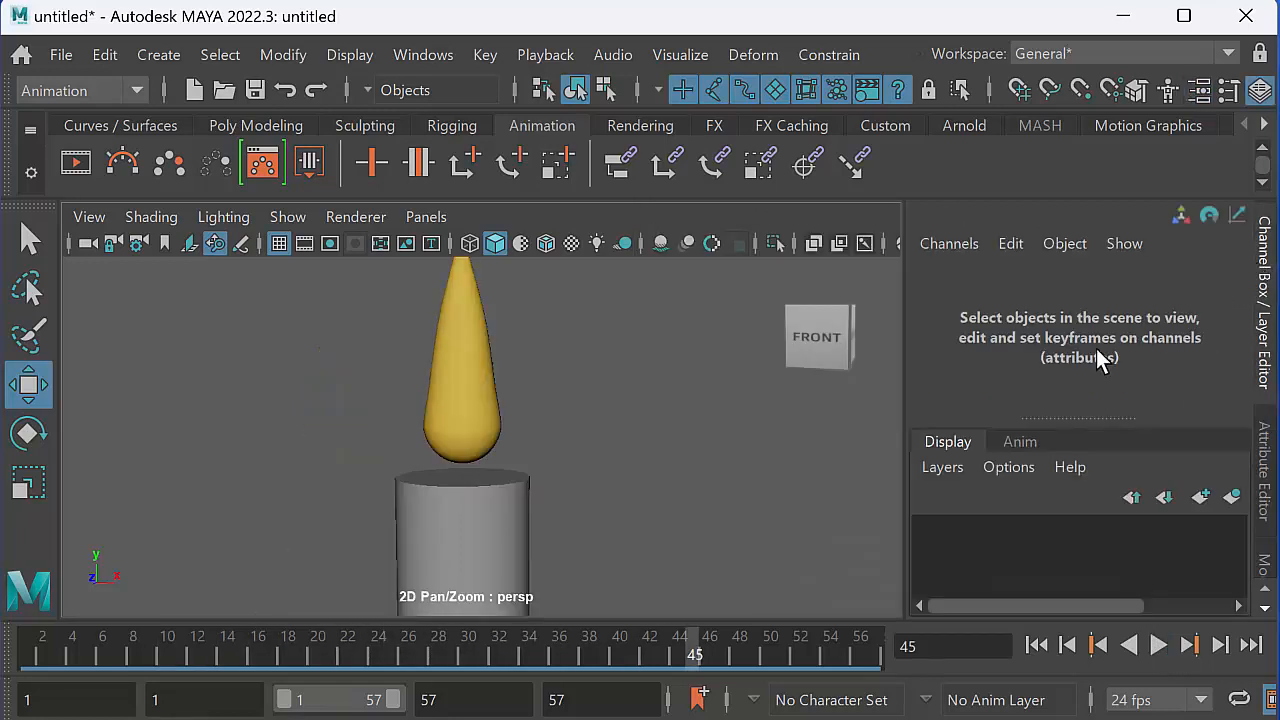
left_click(483, 417)
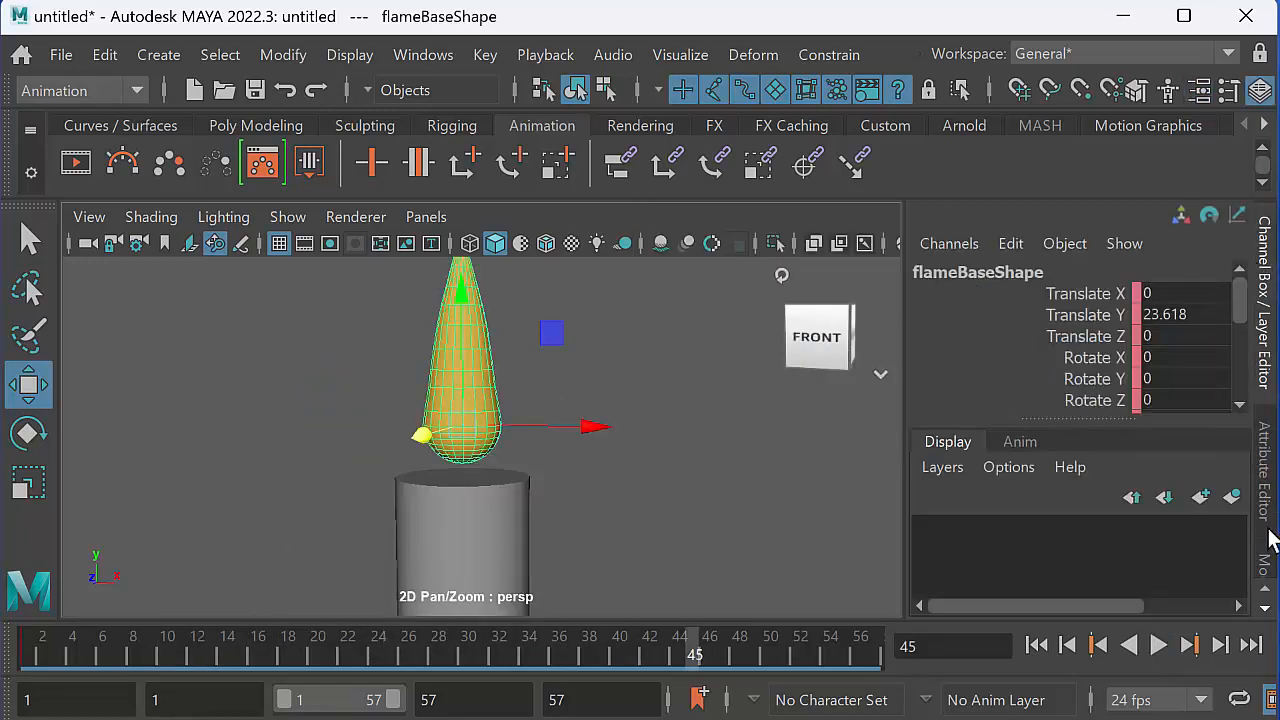
left_click(1263, 495)
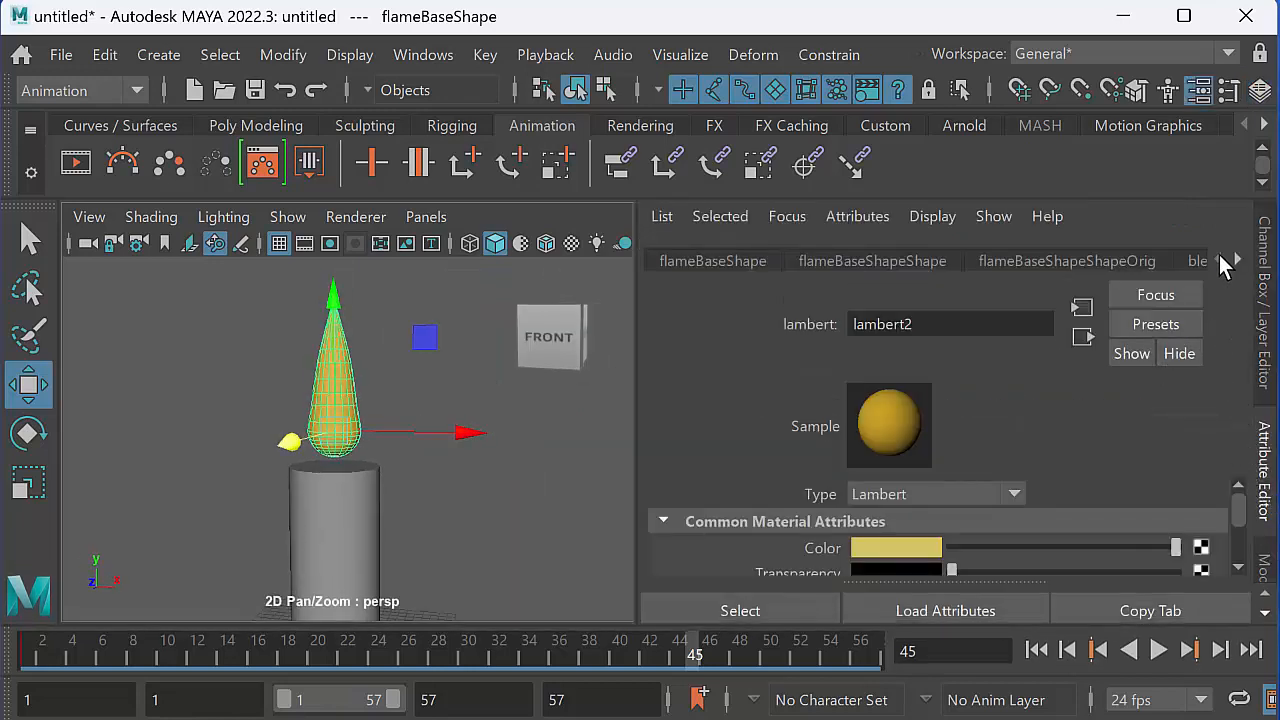
left_click(1238, 261)
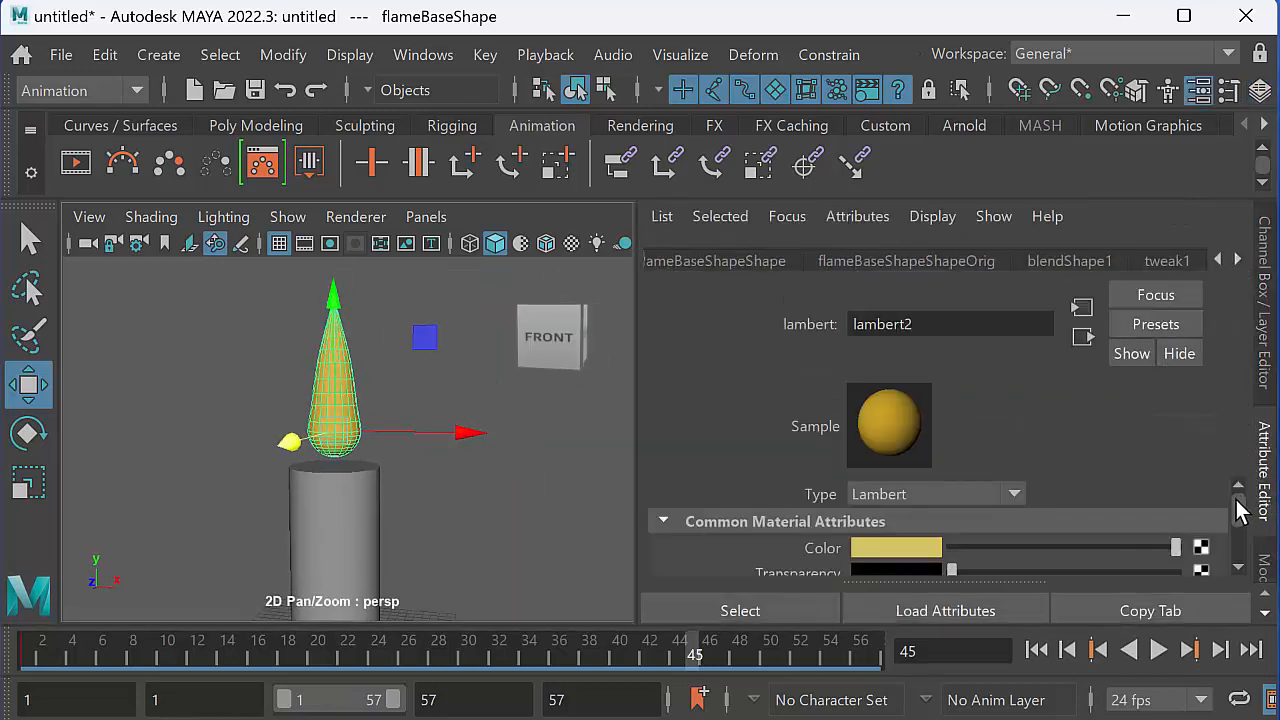
left_click_drag(1238, 510, 1238, 514)
left_click(664, 535)
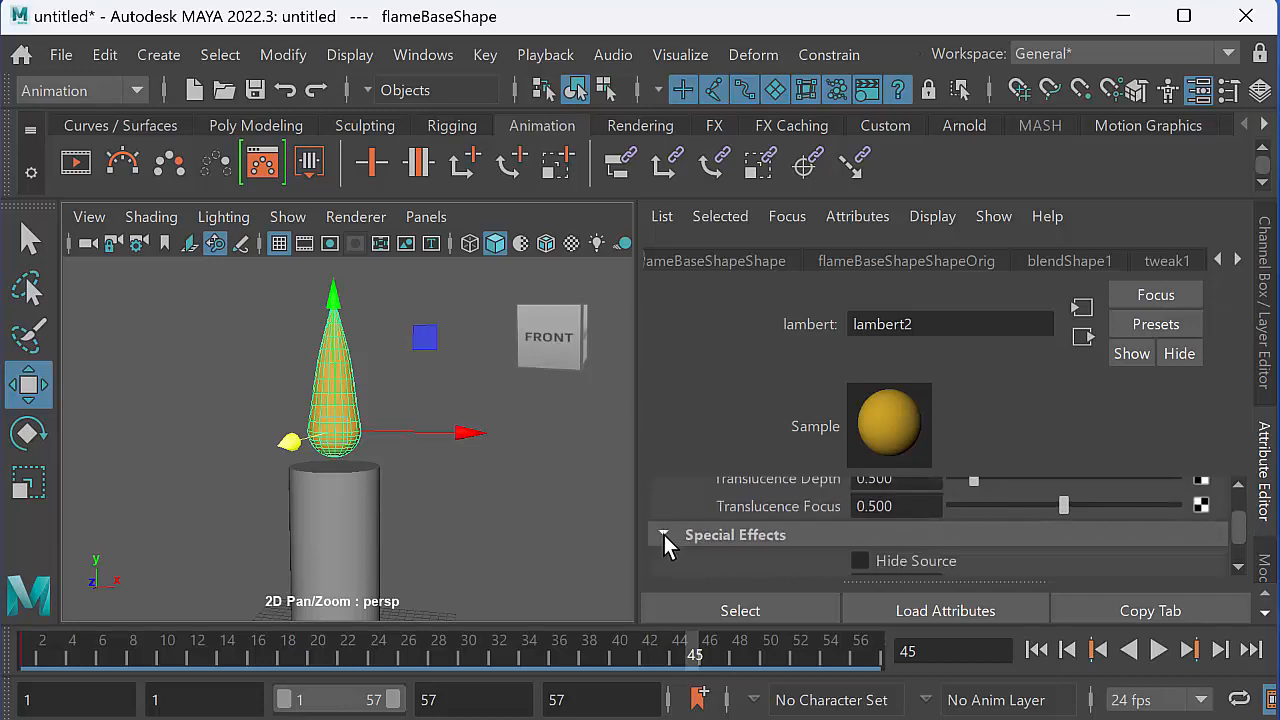
scroll(1236, 524, "down", 3)
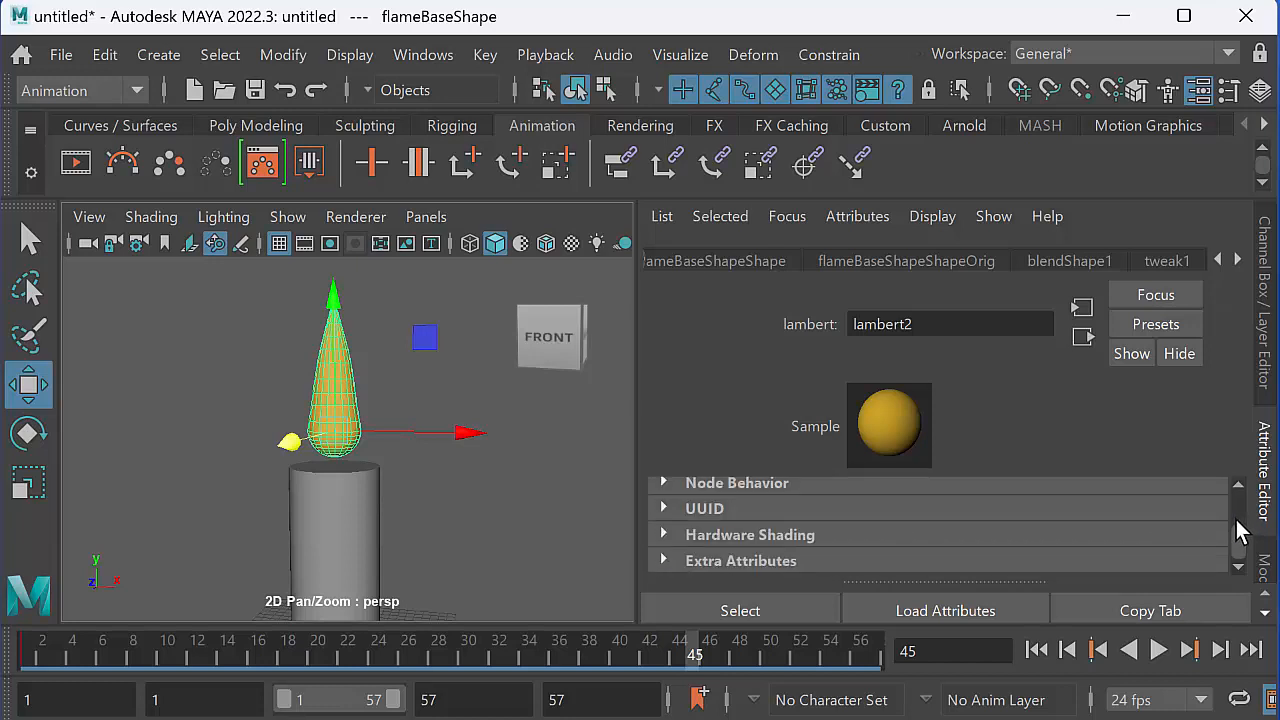
left_click_drag(1238, 530, 1238, 525)
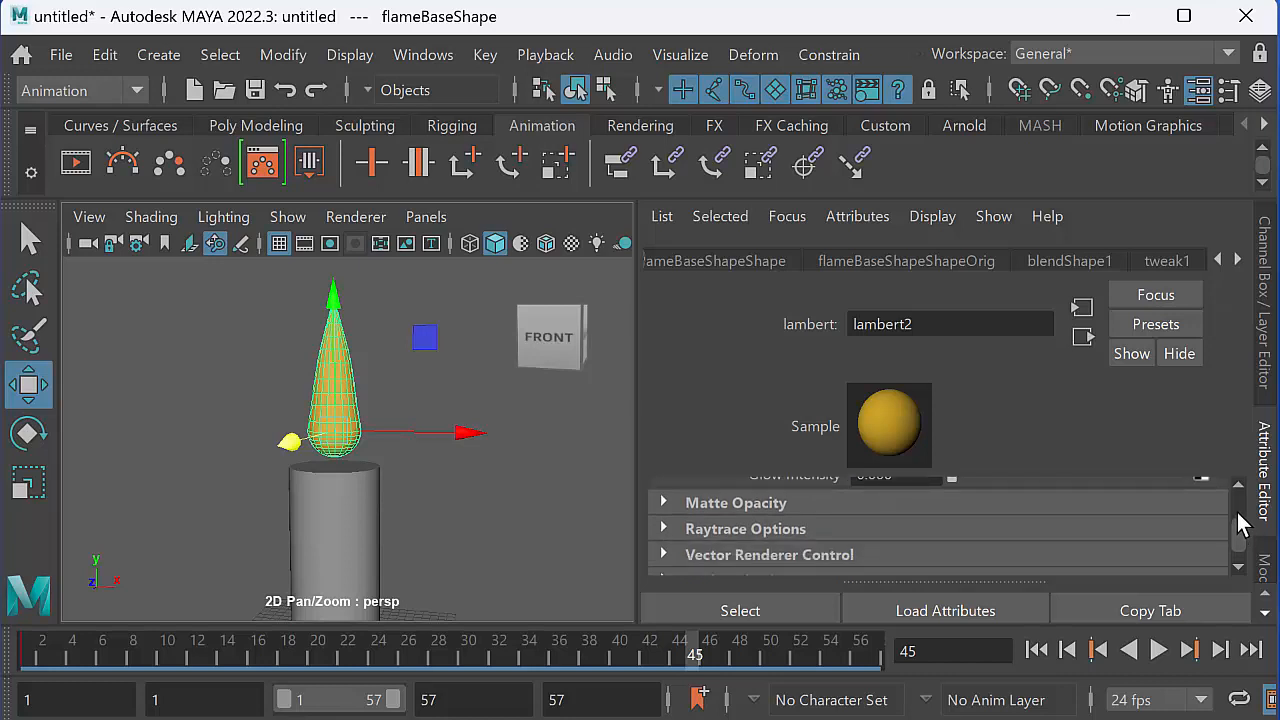
scroll(1240, 523, "up", 1)
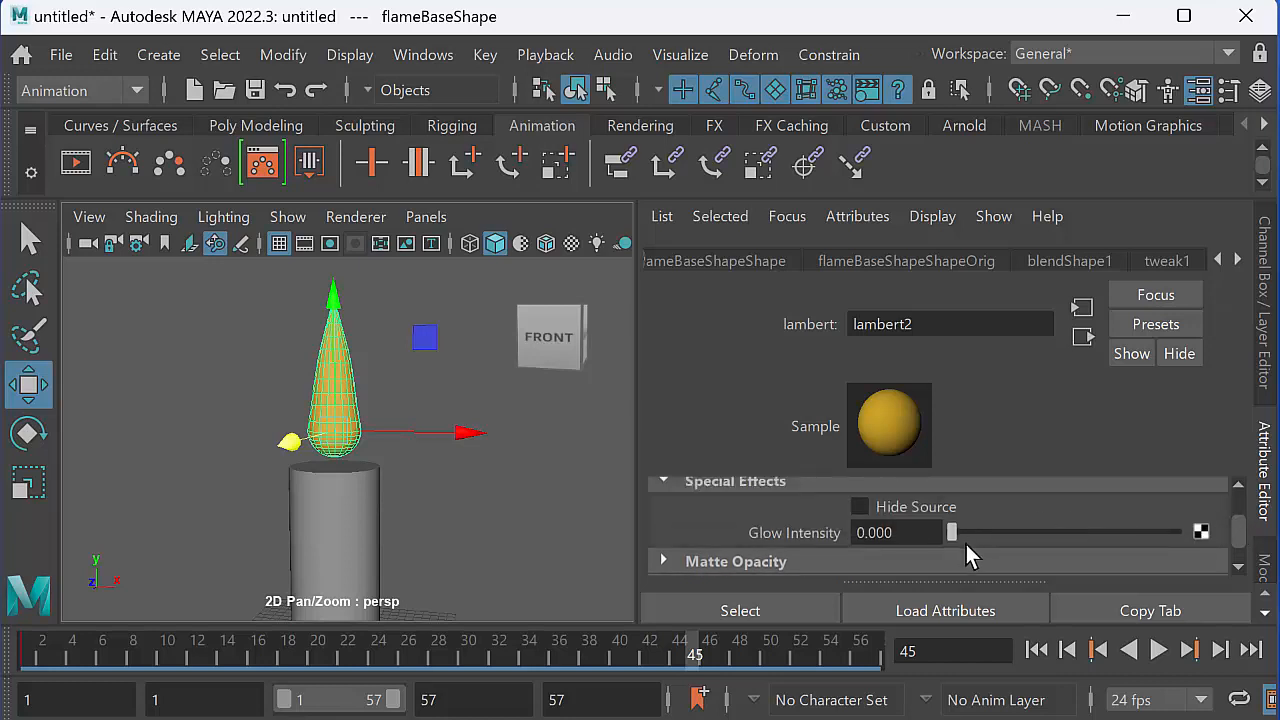
Set the Glow Intensity of the flame's lambert2 material to 3
left_click_drag(898, 532, 846, 532)
type("0")
key("Return")
left_click_drag(900, 532, 845, 552)
type("3")
key("Return")
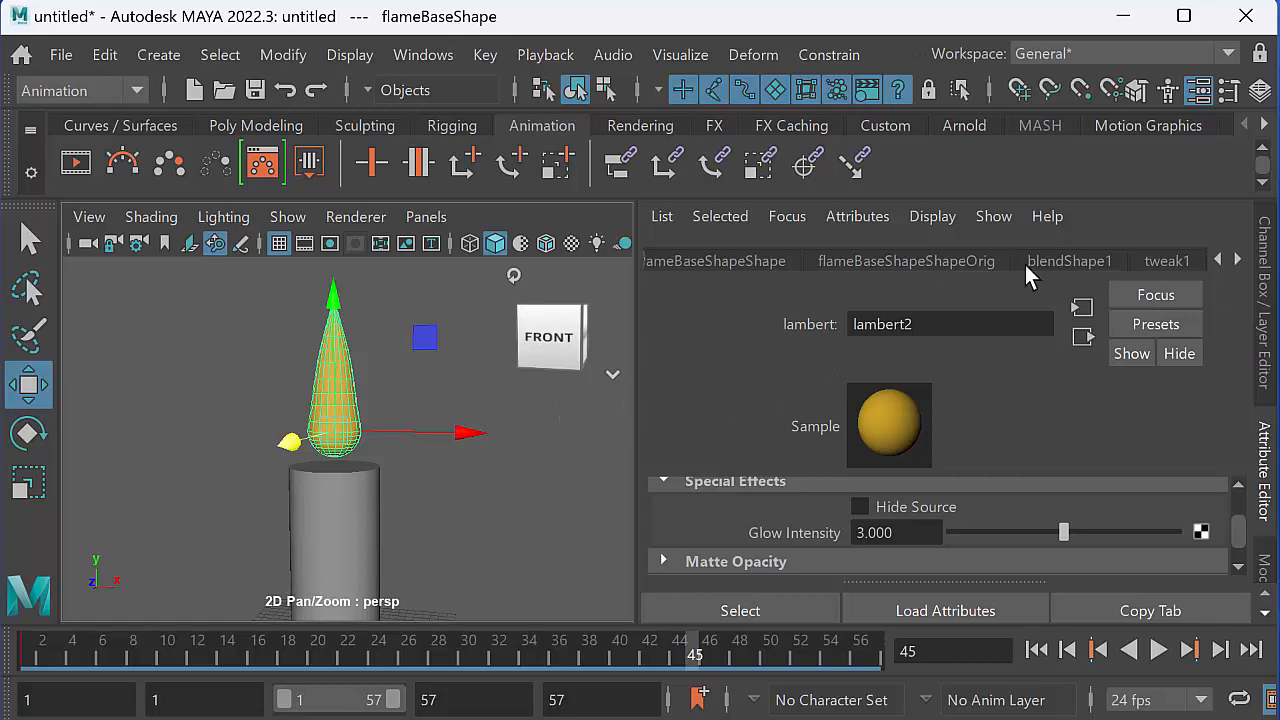
Show the Channel Box and widen the application window until the render tools are accessible
left_click(1265, 288)
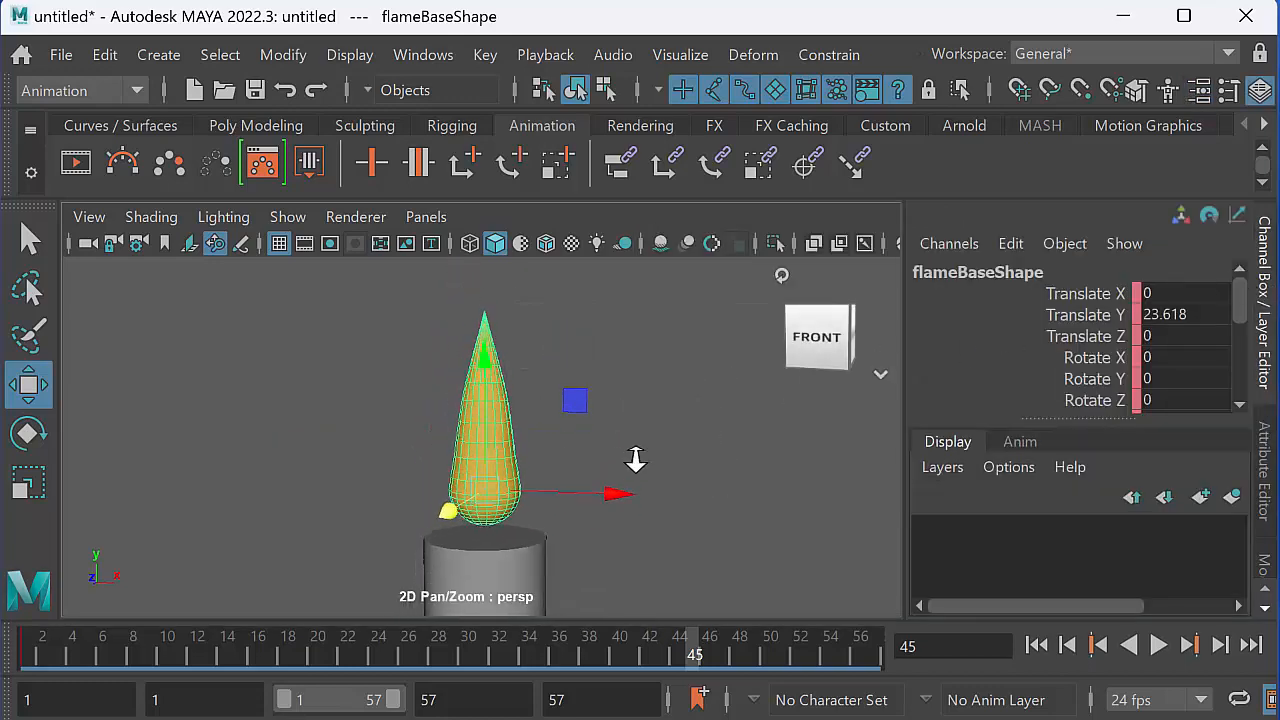
left_click_drag(636, 458, 690, 442, "alt")
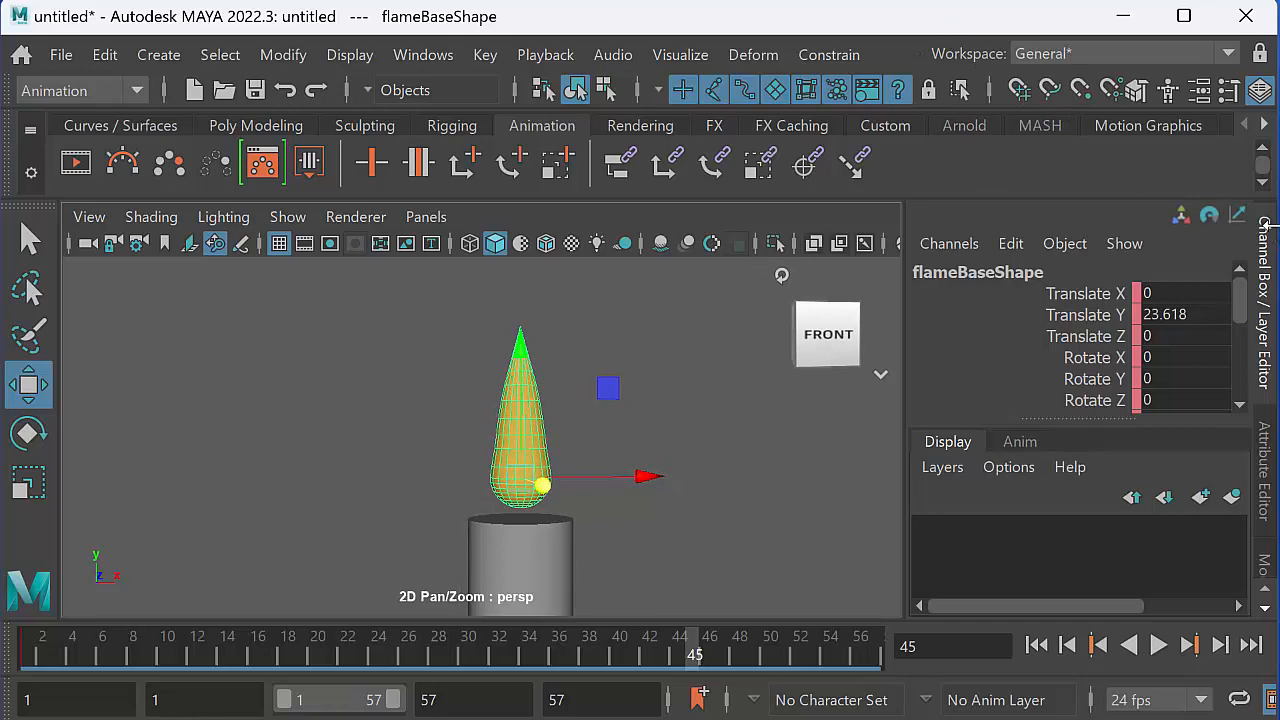
left_click_drag(1275, 226, 1279, 226)
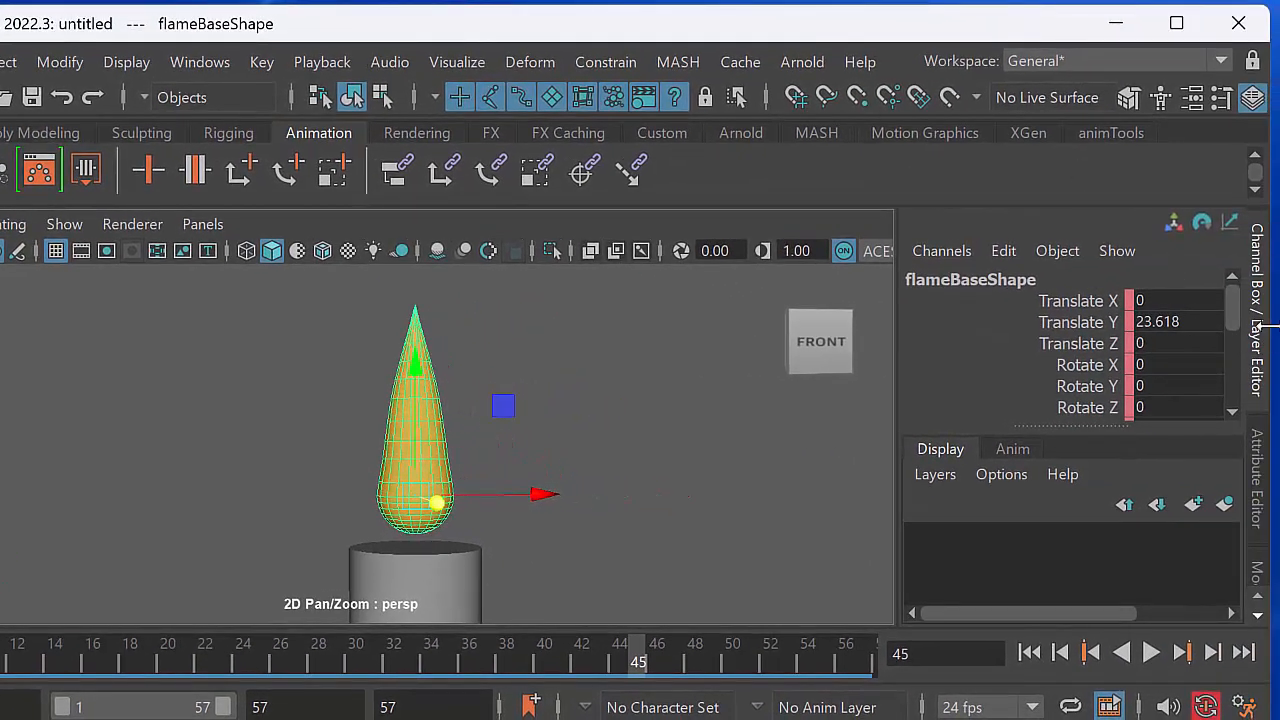
left_click_drag(1262, 326, 1275, 326)
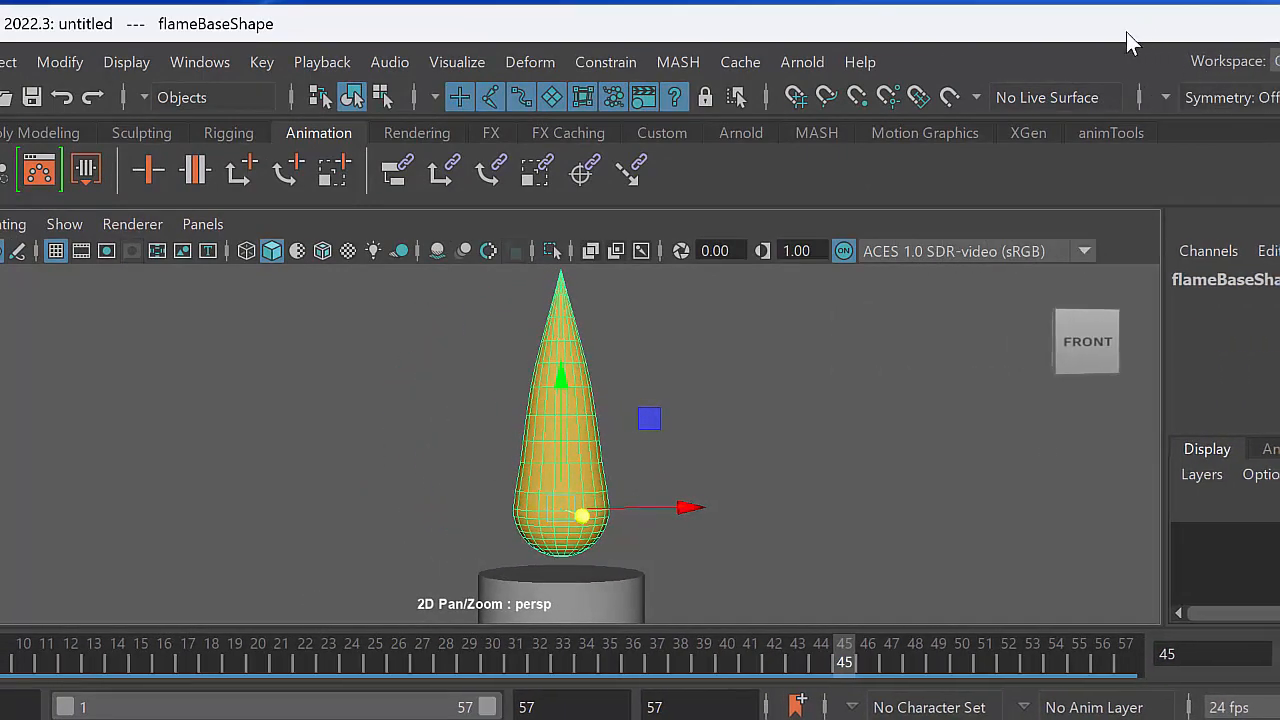
left_click_drag(1127, 42, 807, 53)
left_click_drag(1222, 344, 1279, 344)
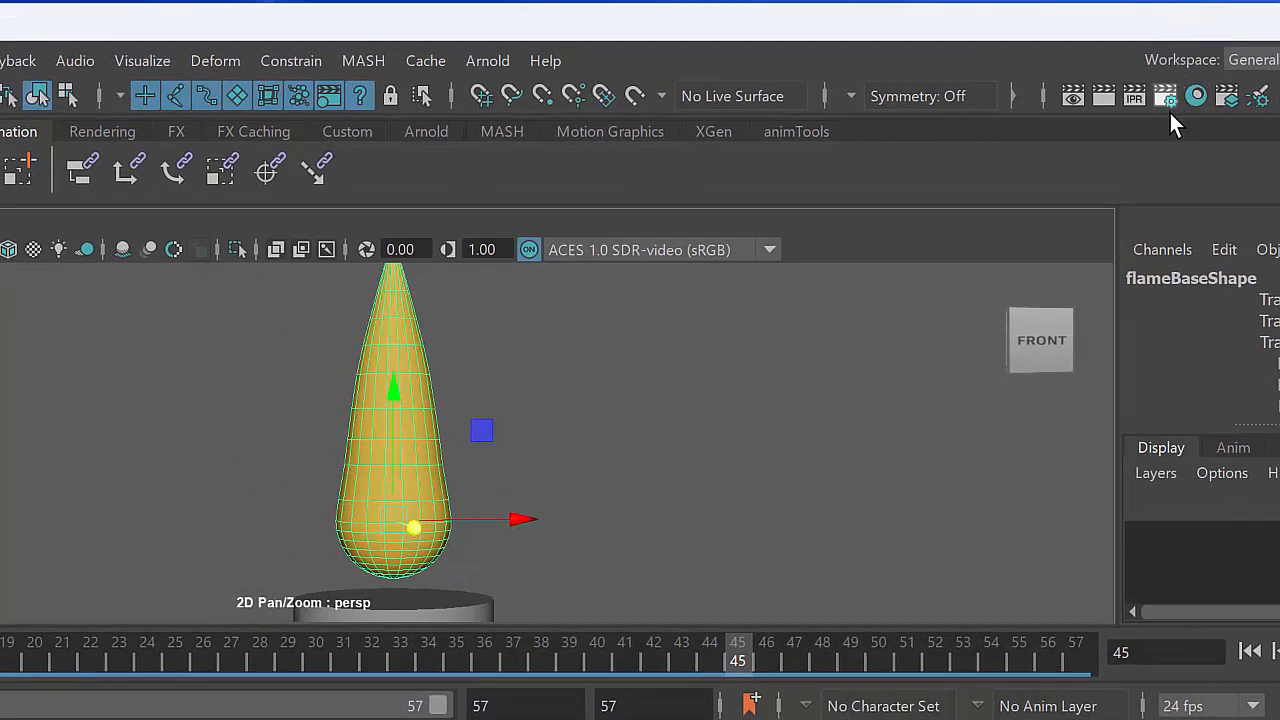
Change the renderer from Arnold to Maya Software and render the current frame to check the flame's glow
left_click(1167, 97)
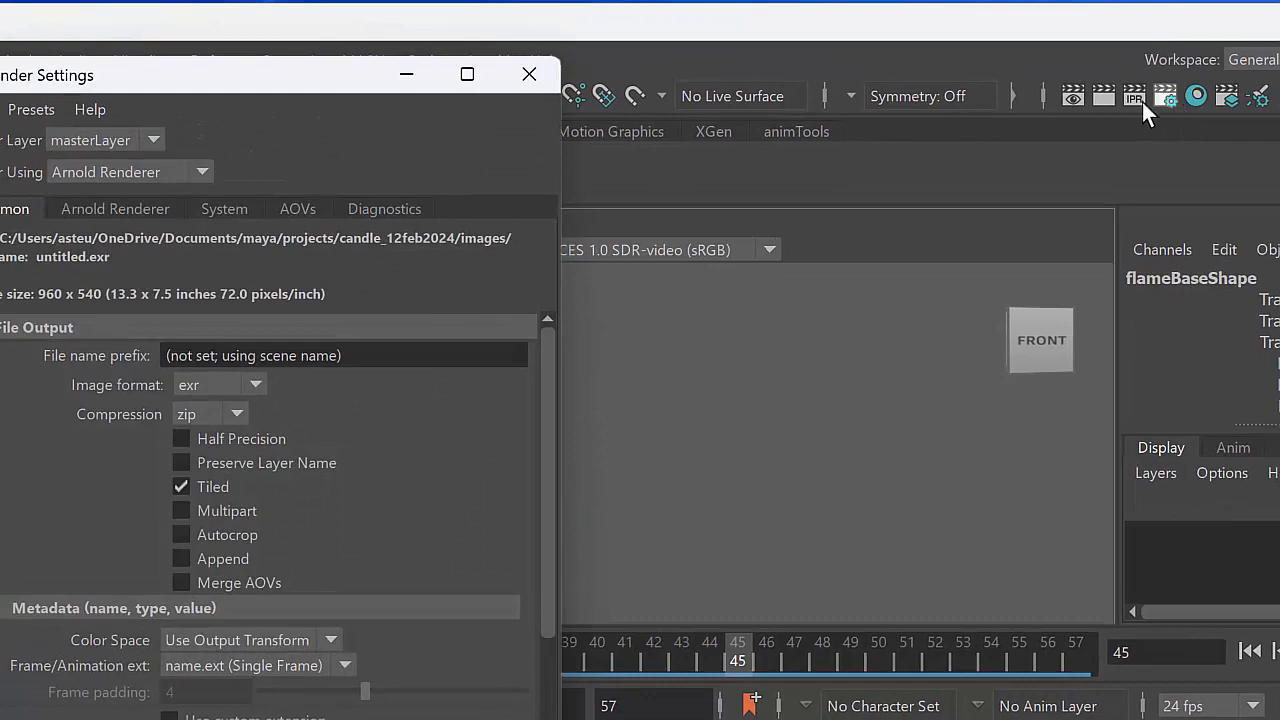
left_click(150, 180)
left_click(150, 197)
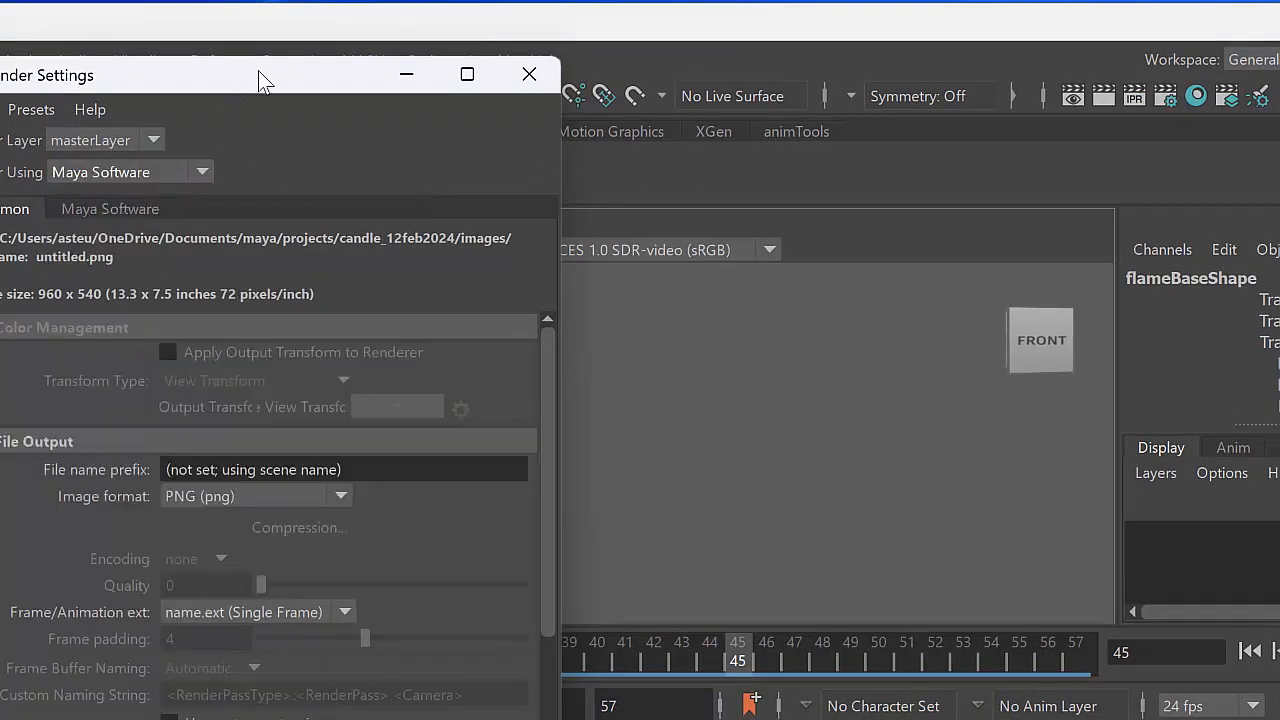
left_click_drag(258, 80, 620, 258)
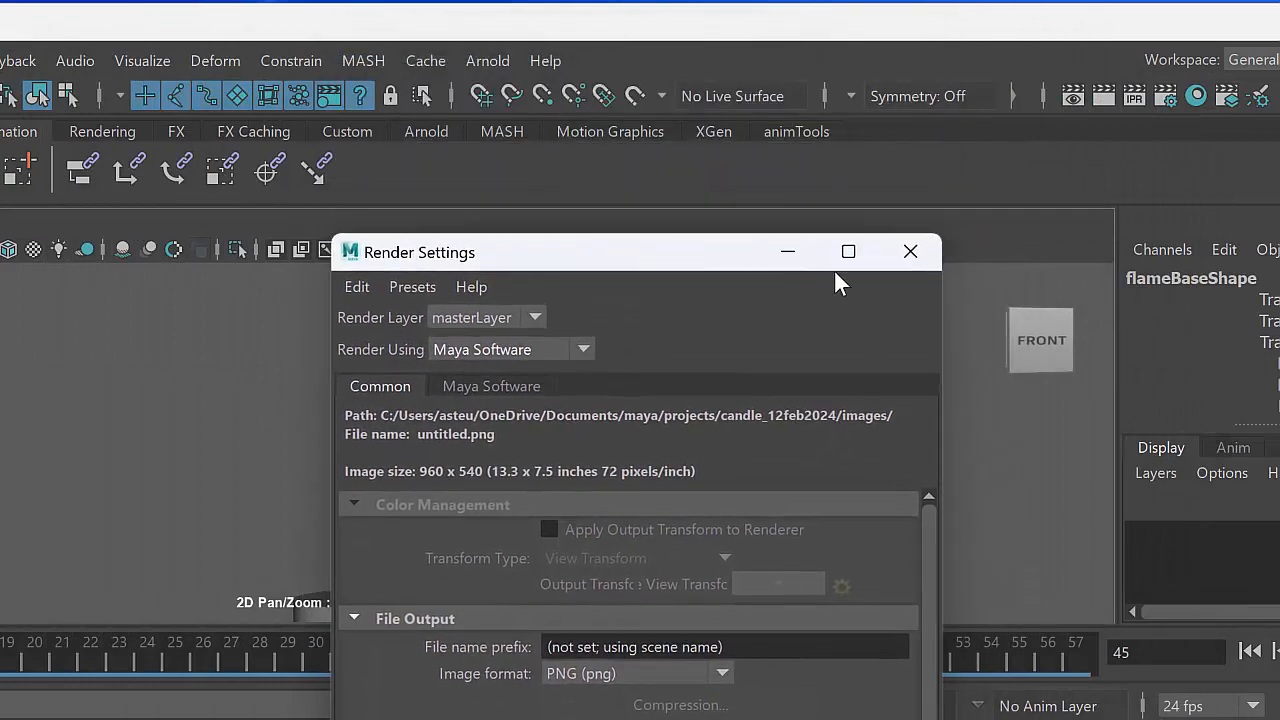
left_click(910, 252)
left_click(1103, 95)
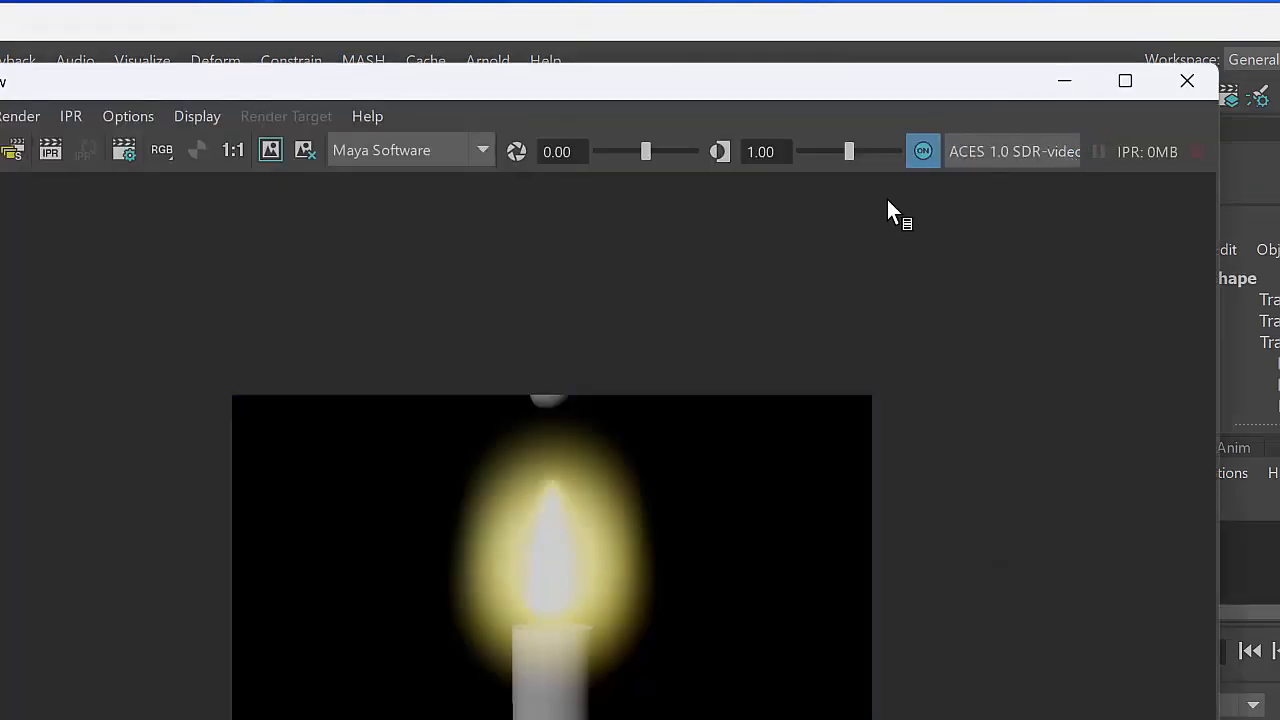
left_click(1187, 80)
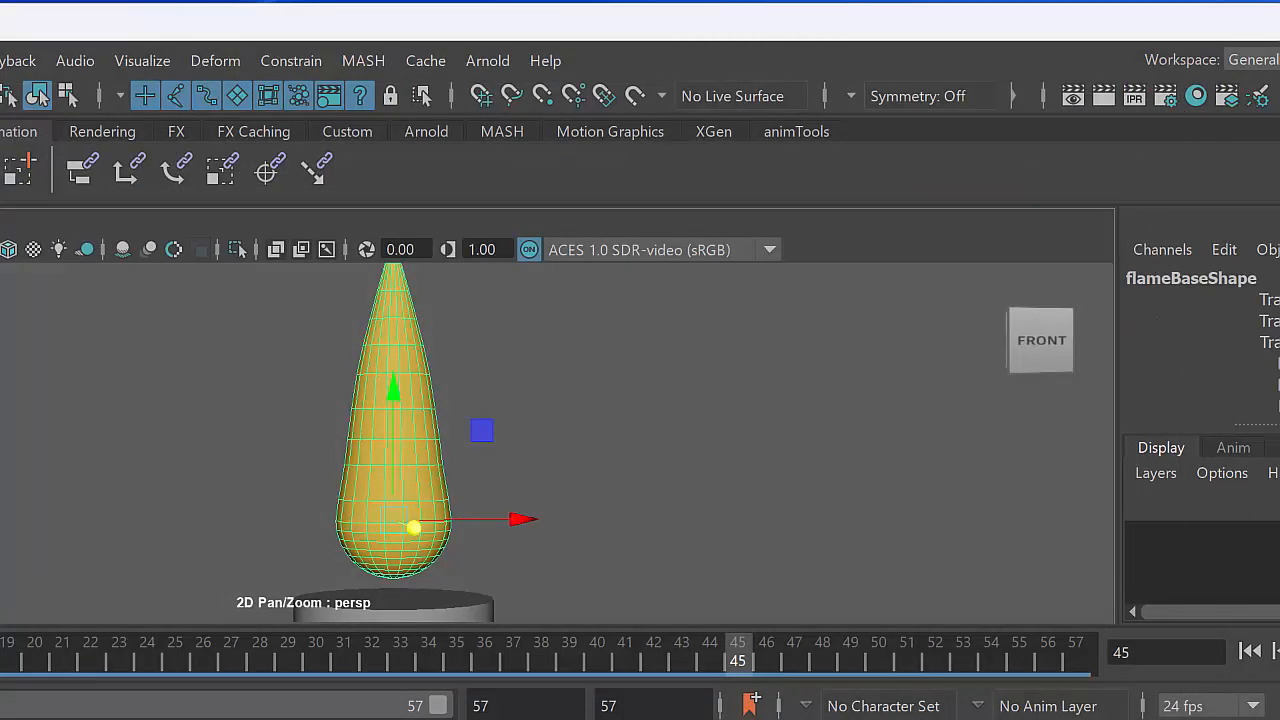
Set the Glow Intensity of the flame's lambert2 material to 1 and render the current frame to check the glow
key("ctrl+a")
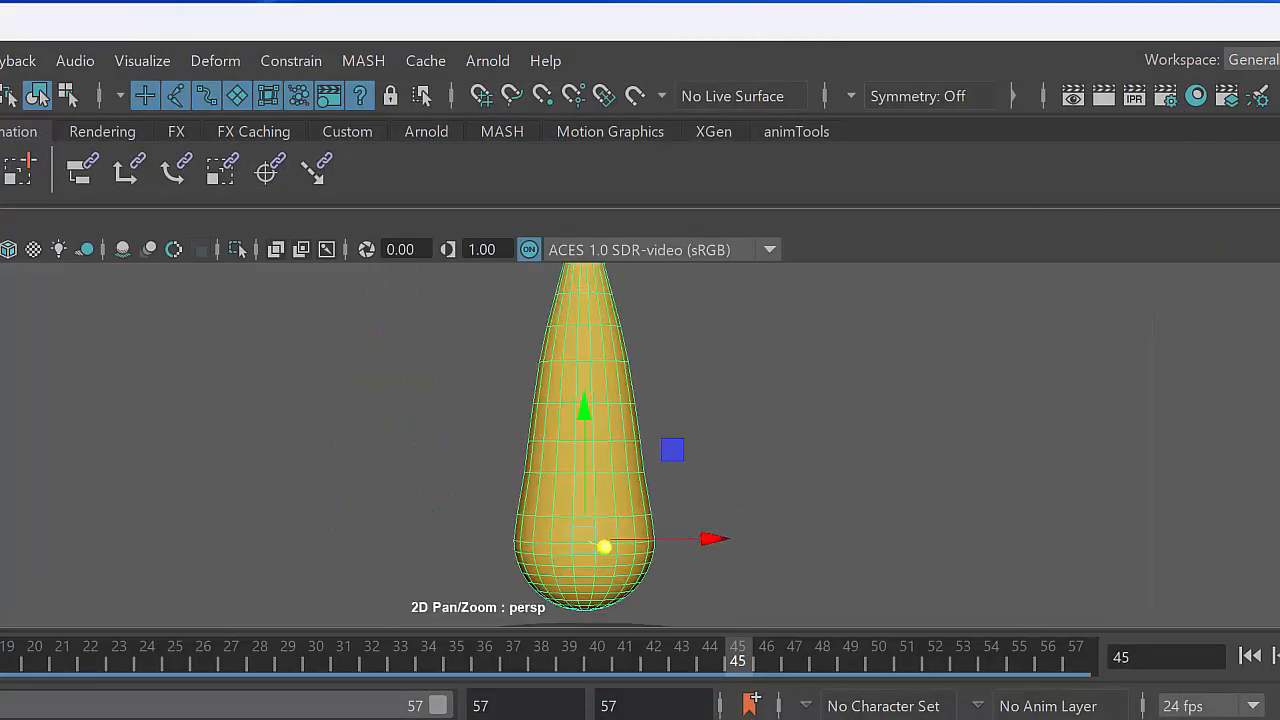
left_click_drag(1279, 343, 1275, 343)
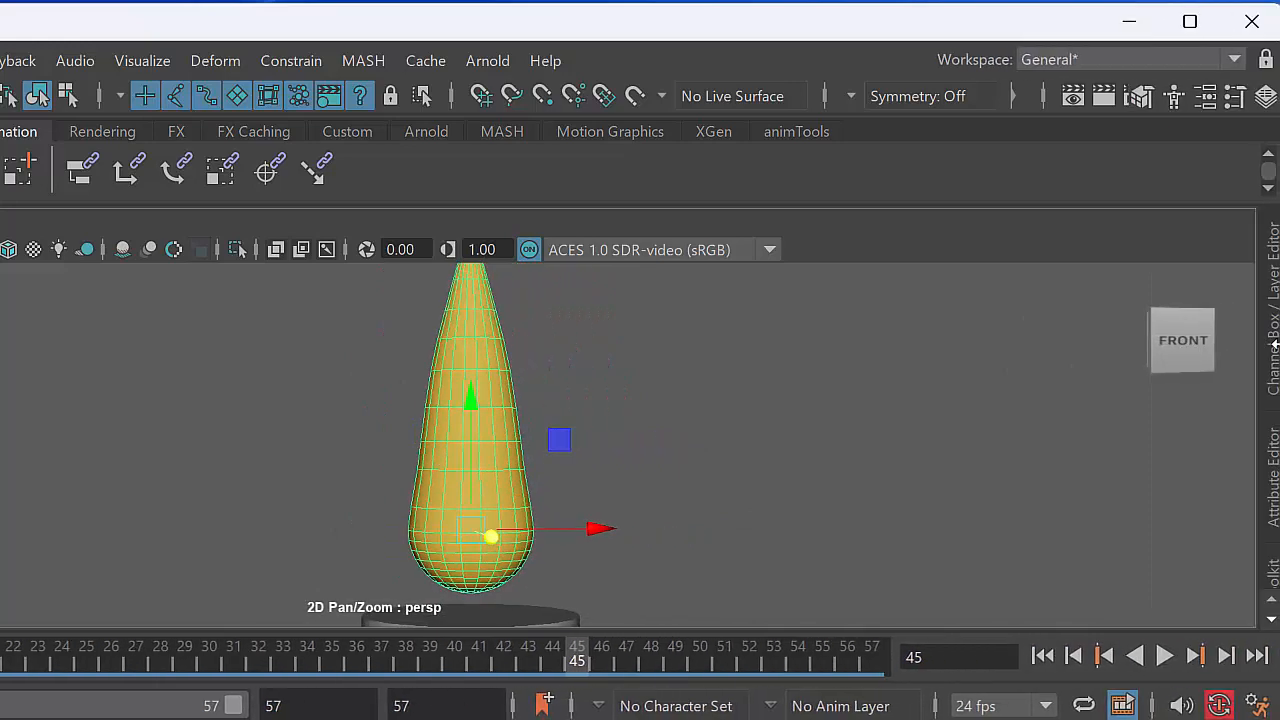
left_click(1273, 513)
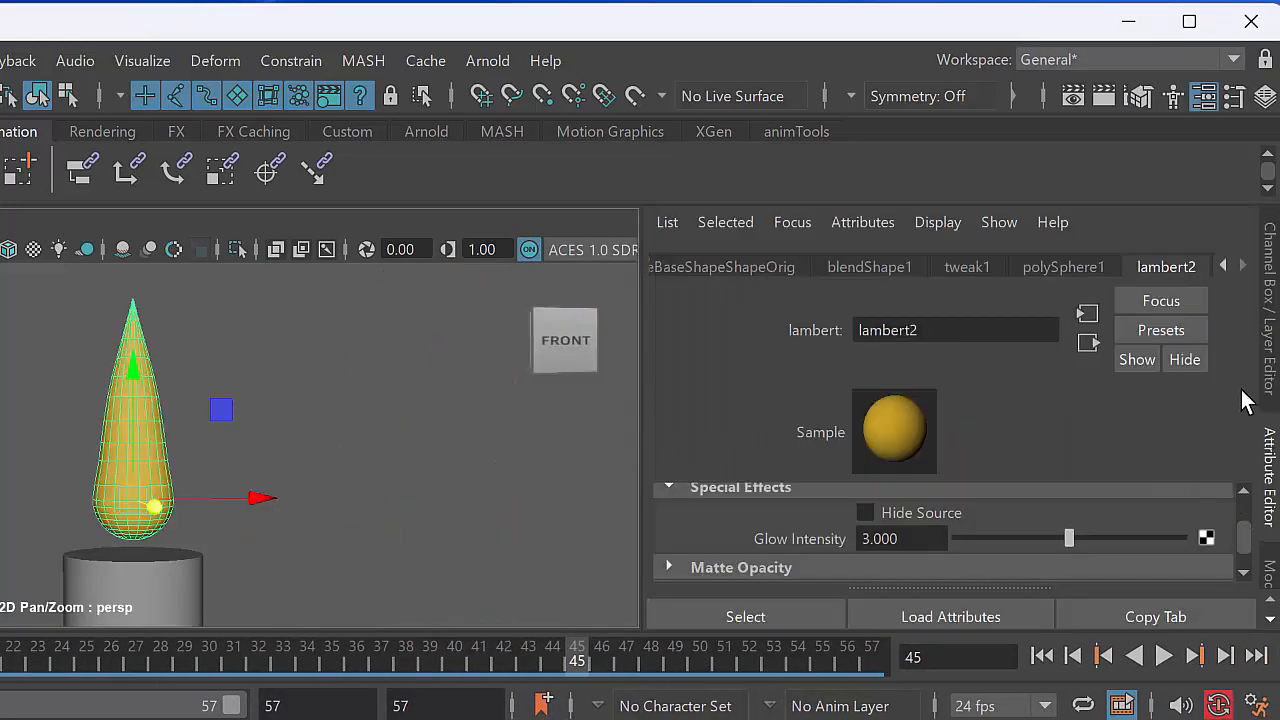
double_click(898, 538)
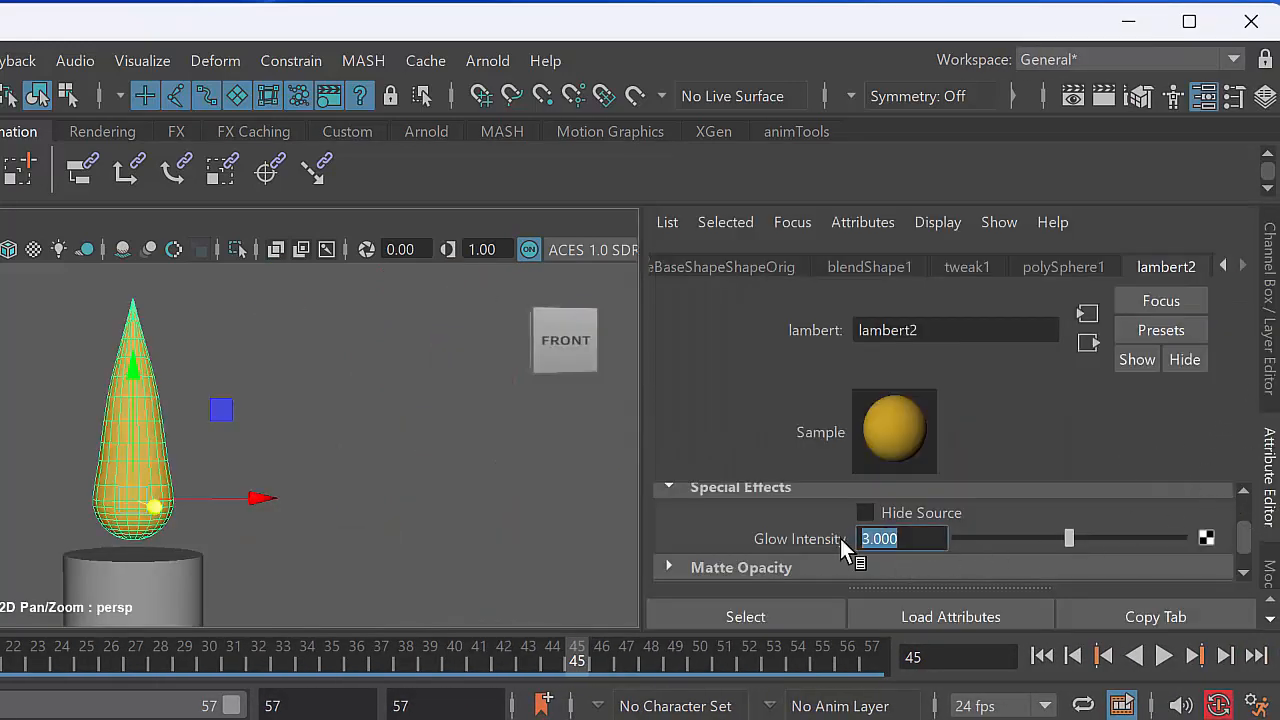
type("1")
key("Return")
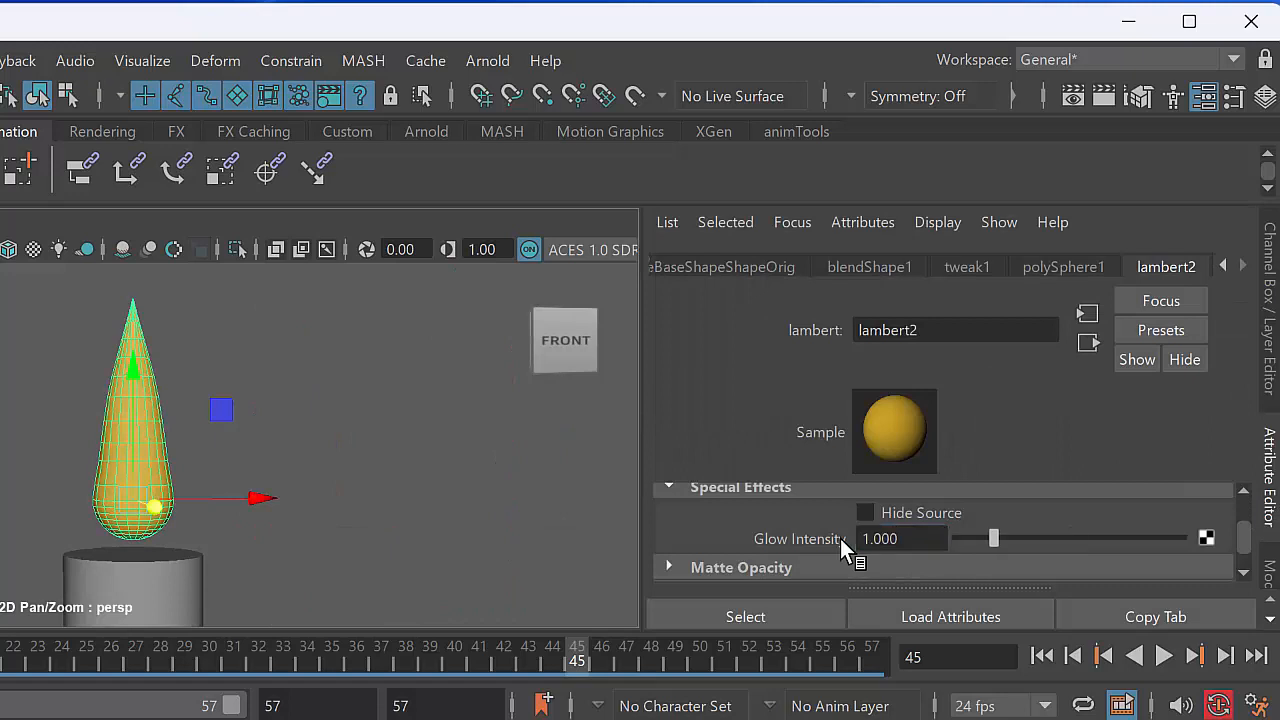
left_click(1101, 97)
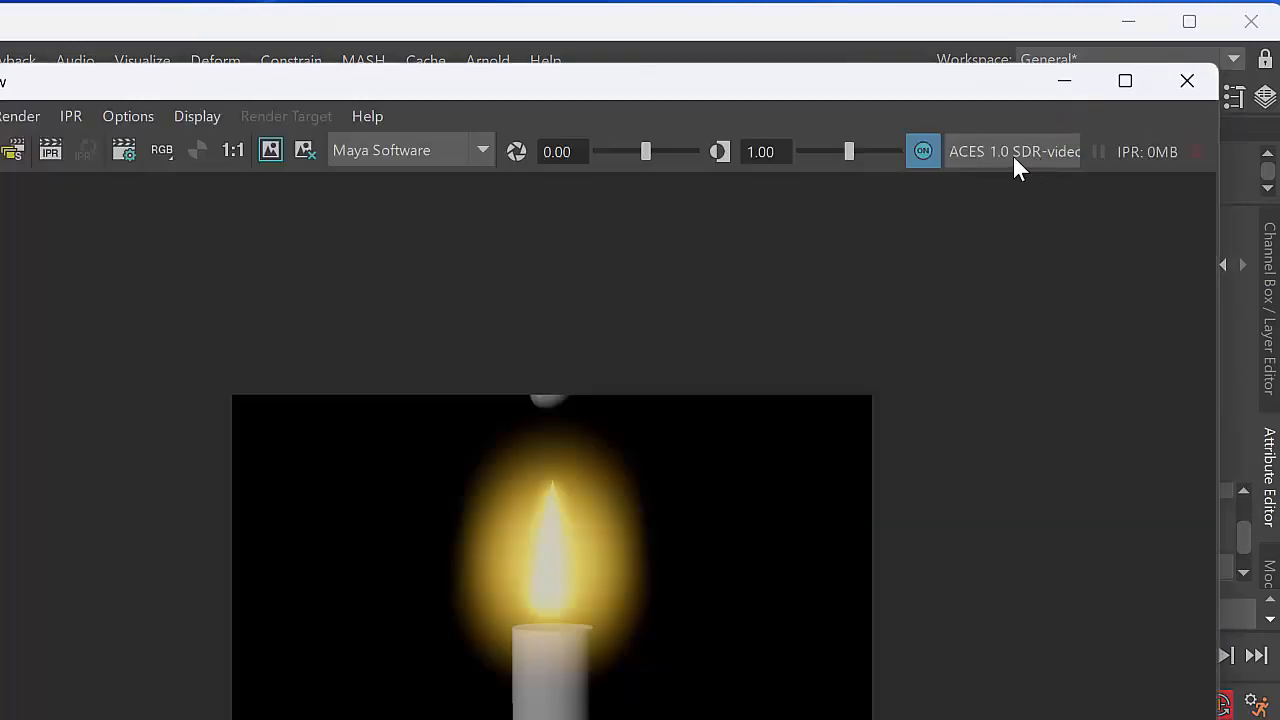
left_click(1187, 84)
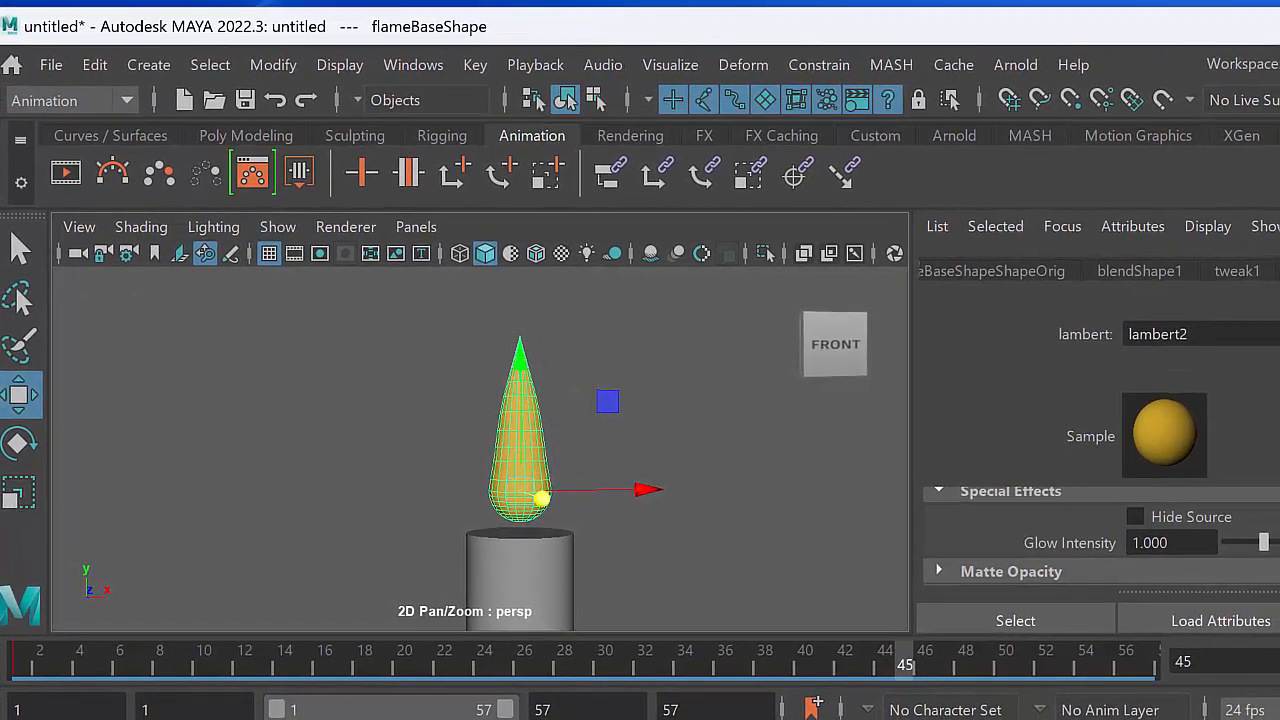
Create a new camera and rename it shotCamera
left_click_drag(1279, 310, 1278, 310)
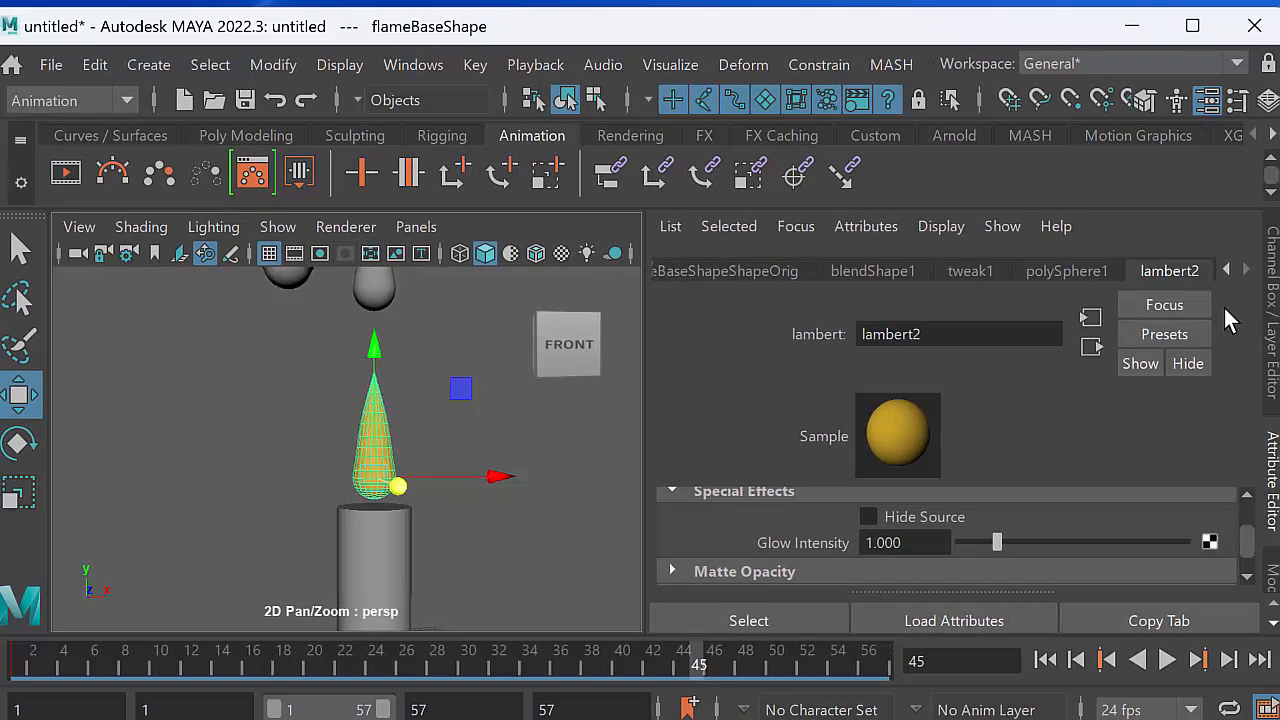
left_click(1276, 290)
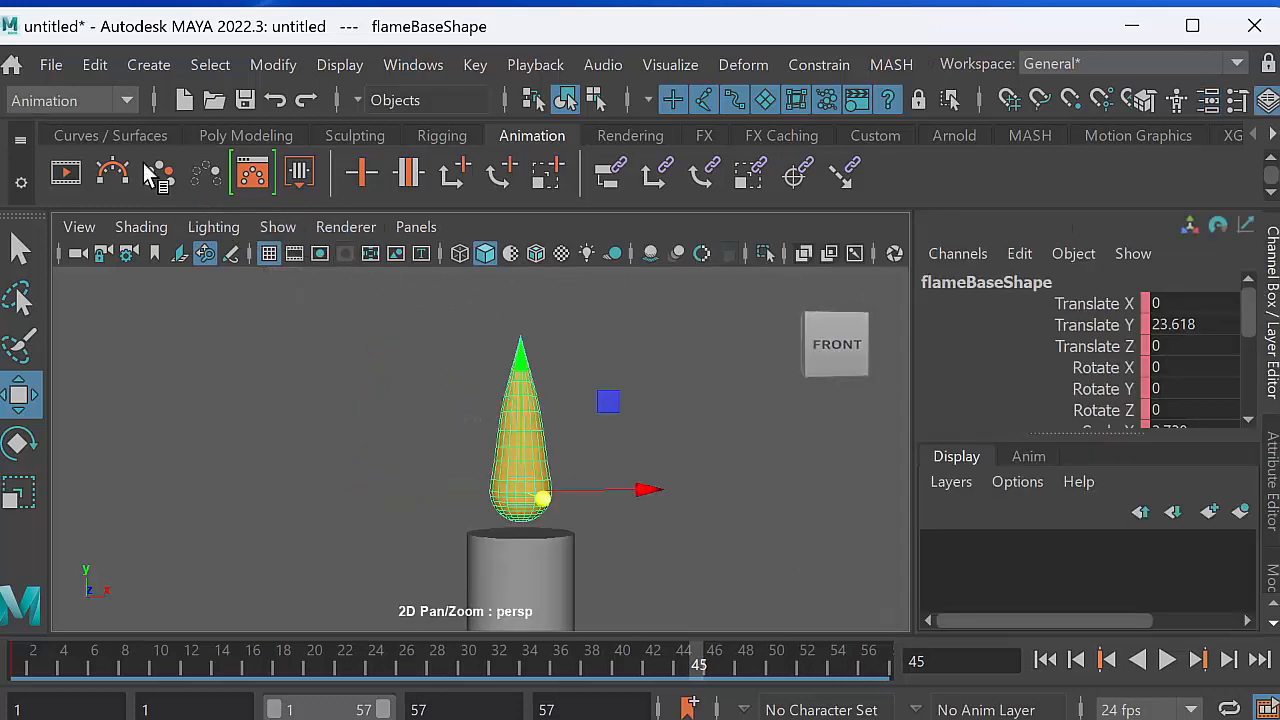
left_click(148, 64)
mouse_move(232, 245)
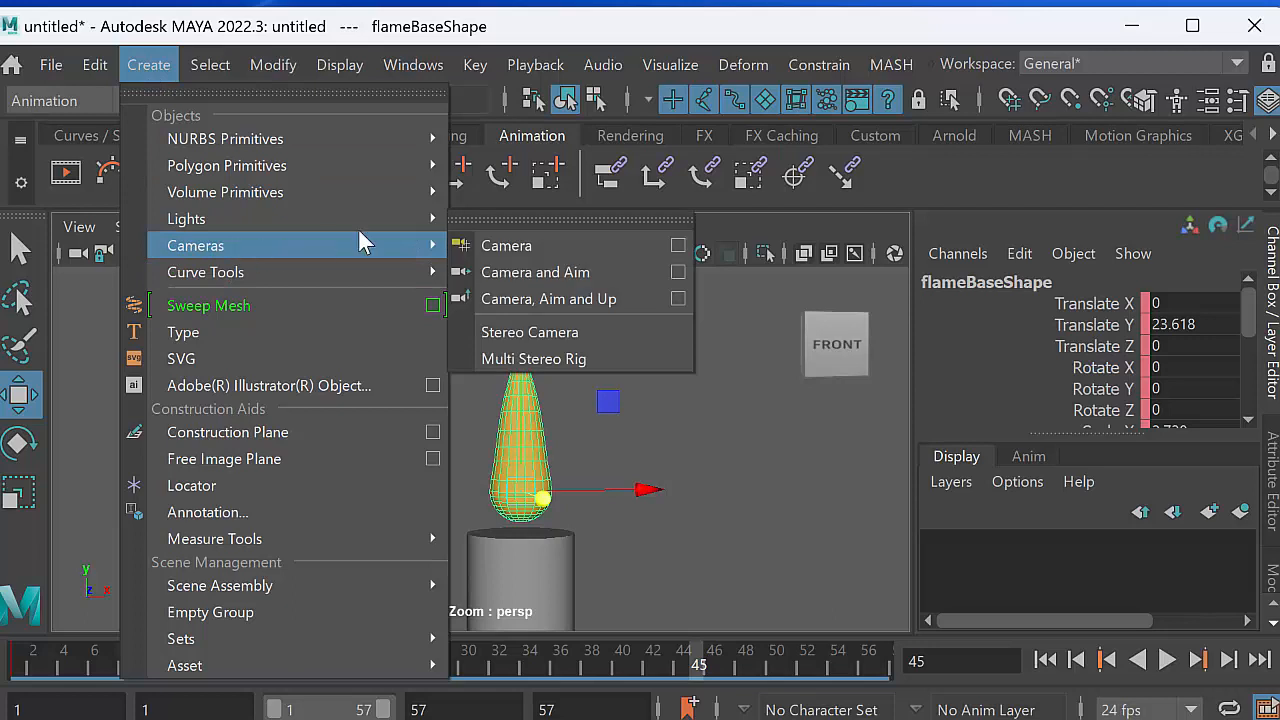
left_click(490, 244)
left_click(998, 288)
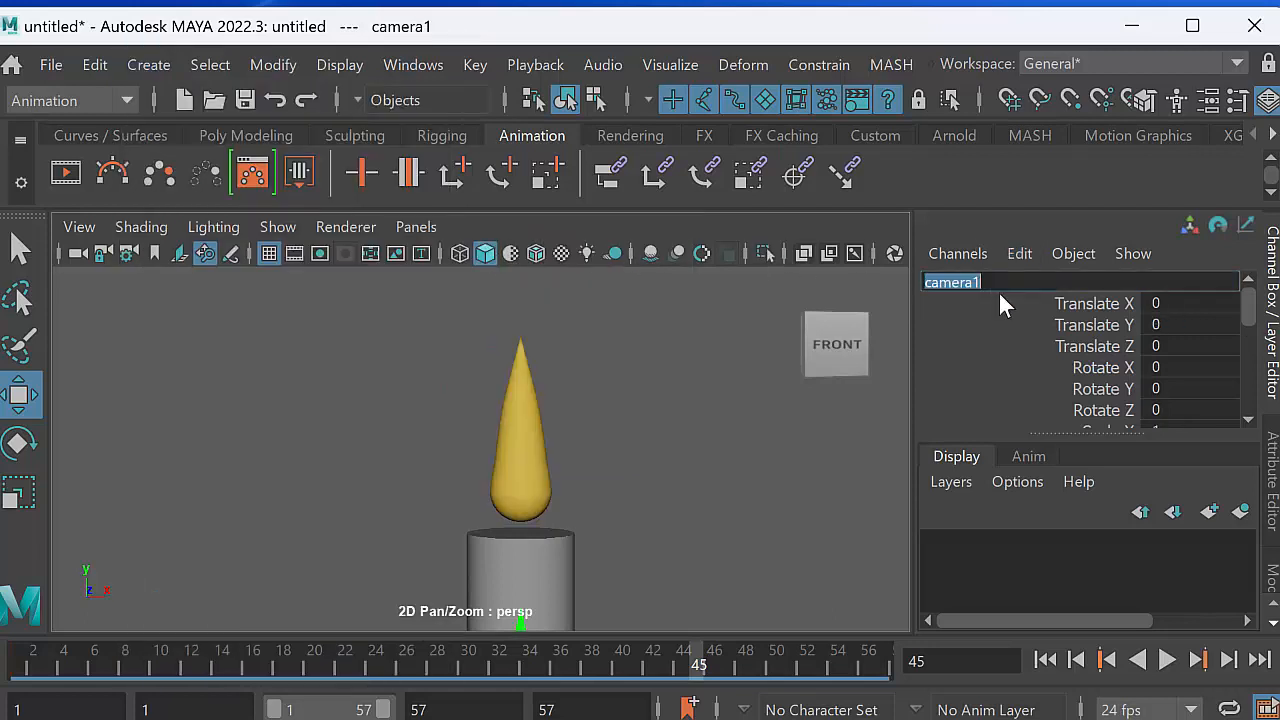
type("shot")
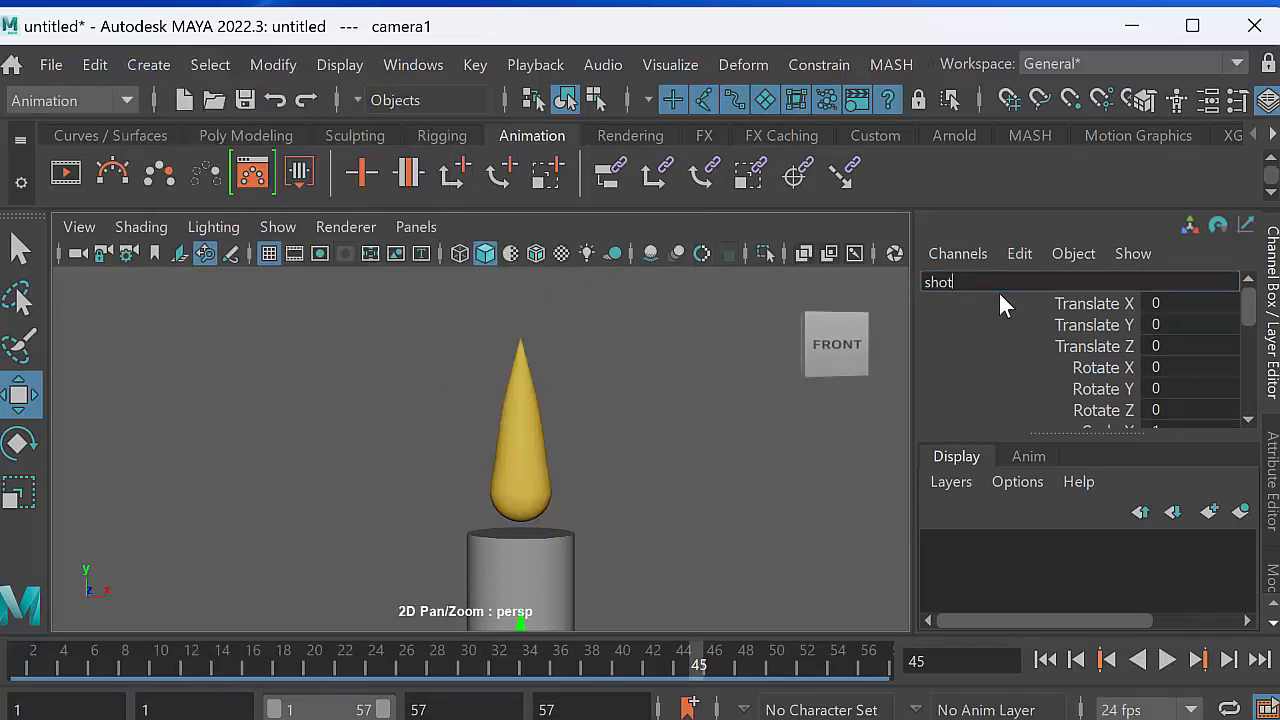
type("Camera")
key("Return")
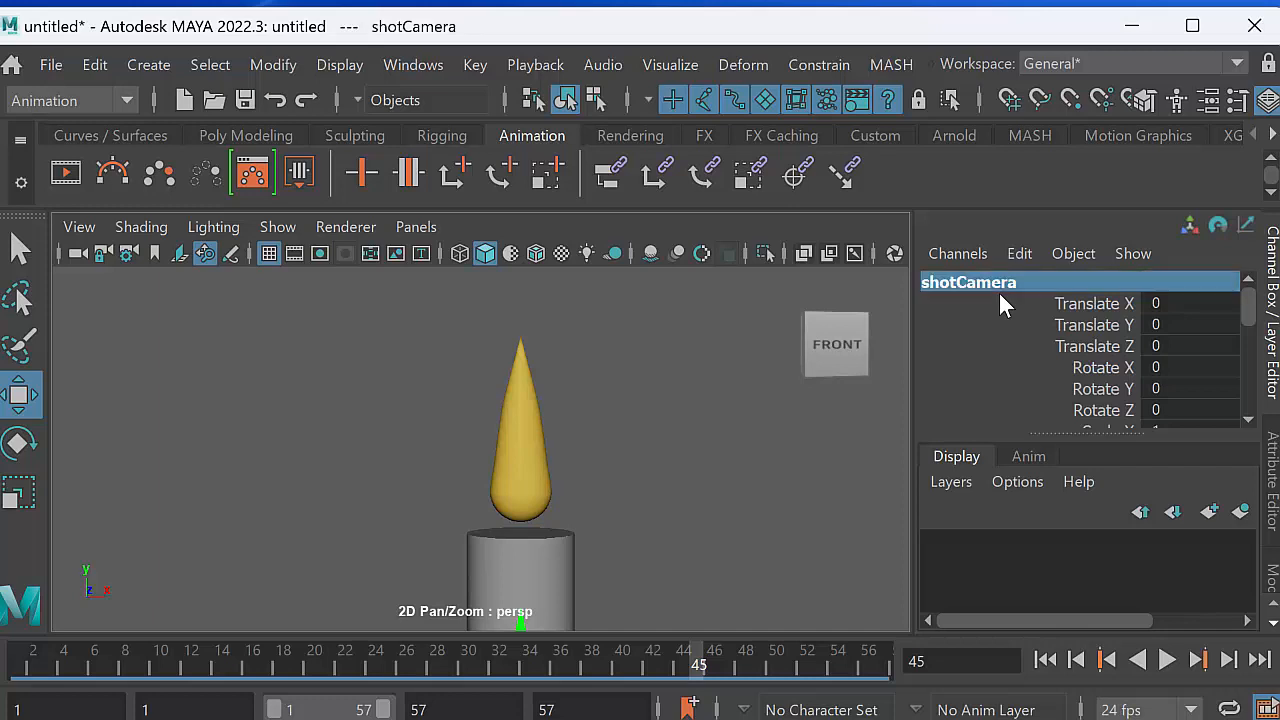
Look through shotCamera and move it back and around until the candle and flame are framed from a slightly raised side angle
left_click(425, 229)
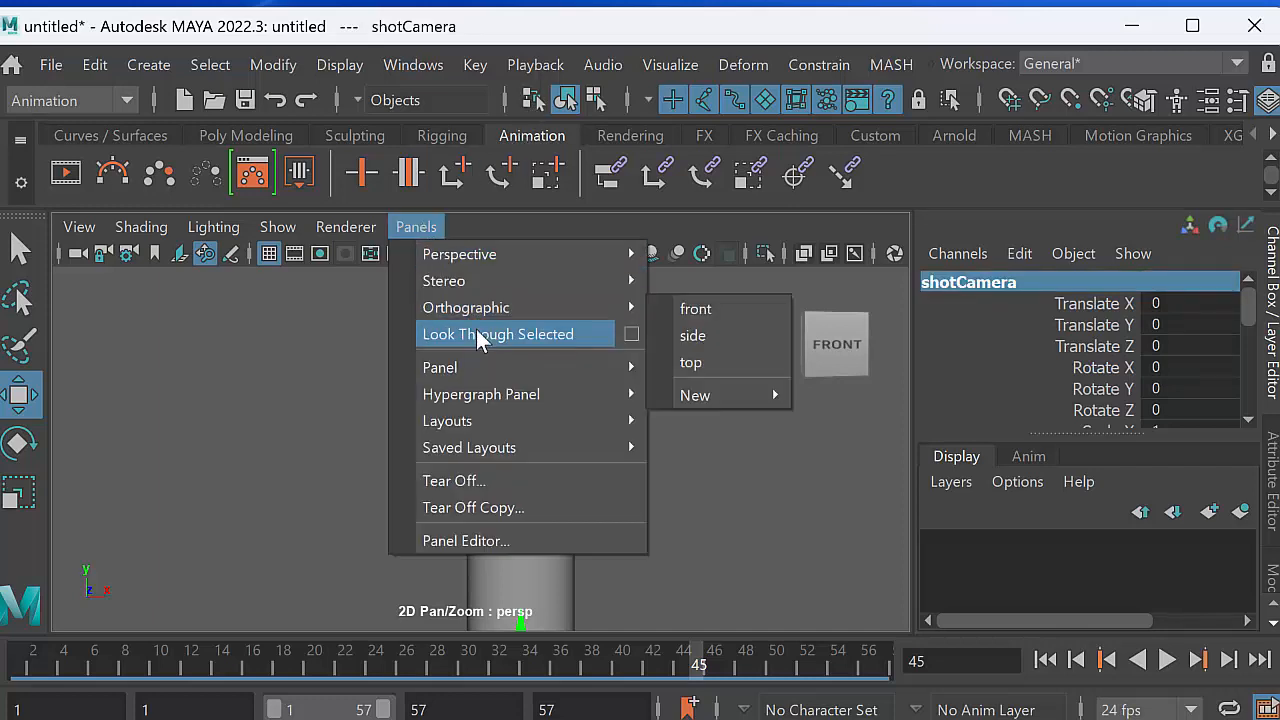
left_click(474, 330)
scroll(527, 440, "down", 10)
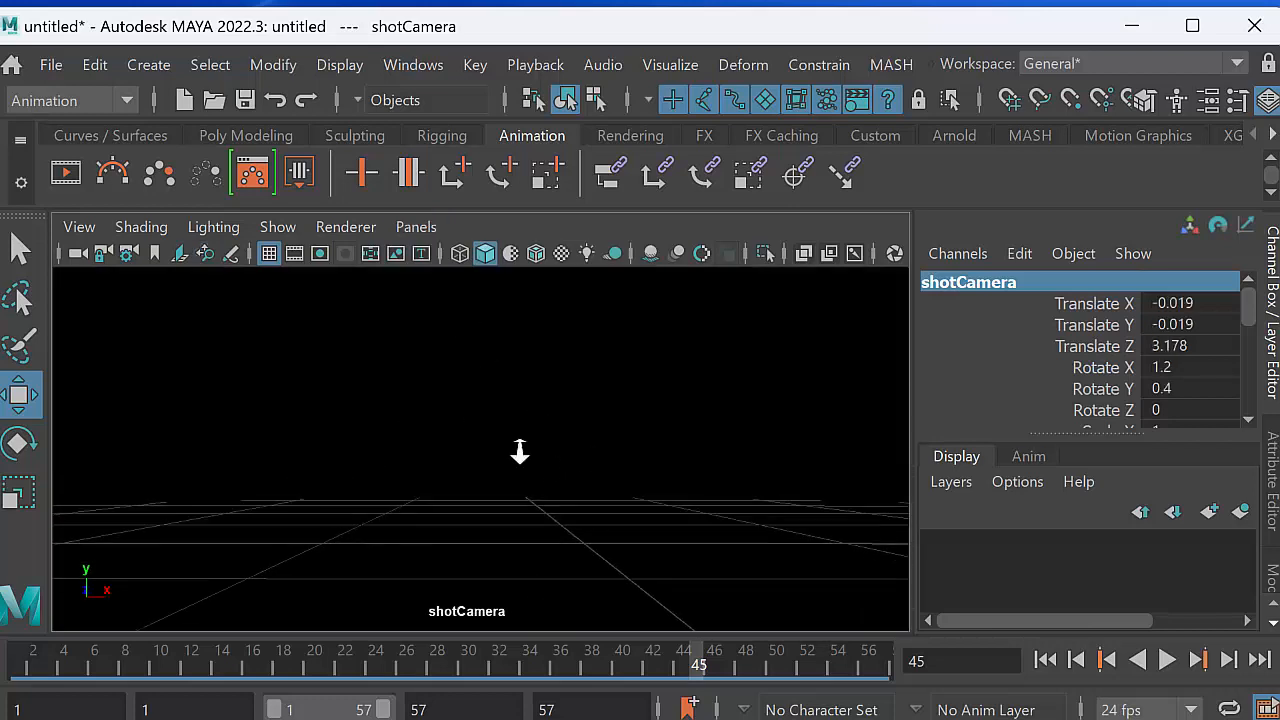
scroll(472, 420, "down", 10)
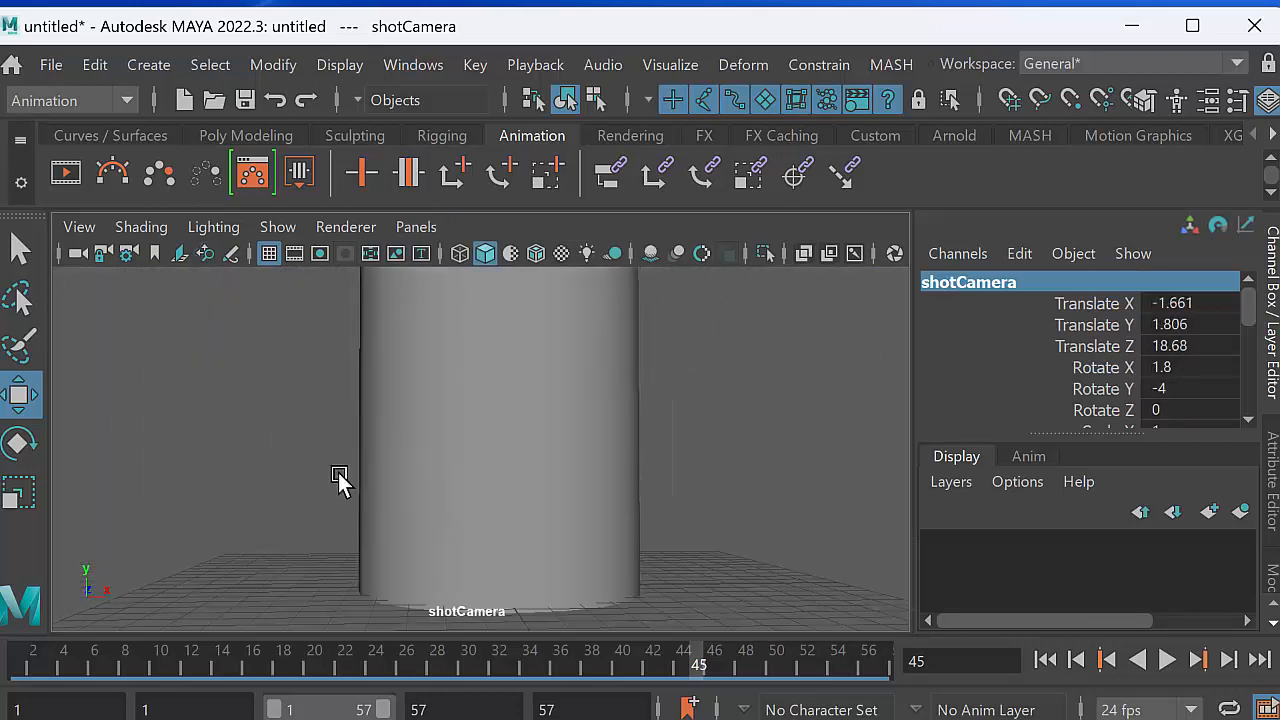
scroll(445, 505, "down", 10)
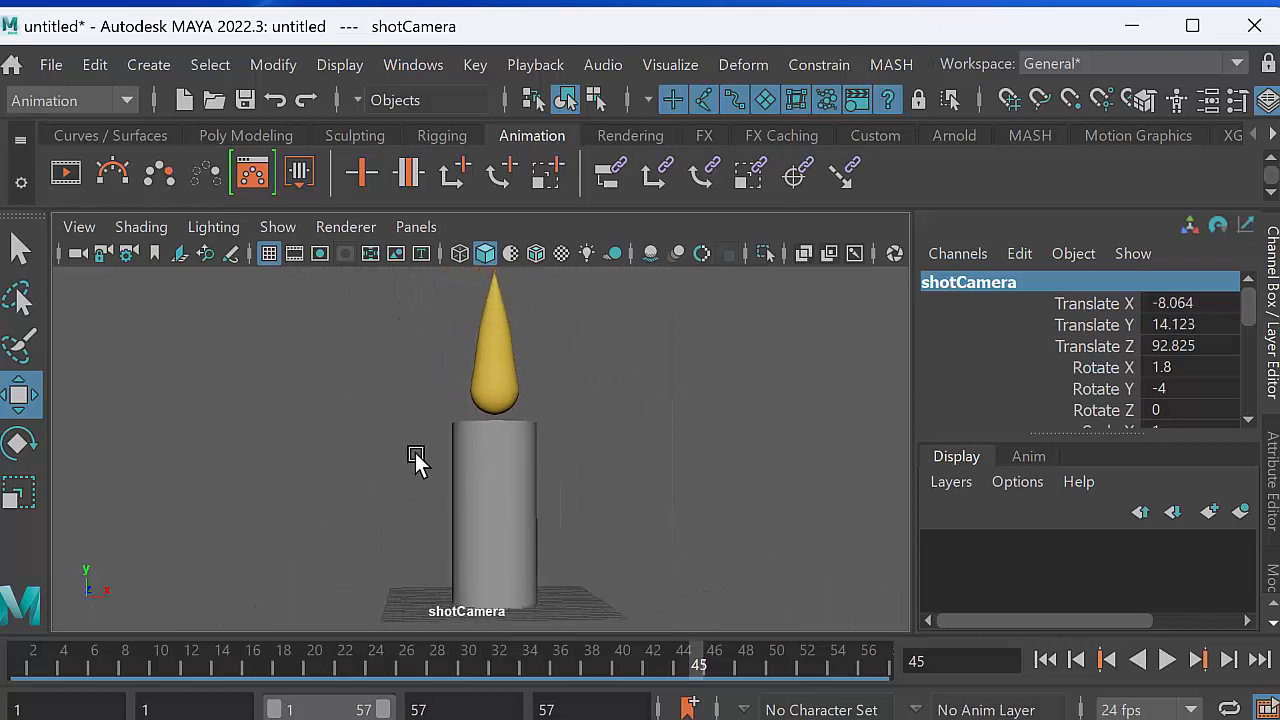
scroll(420, 472, "down", 5)
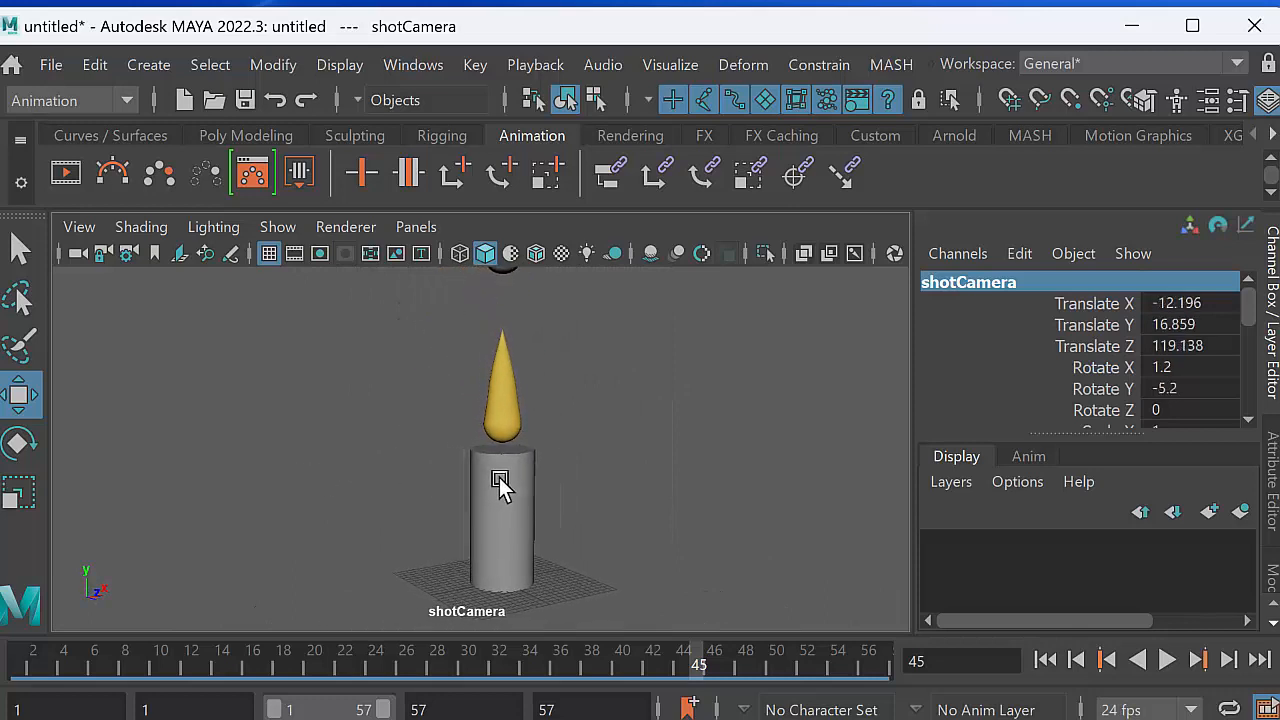
left_click_drag(503, 486, 460, 503, "alt")
Turn on the resolution gate and pull shotCamera back so the whole candle sits well inside the frame
left_click(320, 254)
left_click(322, 256)
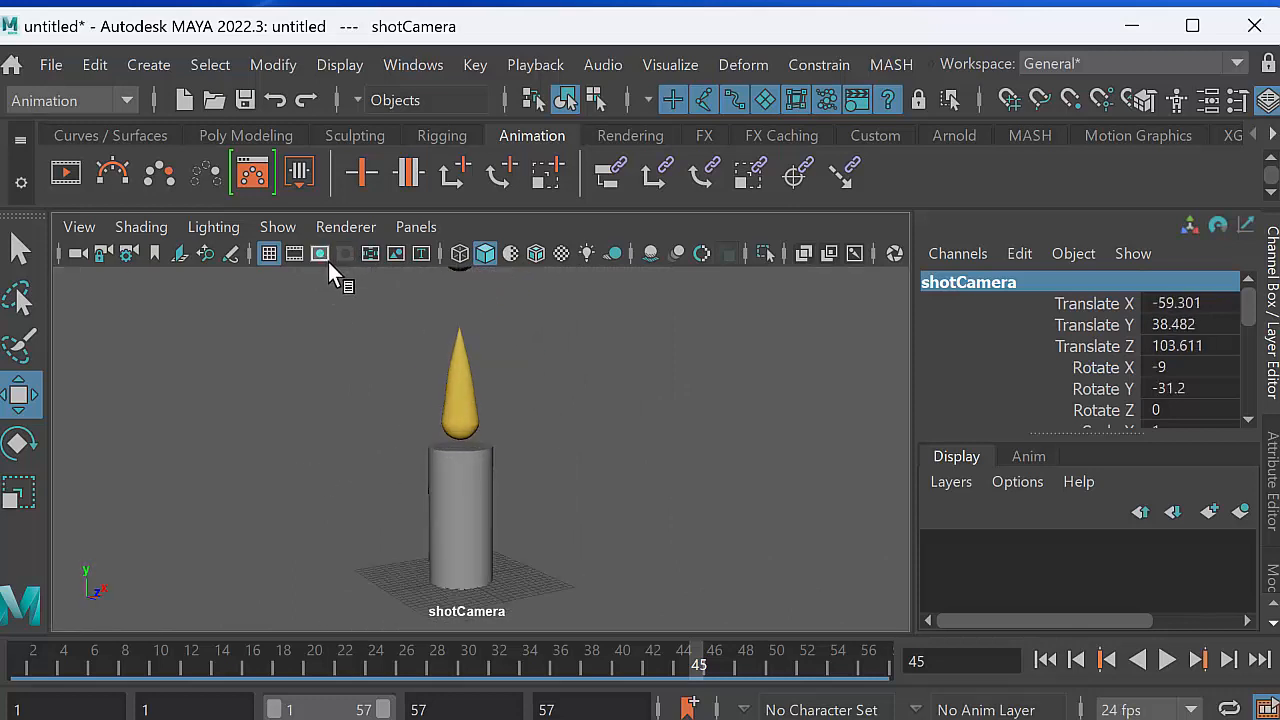
left_click(315, 252)
right_click_drag(363, 378, 448, 441, "alt")
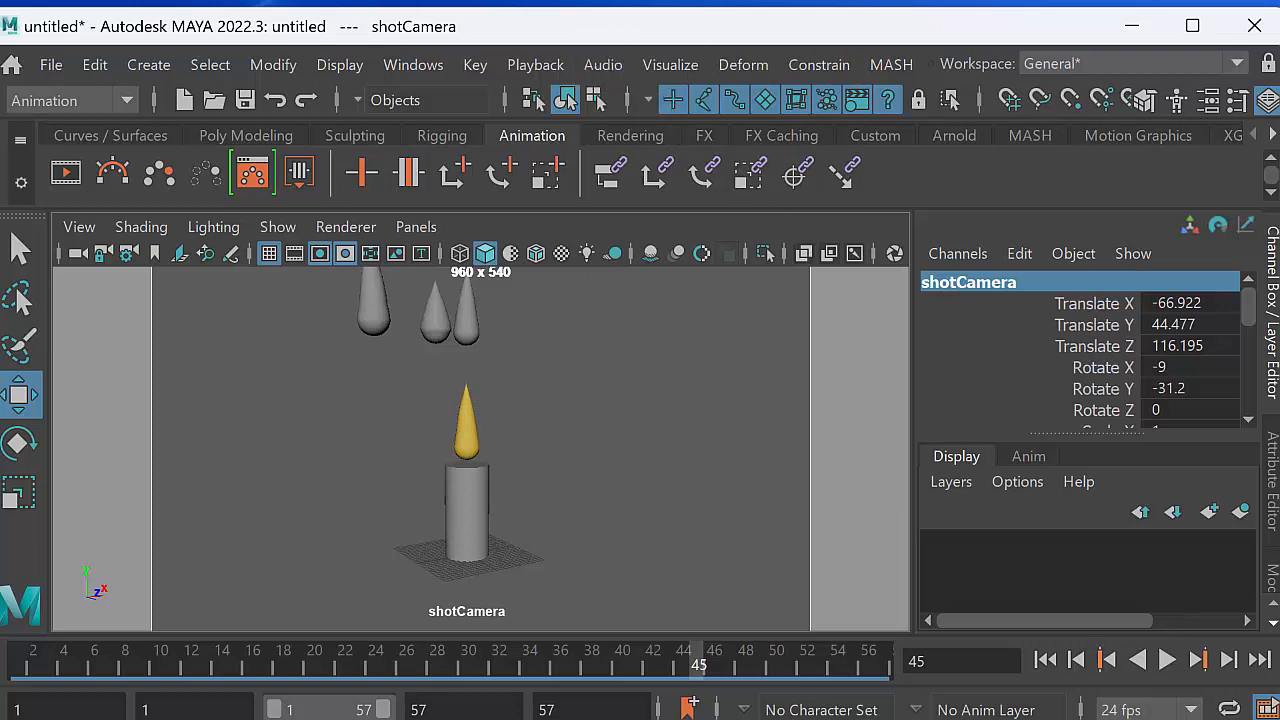
Switch to the Rendering menu set and bring up the Render Settings
key("F6")
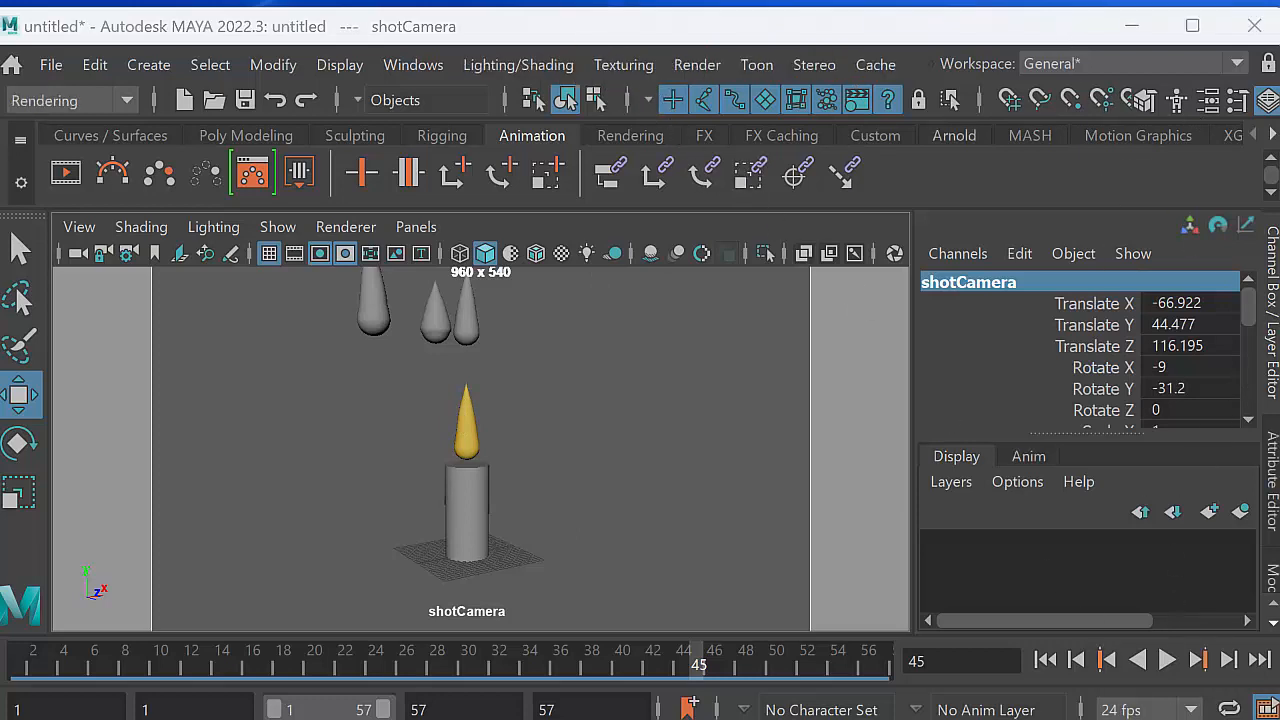
left_click(122, 100)
left_click(110, 244)
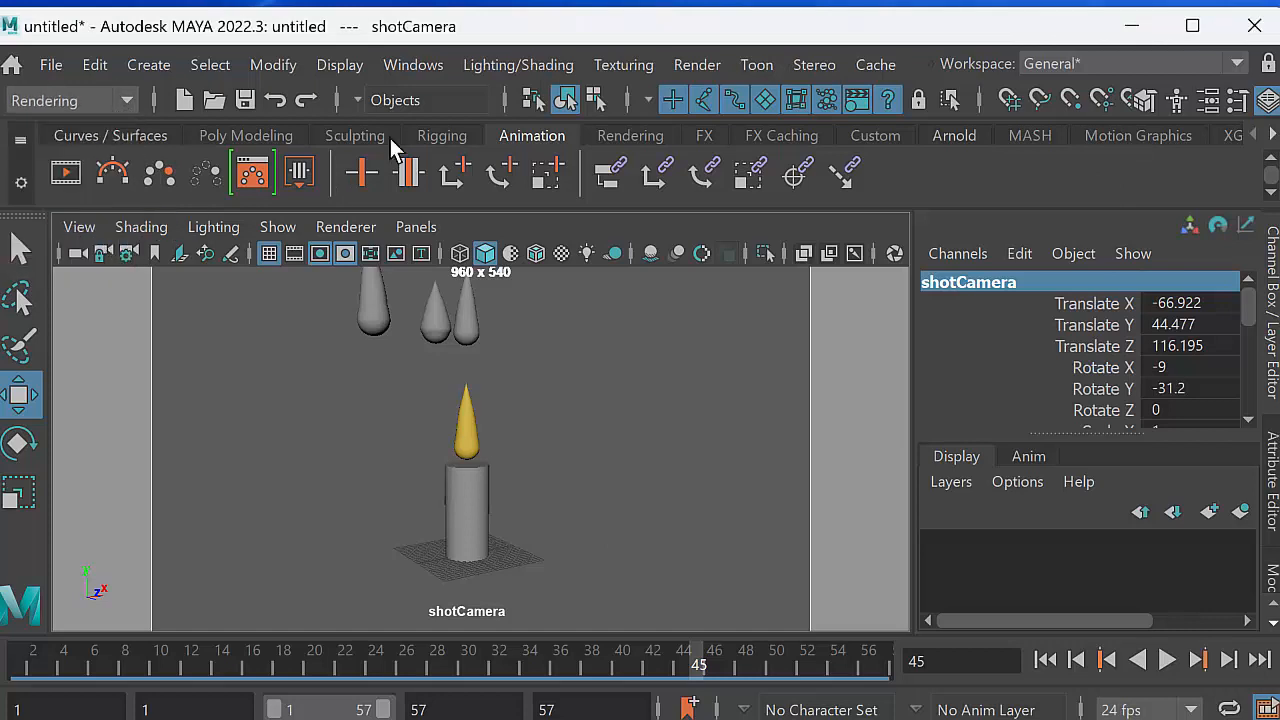
left_click(697, 65)
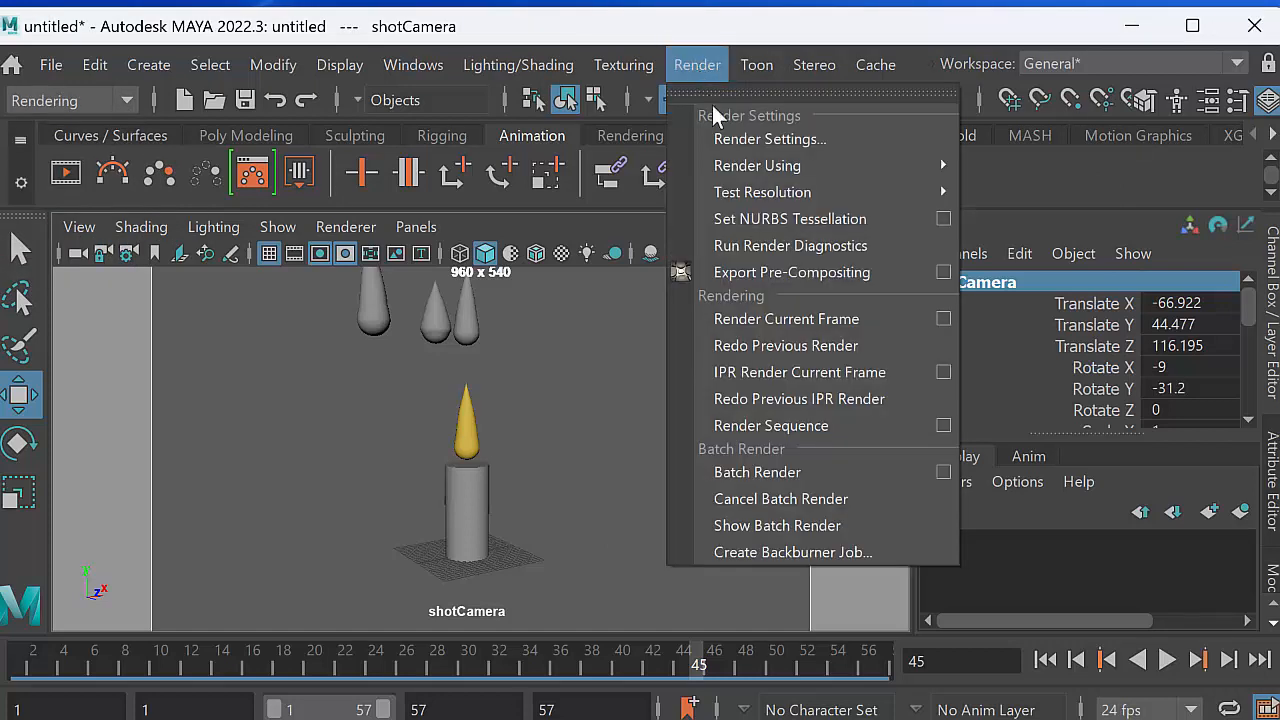
left_click(753, 140)
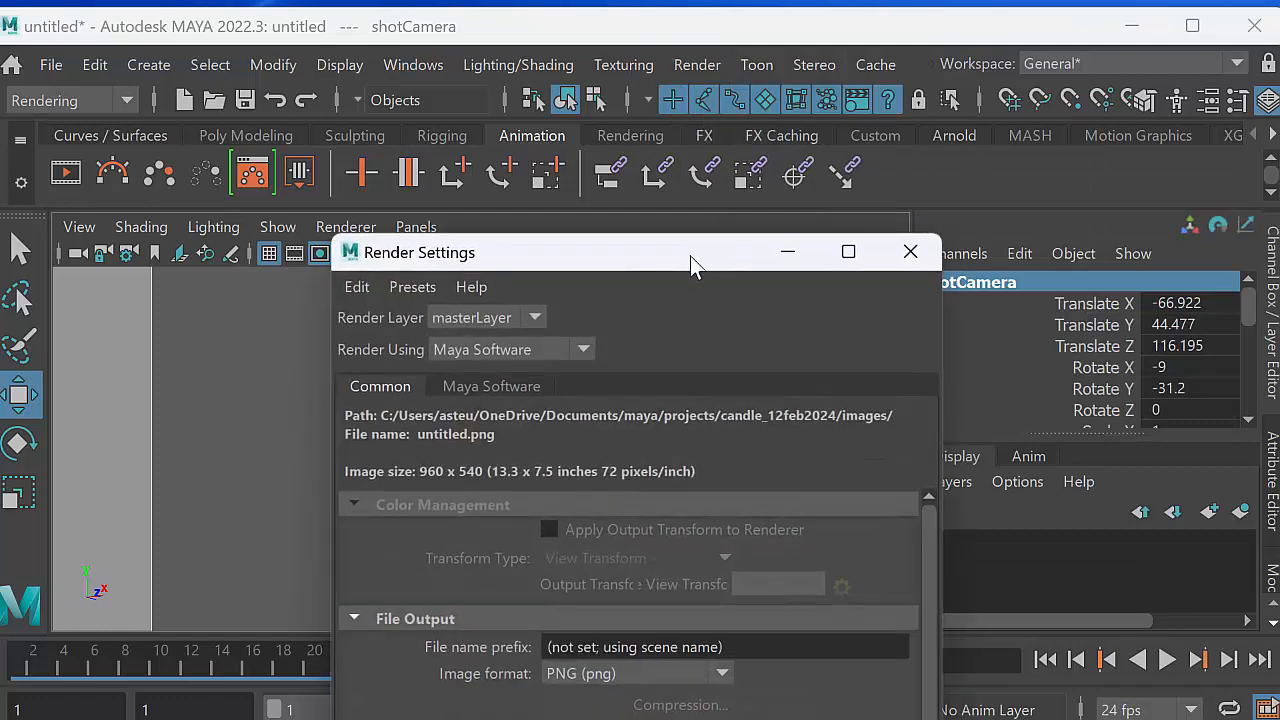
Set the render output to JPEG (jpg) images with the frame/animation extension name.#.ext
left_click_drag(696, 262, 738, 91)
left_click(678, 502)
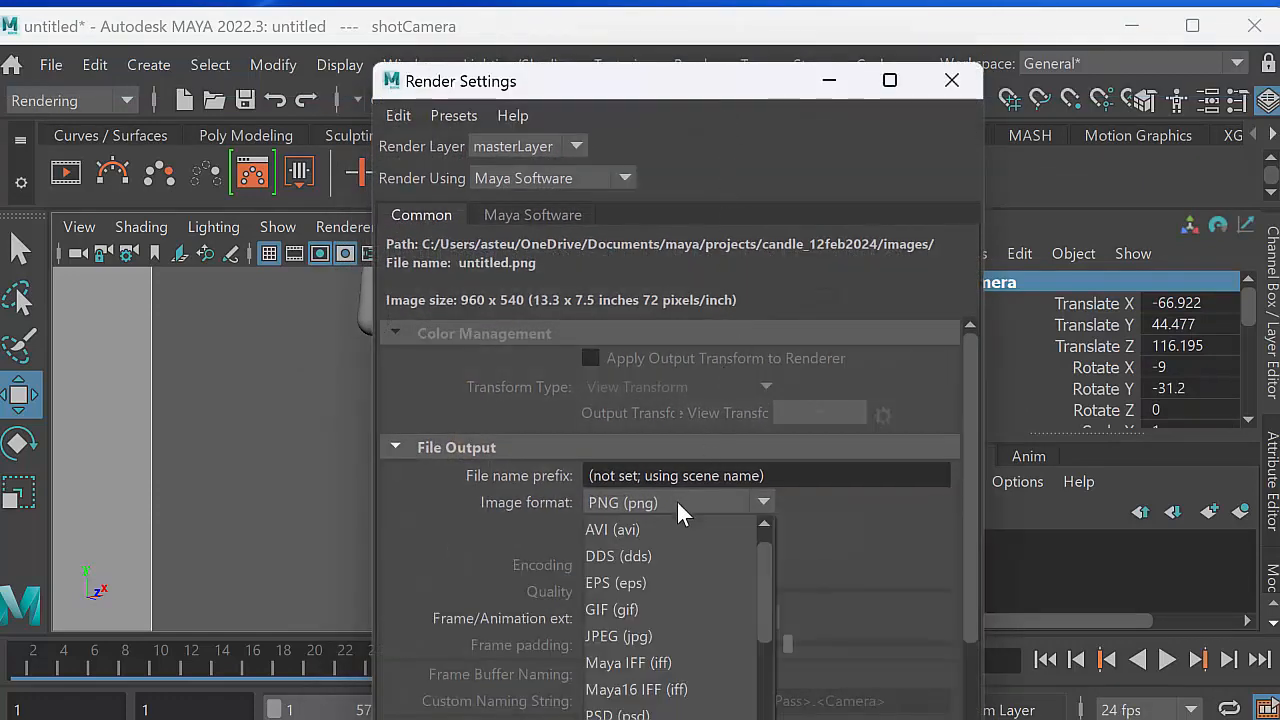
left_click(682, 638)
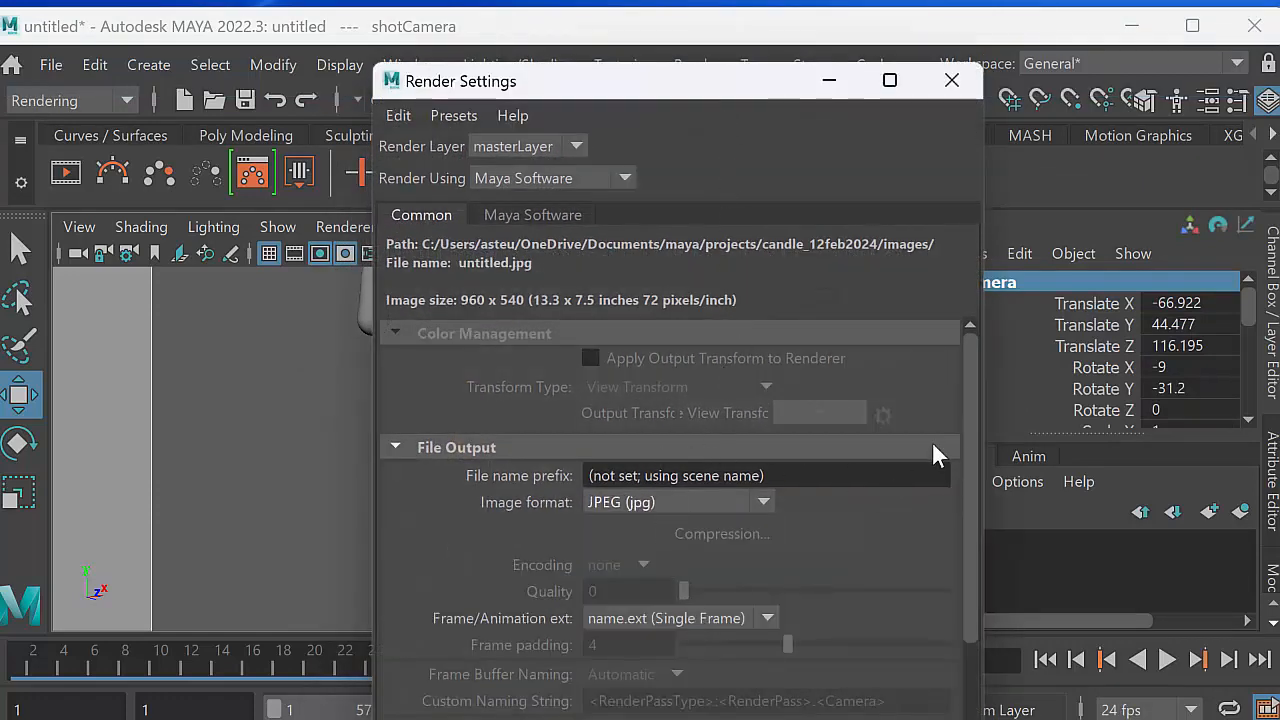
scroll(969, 462, "down", 4)
left_click(727, 478)
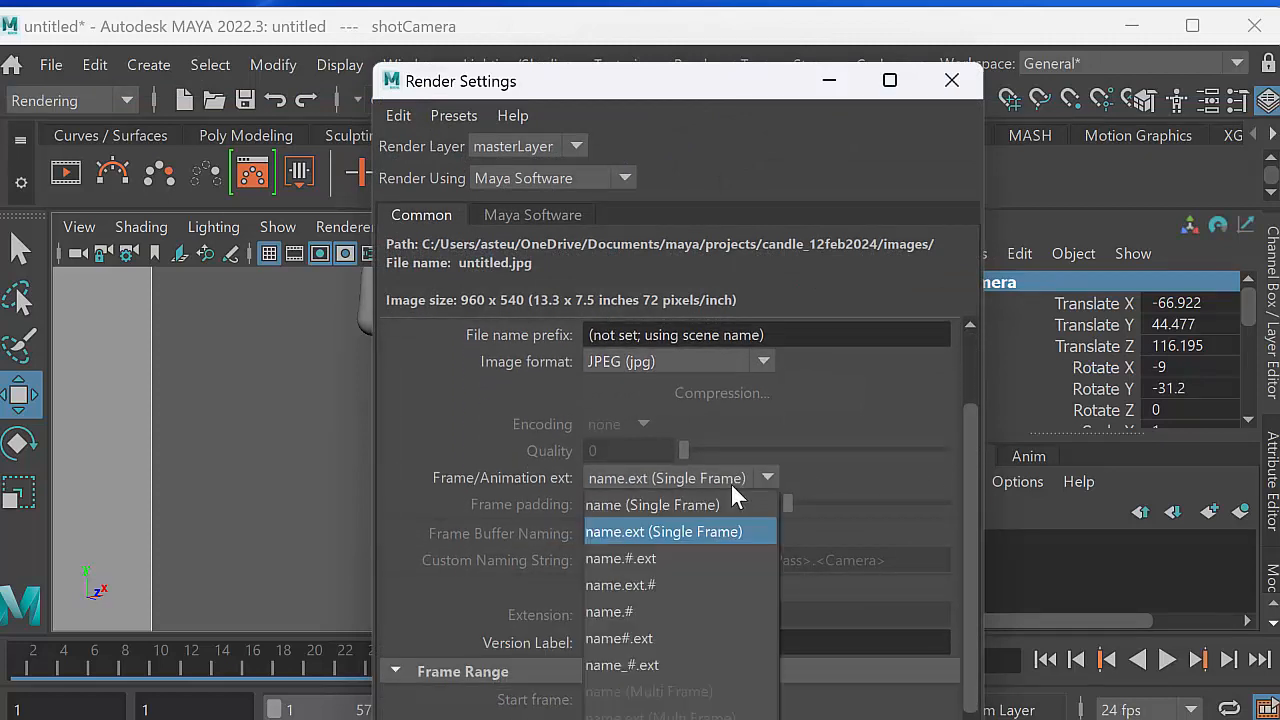
left_click(706, 560)
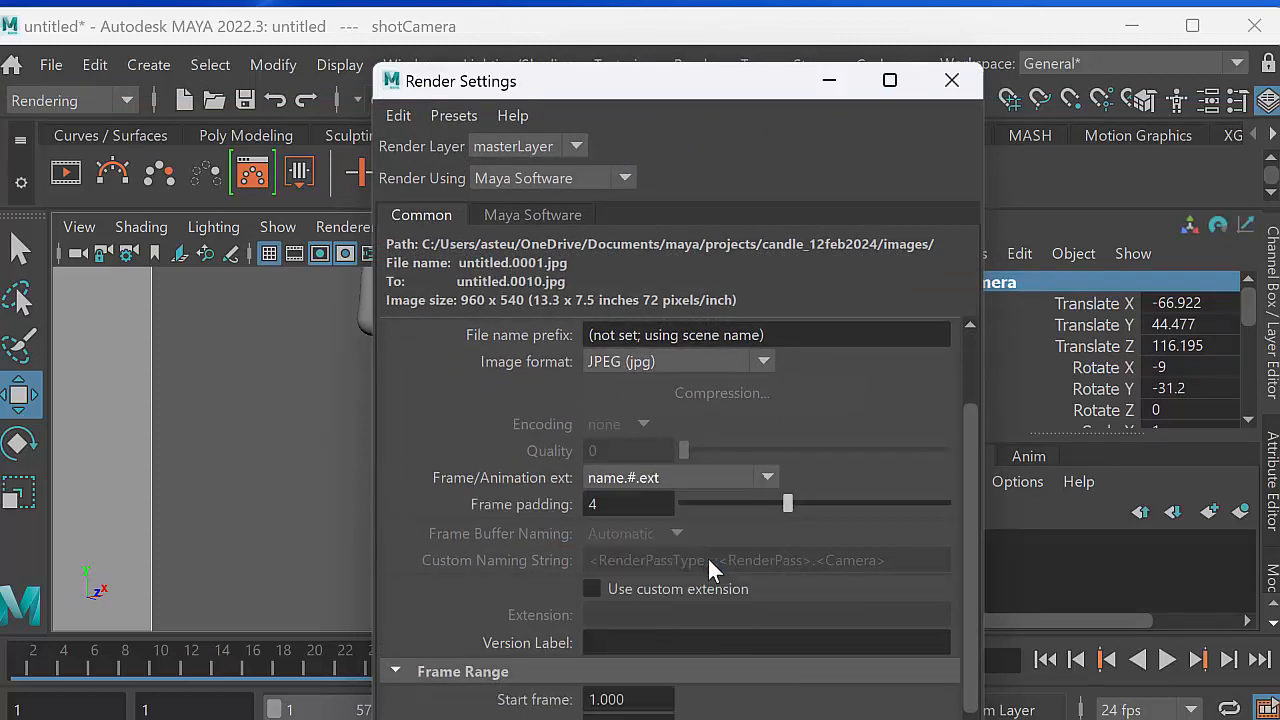
Set the render's end frame to 49 and choose shotCamera as the renderable camera
left_click_drag(964, 420, 967, 521)
left_click_drag(634, 517, 559, 523)
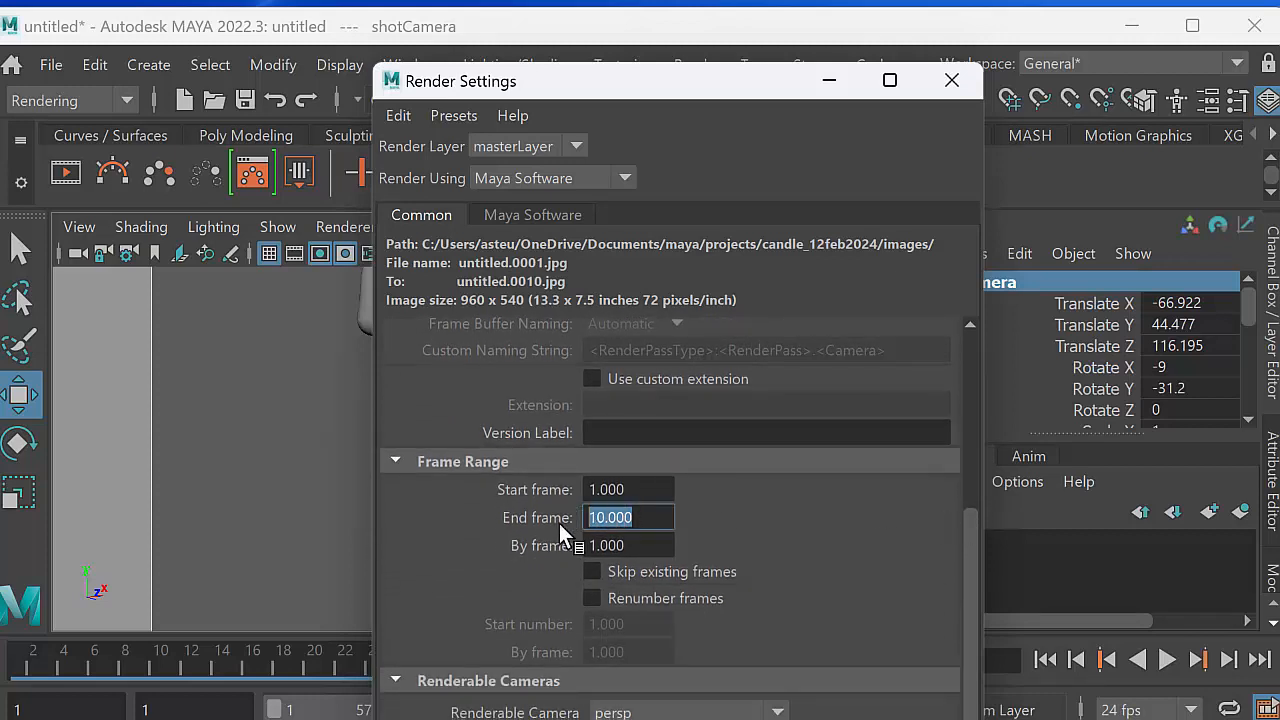
type("49")
key("Return")
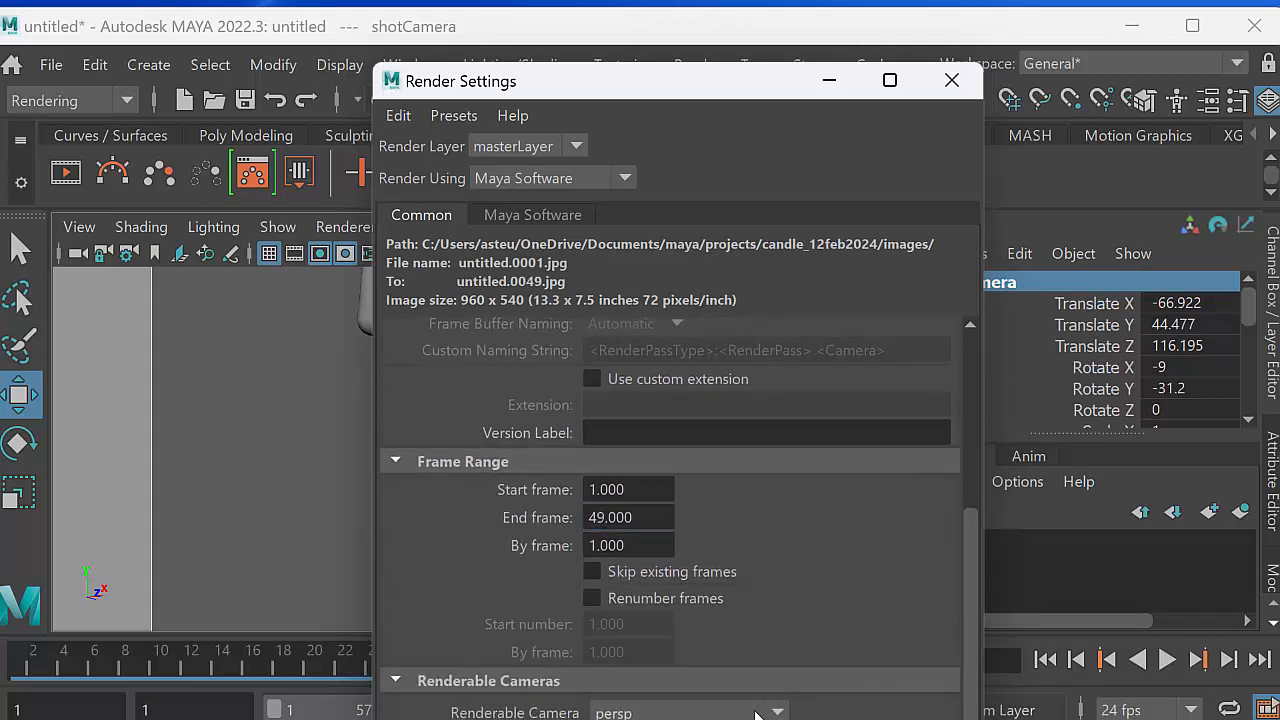
left_click(660, 719)
Apply the HD 720 image size preset to the render output and close the Render Settings
left_click_drag(969, 562, 972, 674)
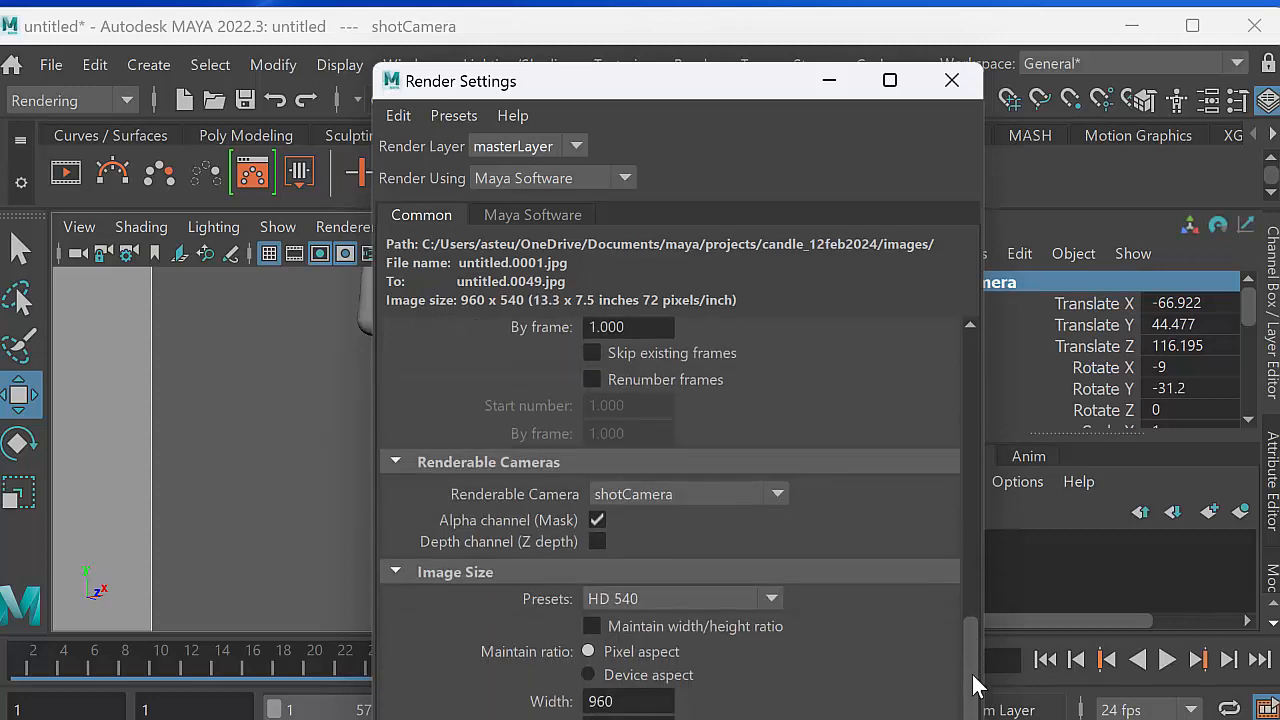
left_click(719, 599)
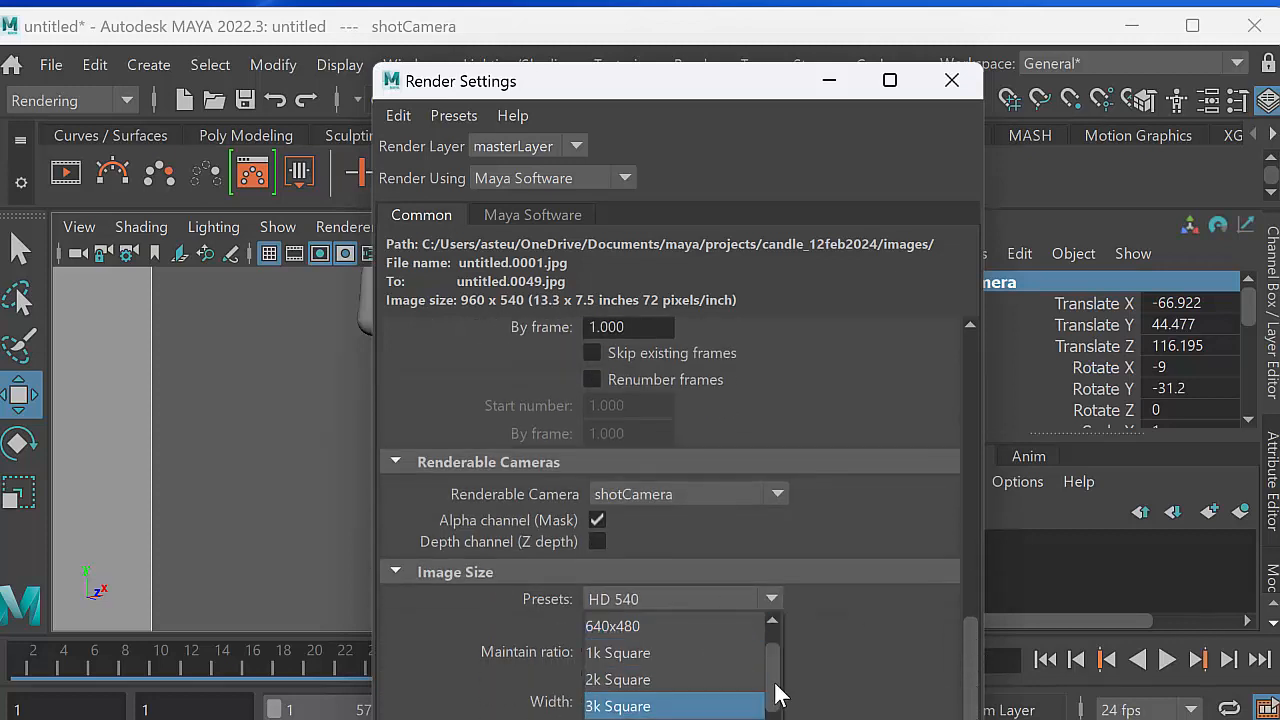
scroll(680, 690, "down", 4)
scroll(680, 680, "down", 1)
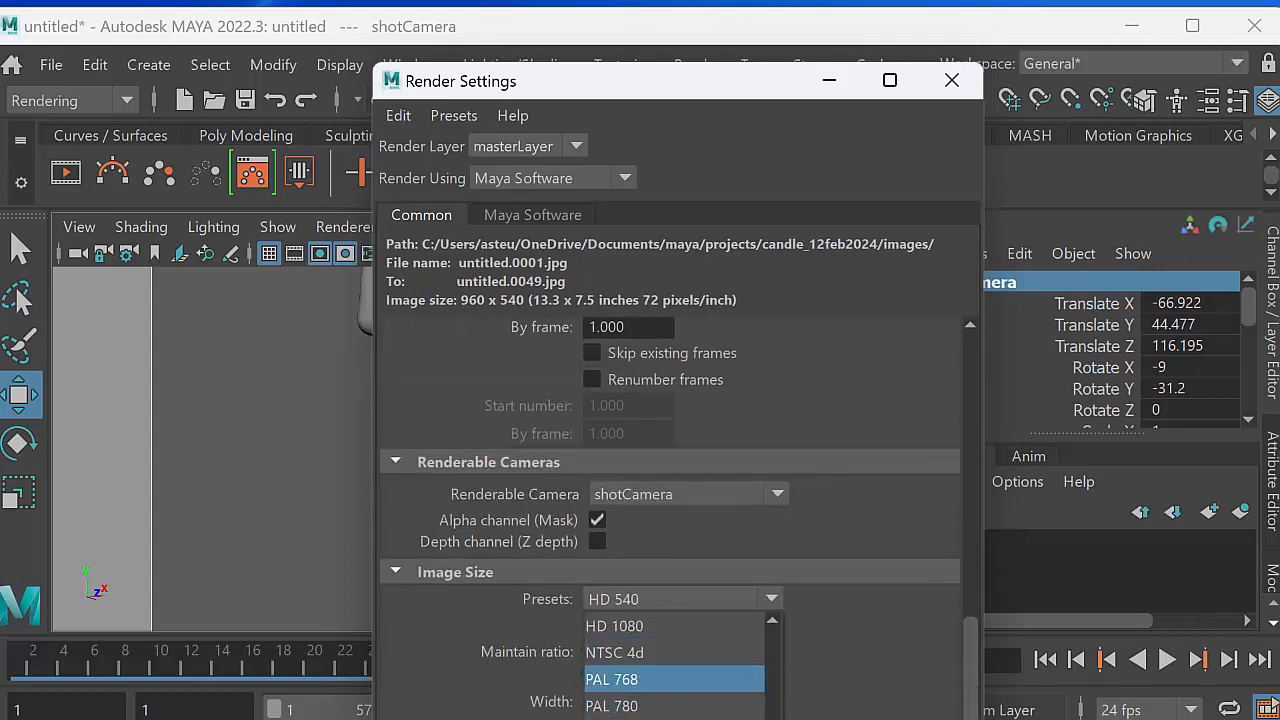
scroll(680, 690, "up", 2)
left_click(738, 681)
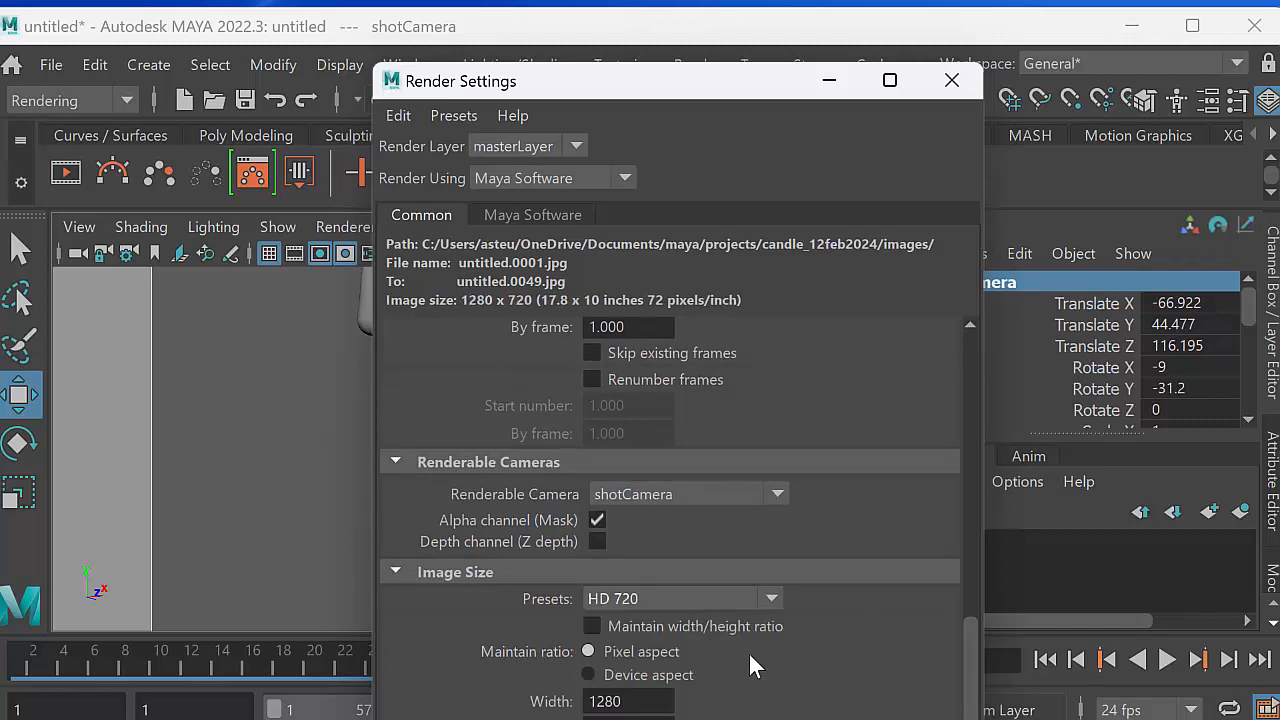
left_click(660, 718)
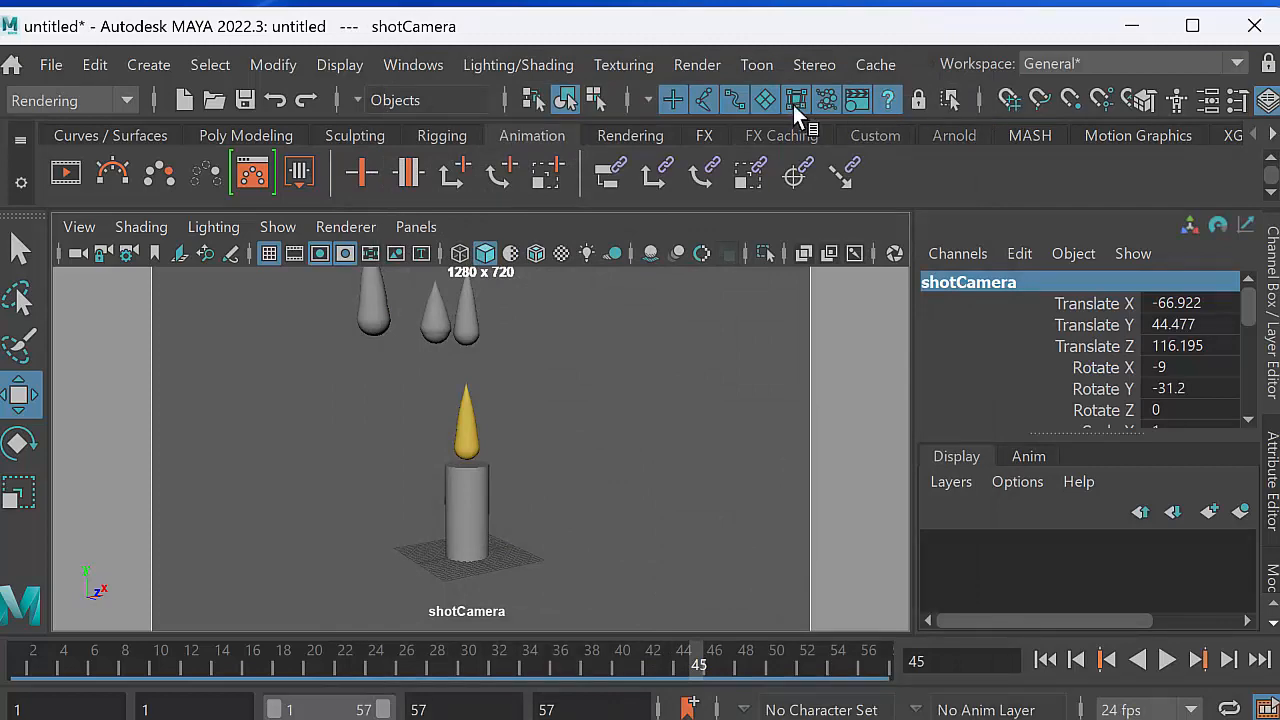
Review the frame range, renderable camera and image size in the Render Settings, and close the window
left_click(697, 65)
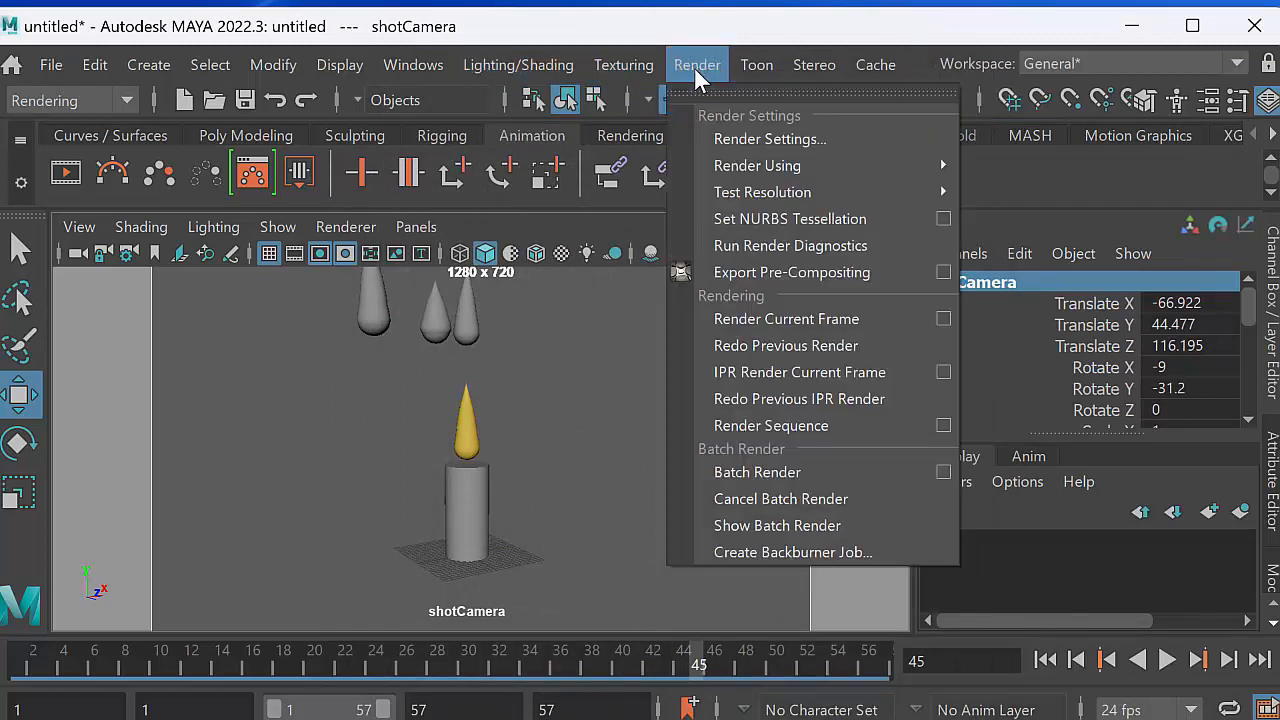
left_click(729, 142)
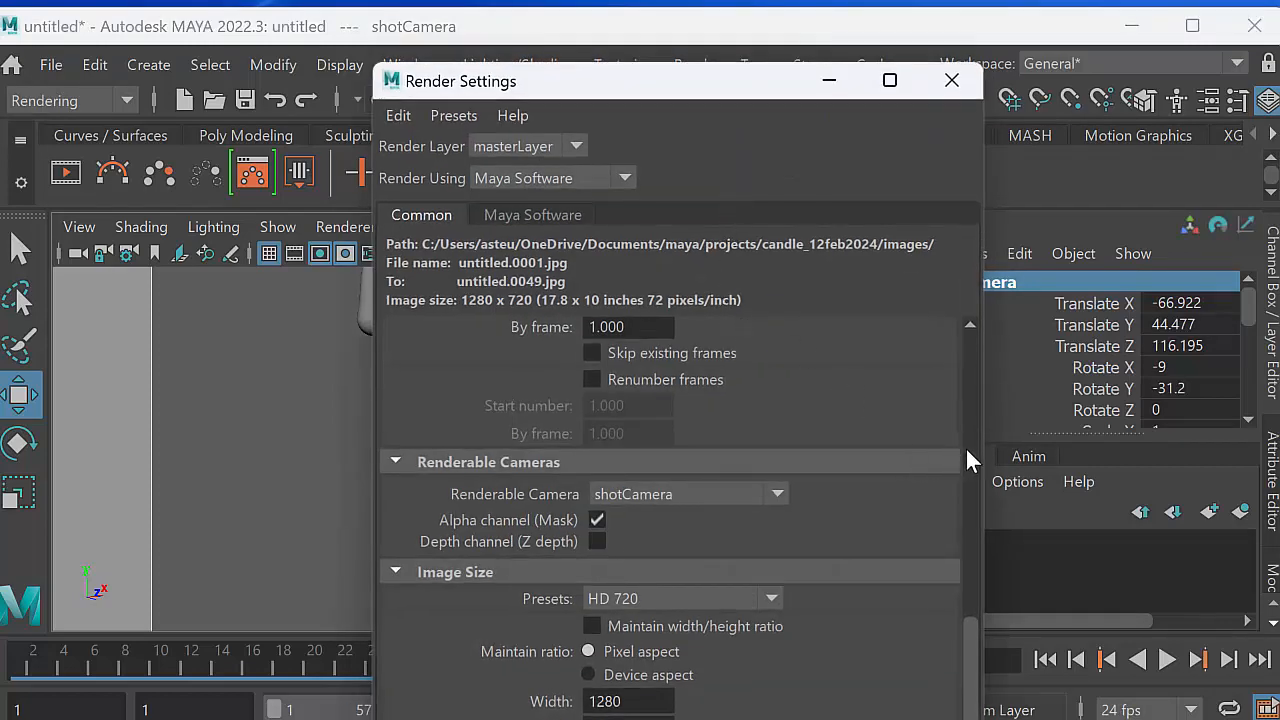
left_click(946, 80)
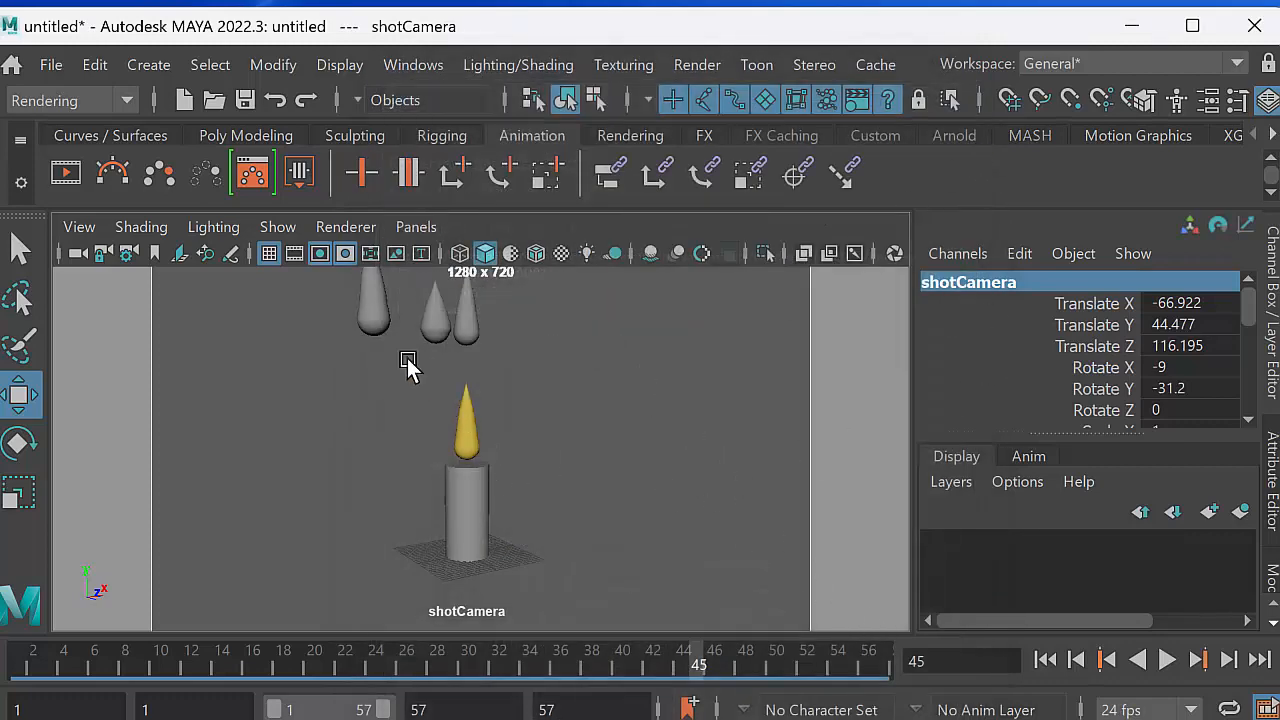
Raise the three target flame shapes out of the shot, to a Translate Y of about 101.9, working in the persp view
left_click_drag(295, 280, 512, 346)
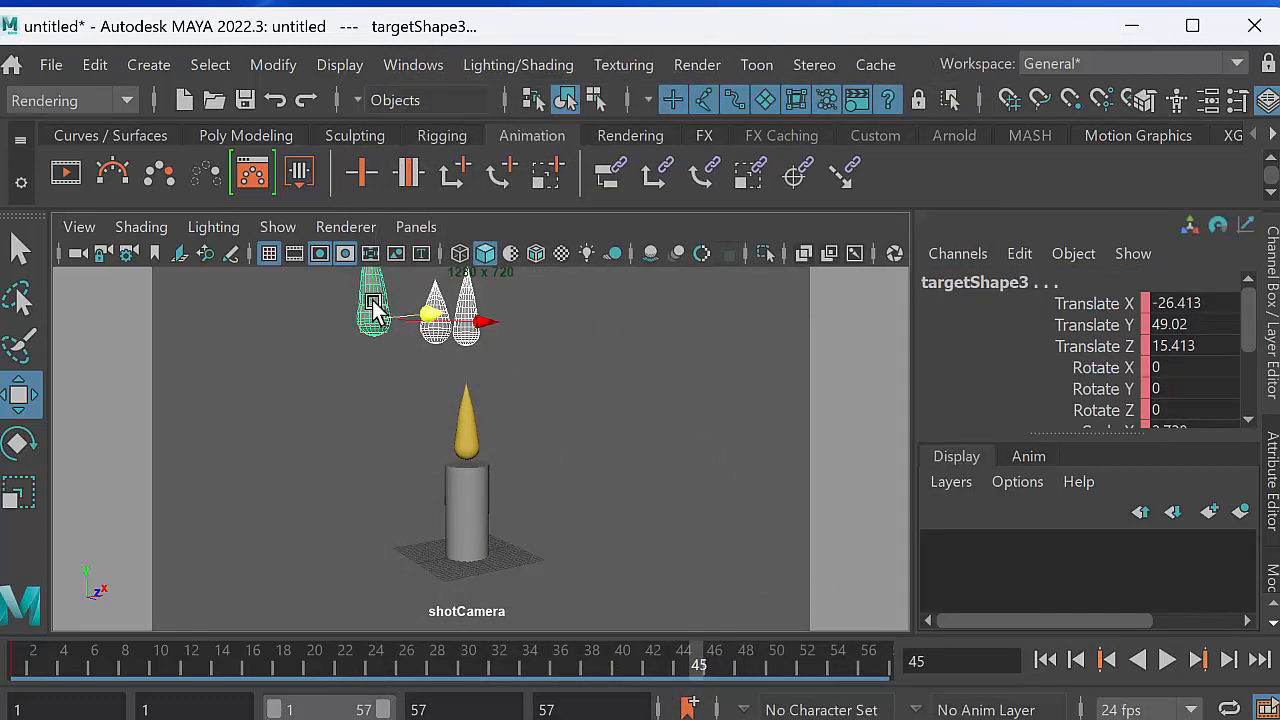
key("space")
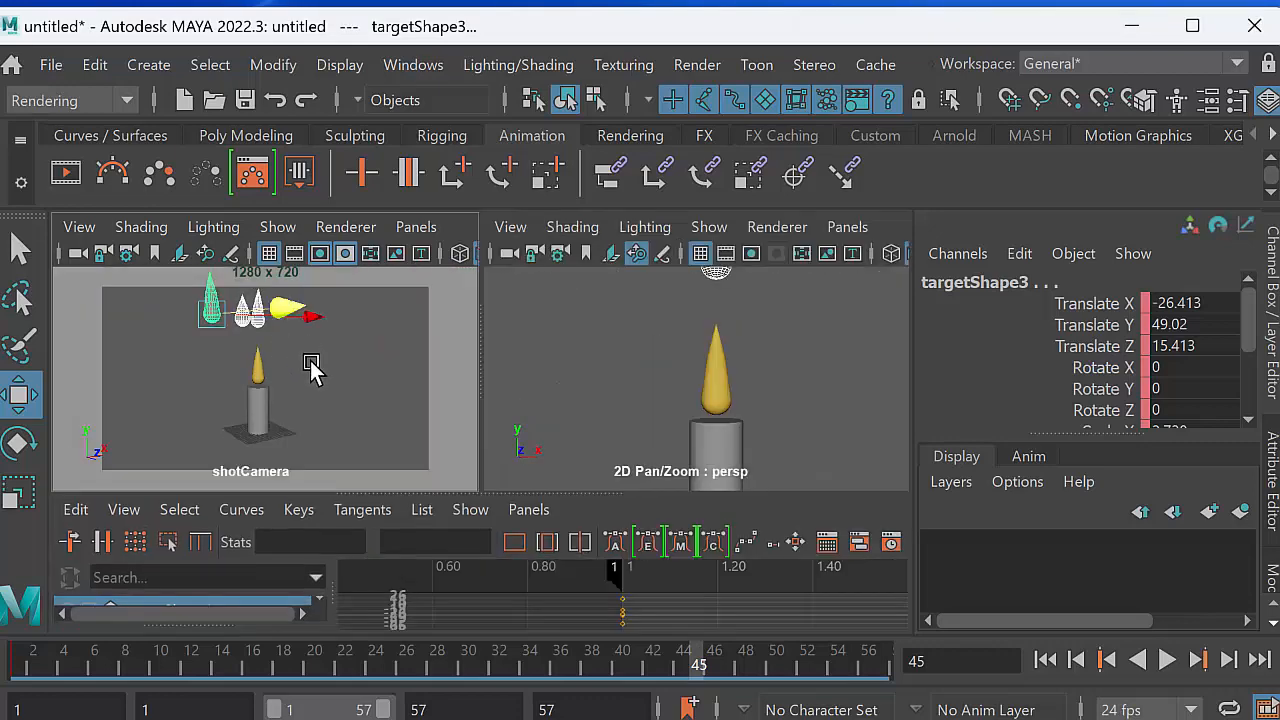
left_click(431, 230)
mouse_move(457, 256)
left_click(690, 252)
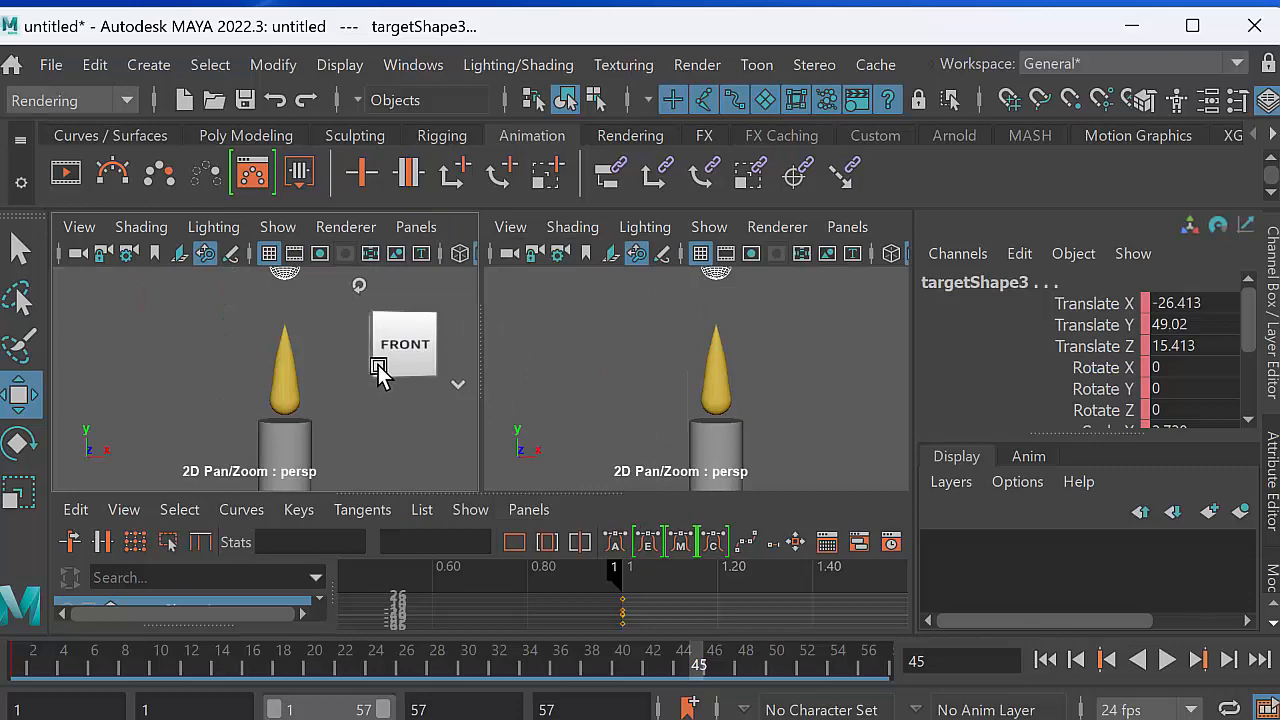
right_click_drag(379, 388, 172, 366, "alt")
left_click_drag(247, 275, 243, 200)
key("space")
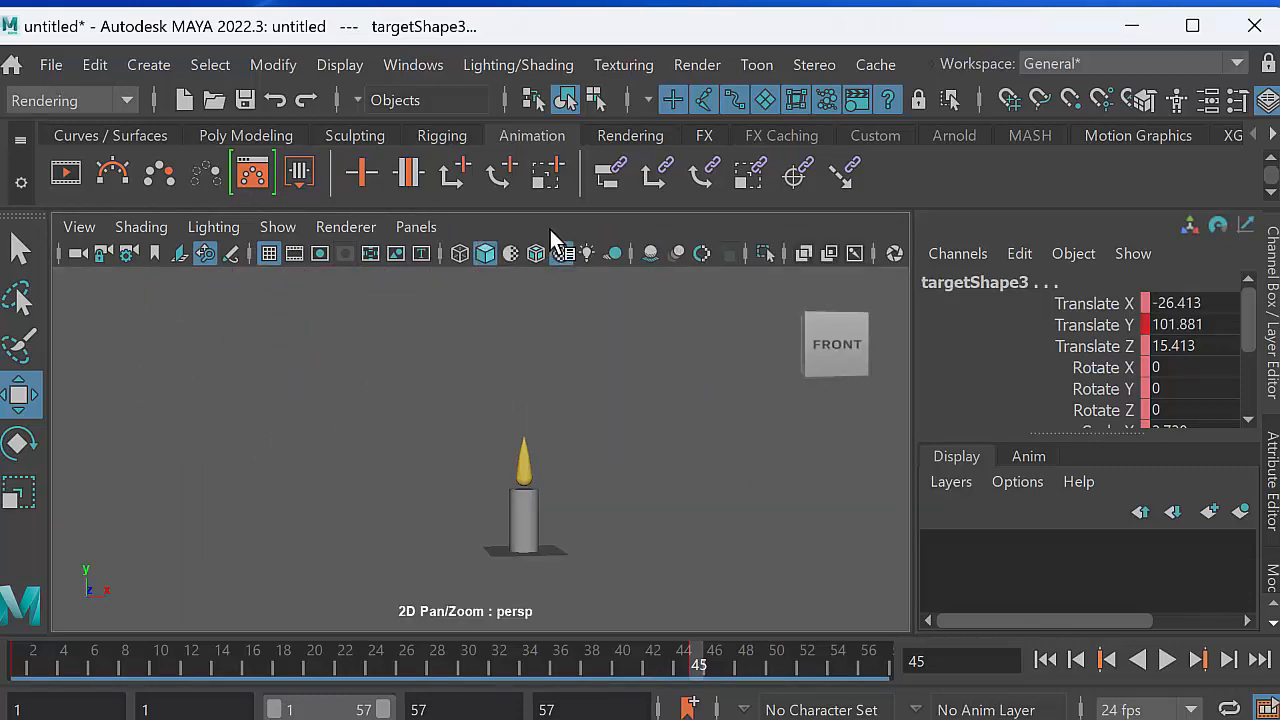
Look through shotCamera again and dolly it slightly closer to the candle
left_click(416, 227)
mouse_move(621, 252)
left_click(716, 281)
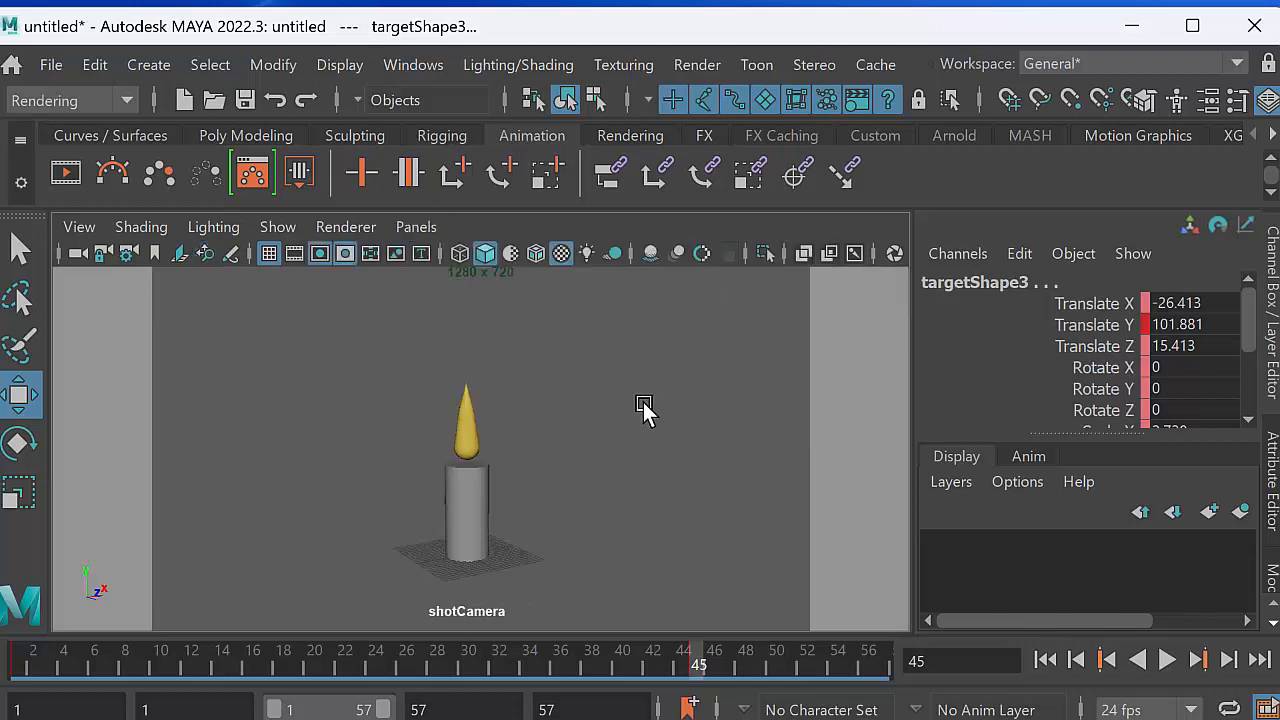
right_click_drag(503, 480, 535, 478, "alt")
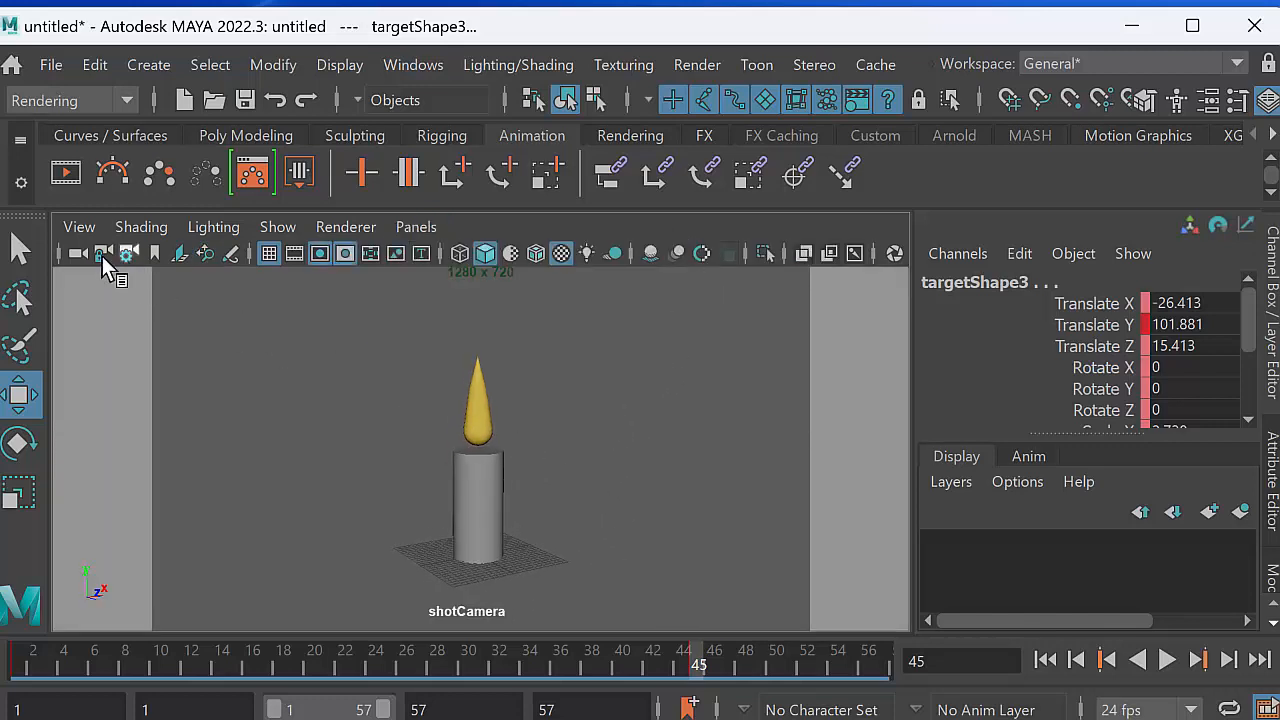
left_click(400, 66)
mouse_move(456, 362)
left_click(456, 391)
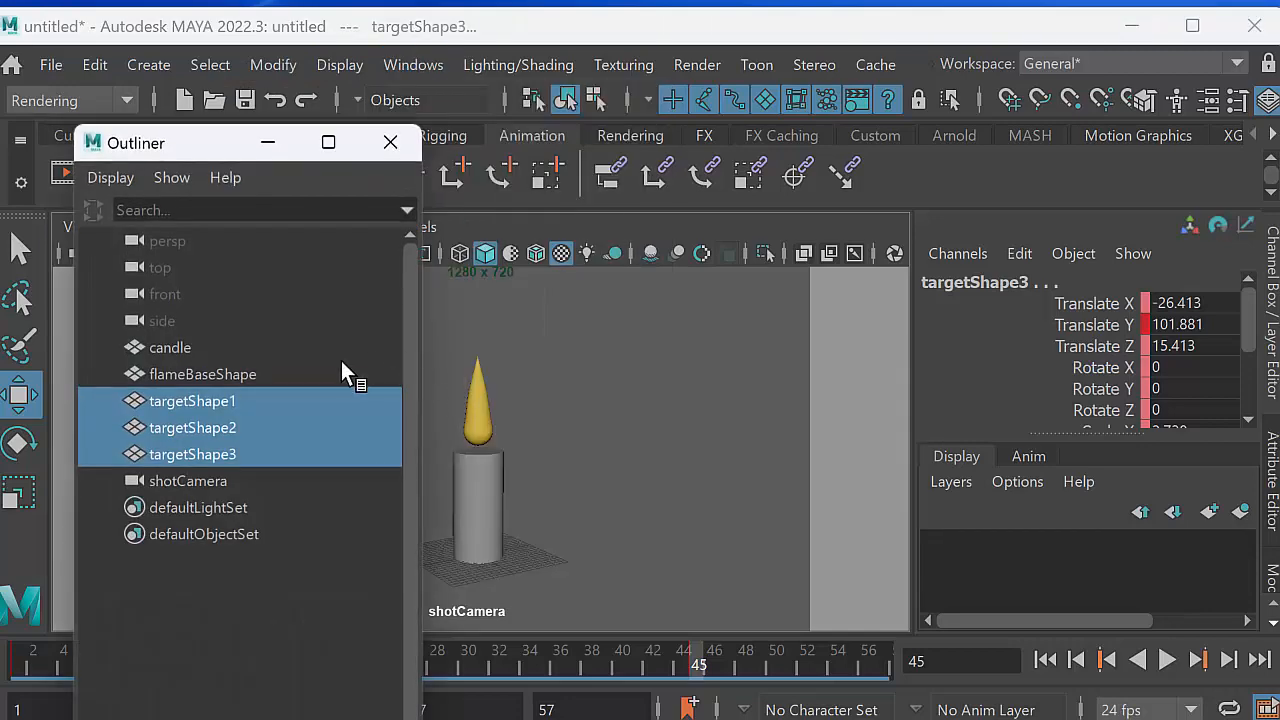
left_click(212, 350)
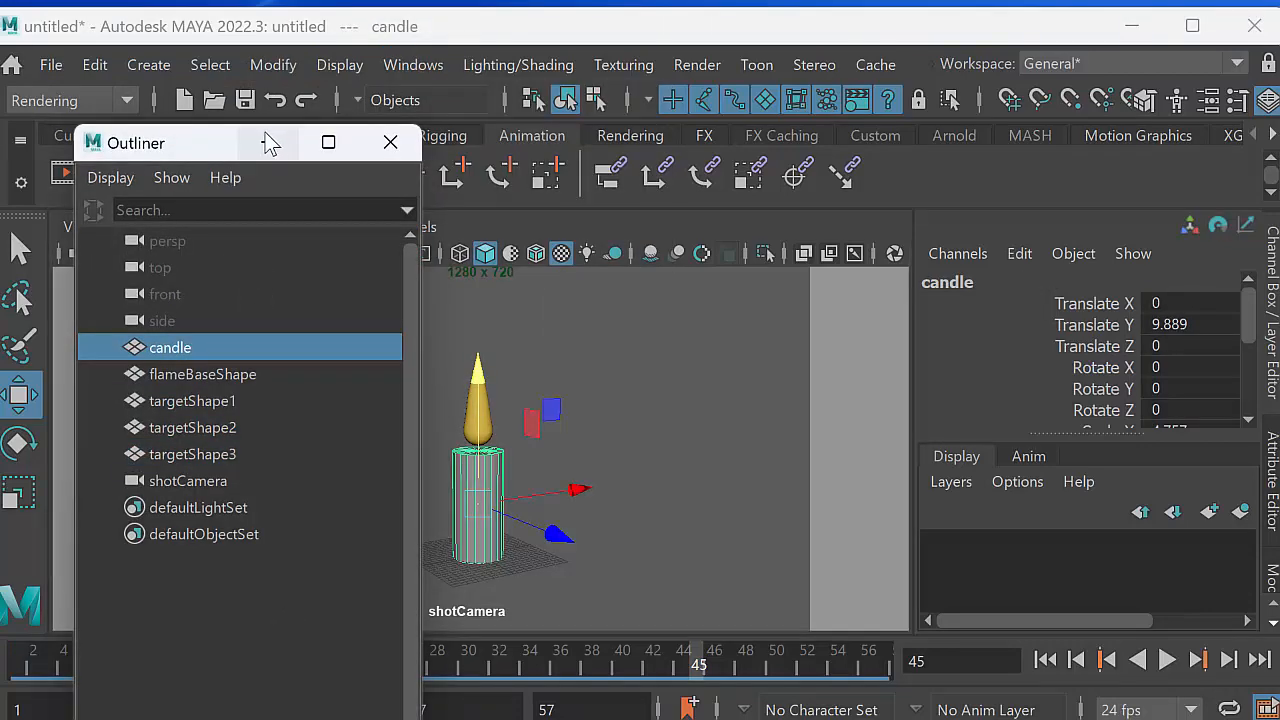
left_click(390, 142)
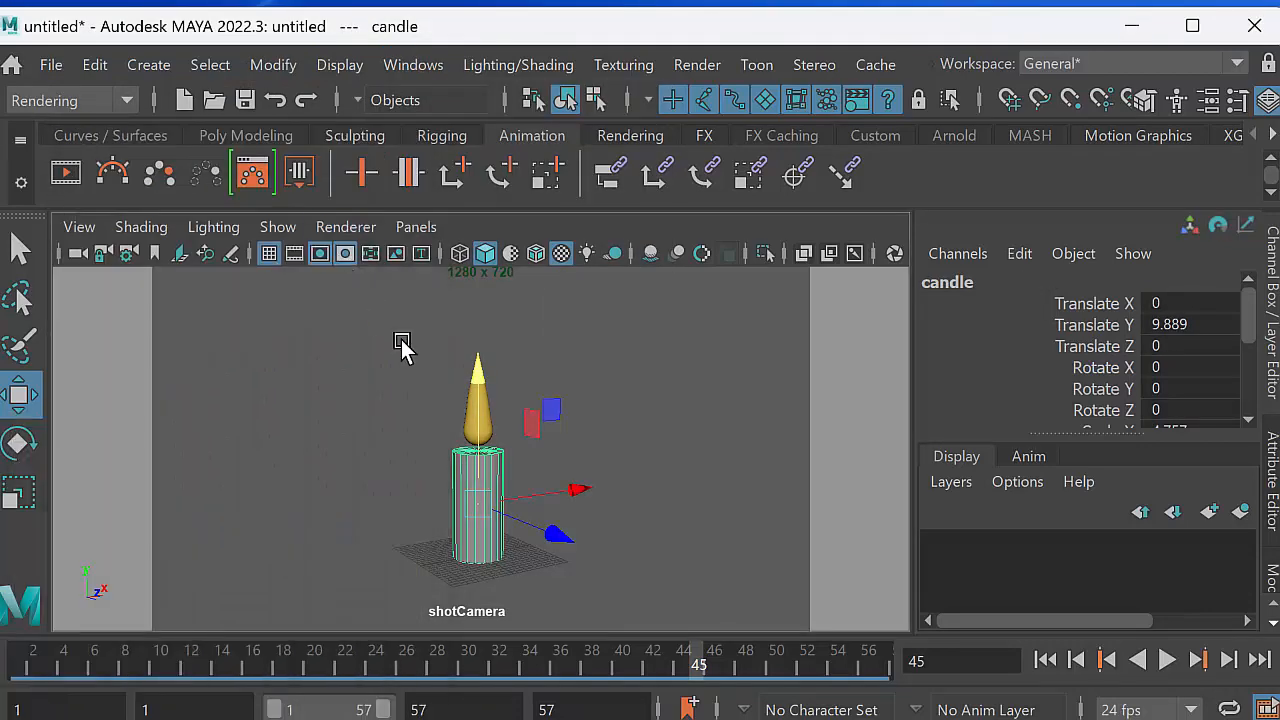
Select shotCamera in the Outliner and move it closer, to about -43.2, 34.8, 79.1, so the candle fills more of the frame
left_click(396, 66)
left_click(449, 391)
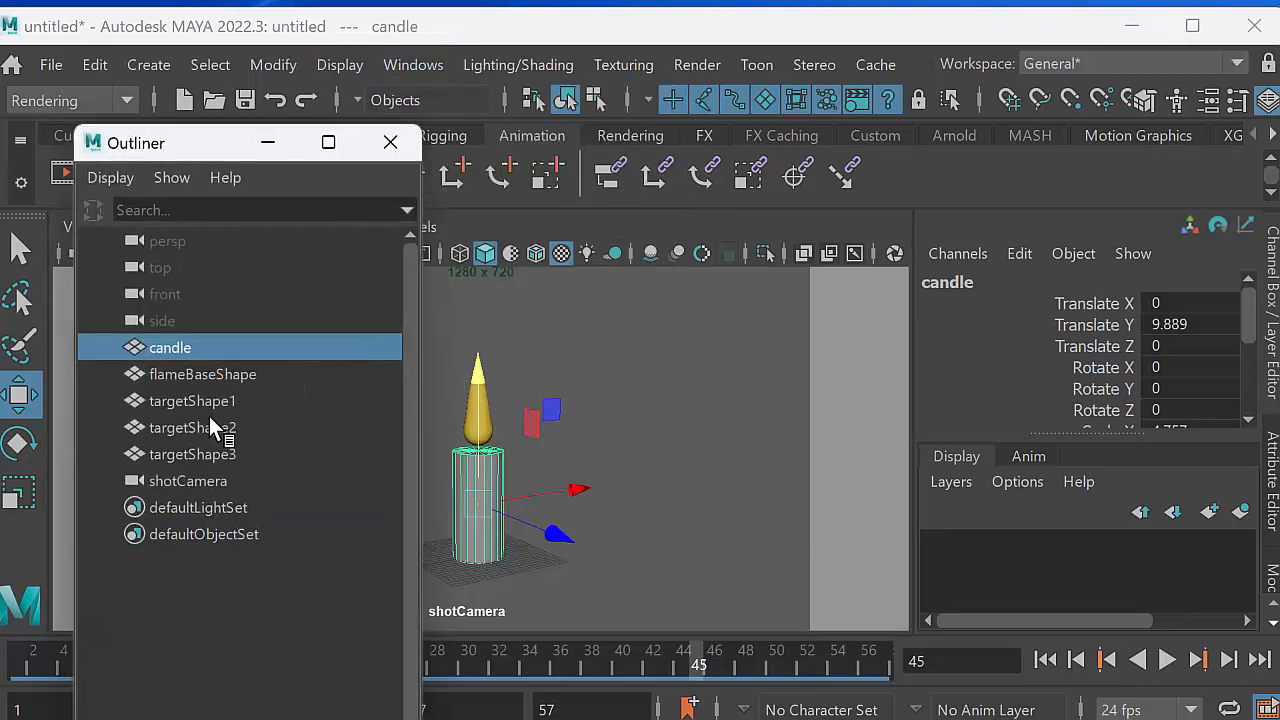
left_click(231, 474)
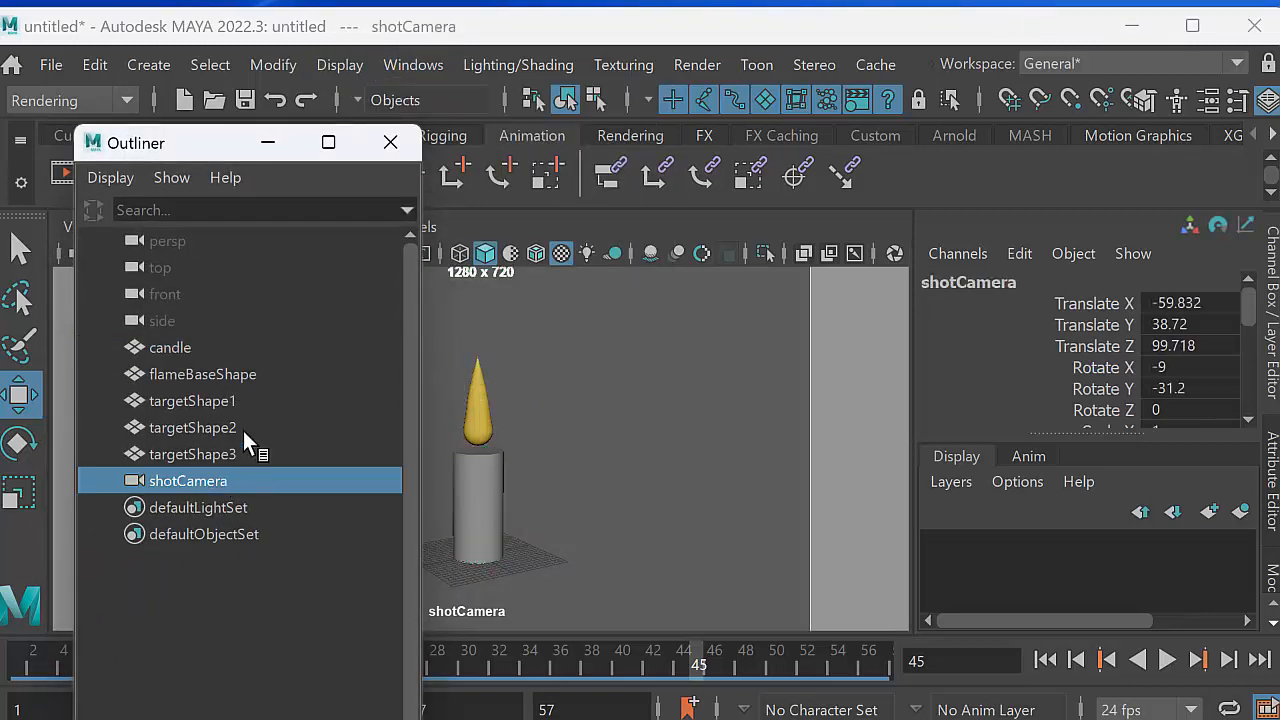
left_click(285, 141)
scroll(495, 462, "up", 3)
scroll(505, 505, "up", 4)
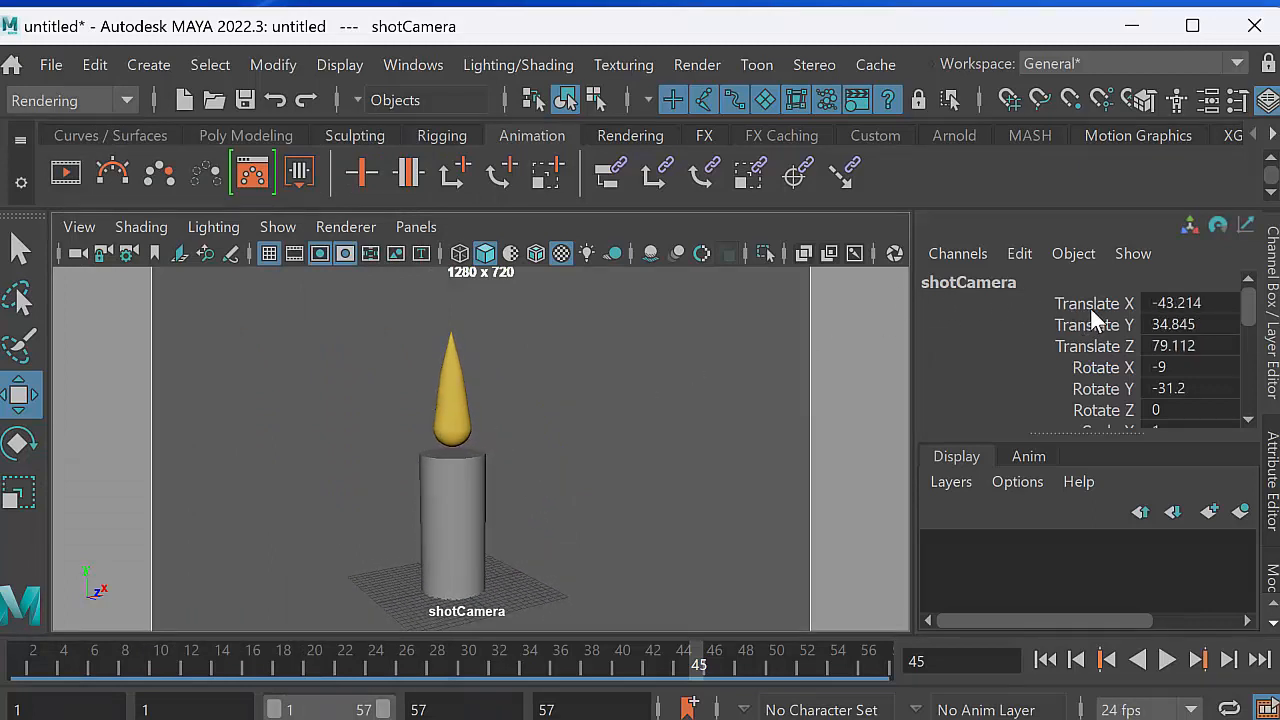
Lock shotCamera's Translate and Rotate X, Y and Z channels
left_click_drag(1091, 310, 1100, 406)
right_click(1077, 356)
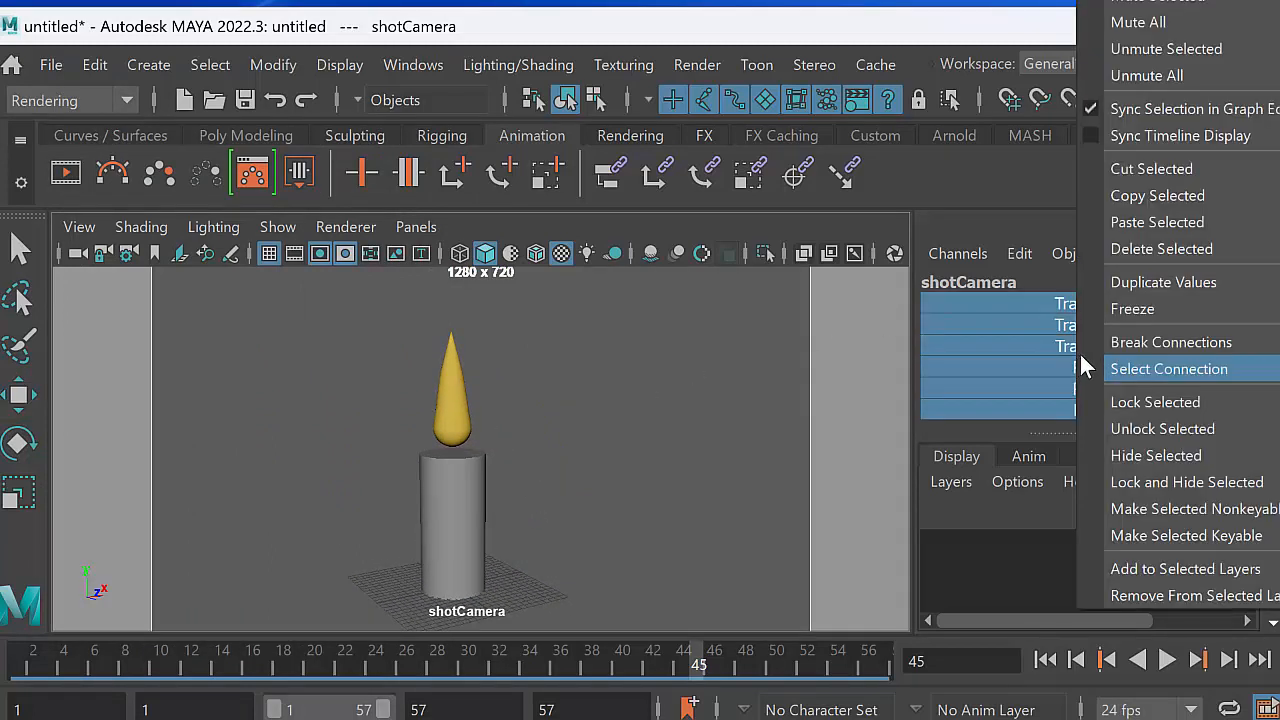
left_click(1119, 398)
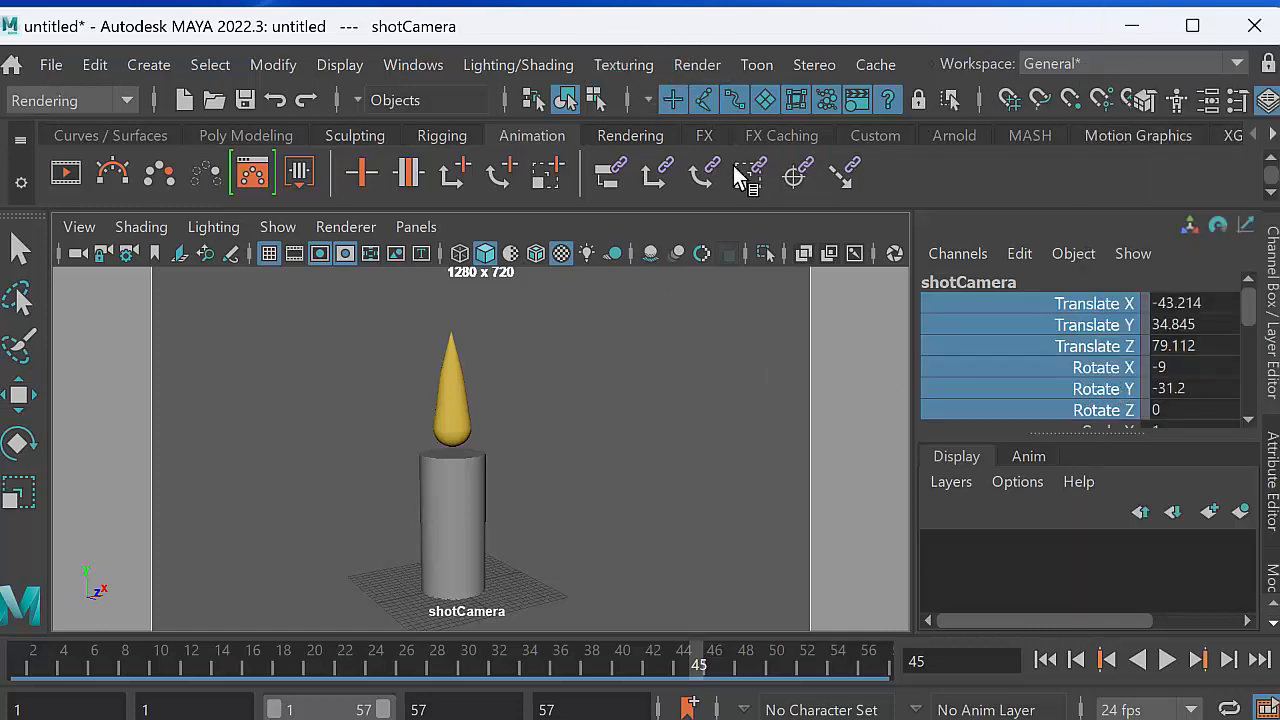
Move the Maya window to reach the render controls and test-render the current frame through shotCamera
left_click_drag(1063, 28, 841, 41)
left_click_drag(1080, 321, 1279, 318)
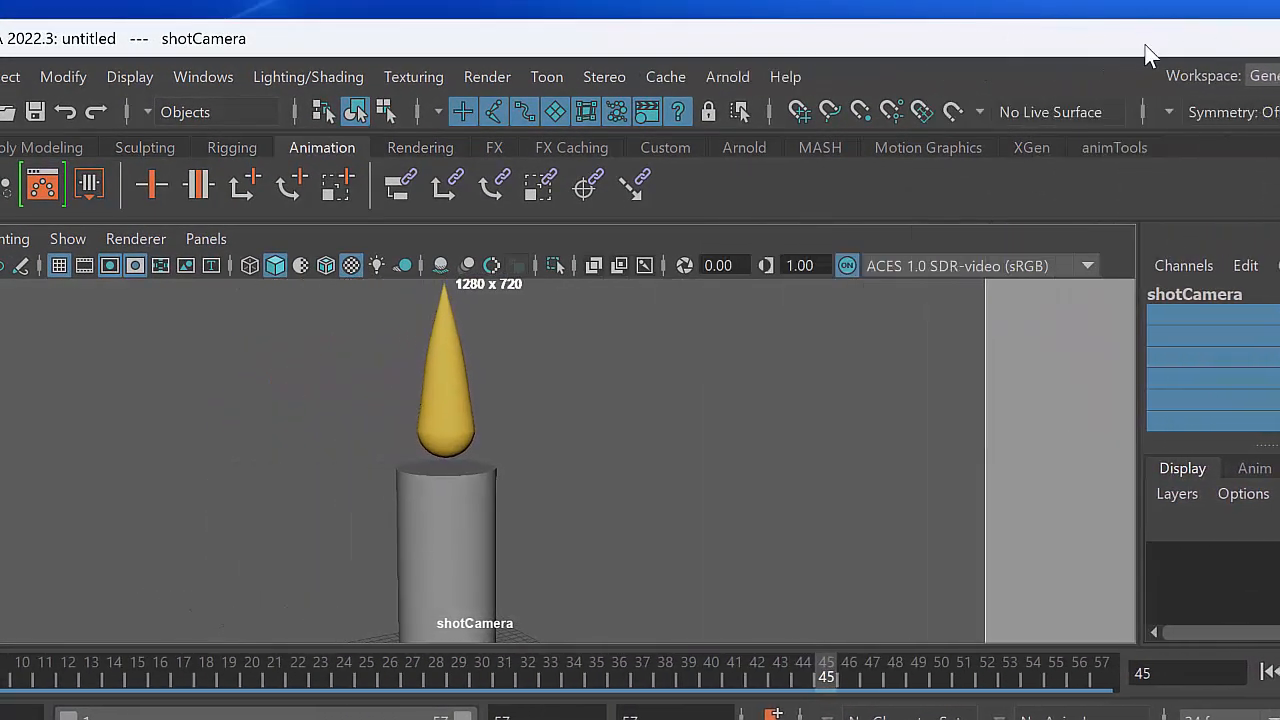
left_click_drag(1151, 51, 871, 57)
left_click_drag(1226, 337, 1279, 335)
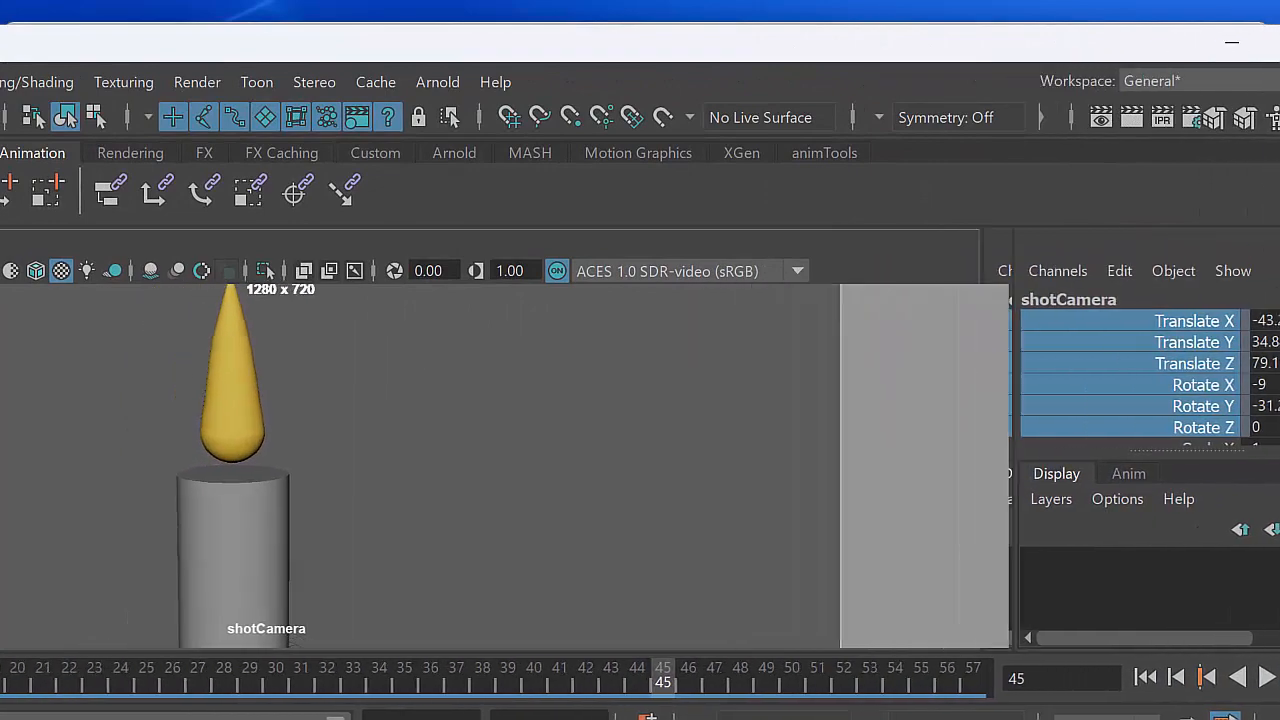
left_click(1124, 119)
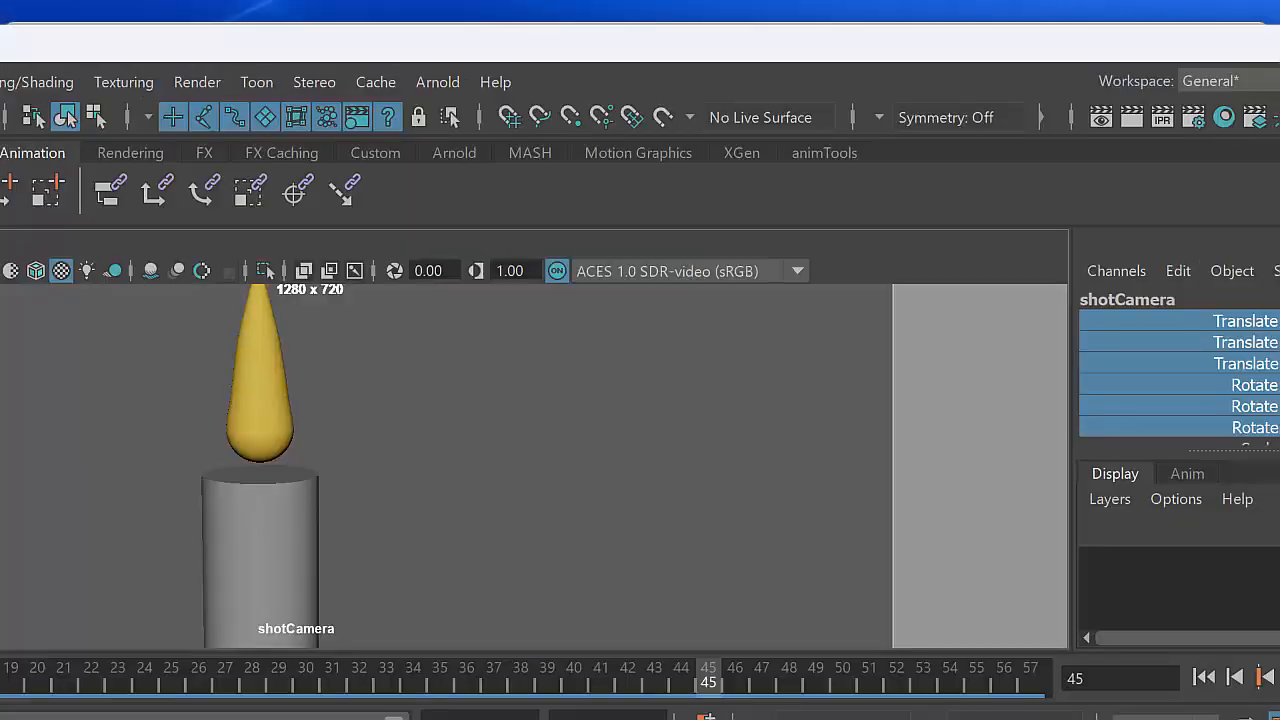
Select the flame and show its lambert2 material in the Attribute Editor
key("ctrl+a")
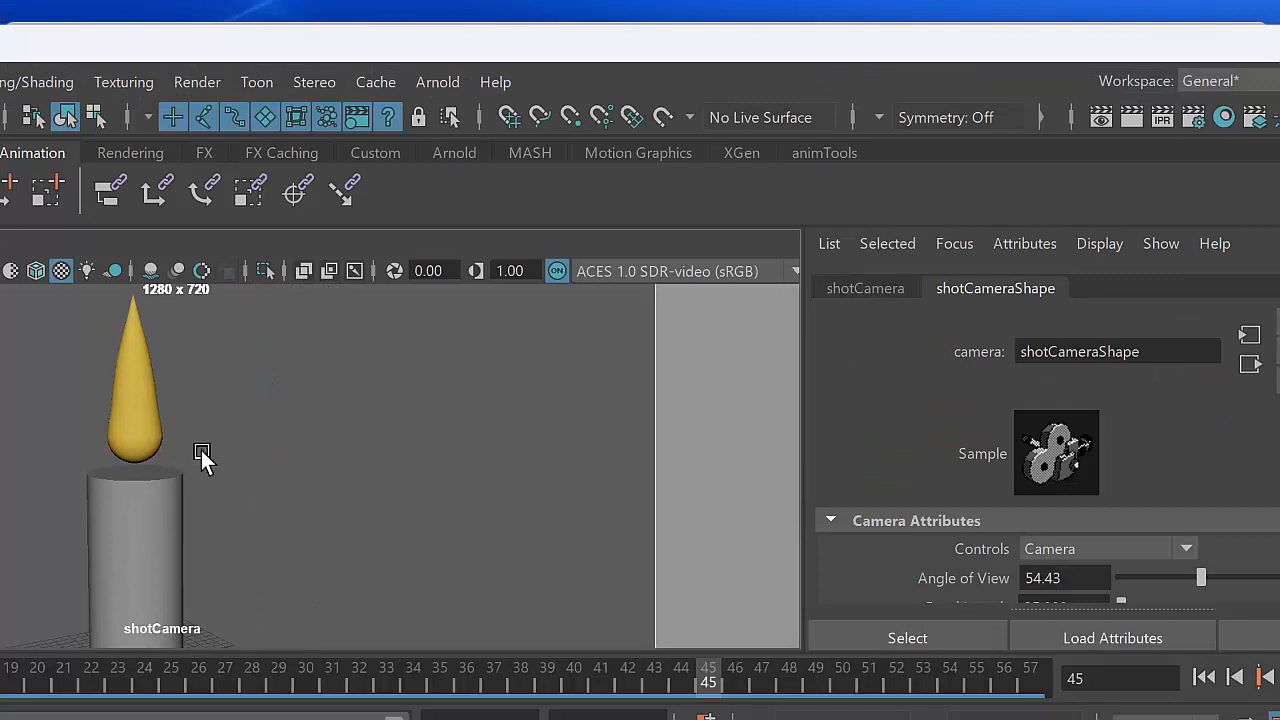
left_click(140, 418)
scroll(1040, 500, "down", 5)
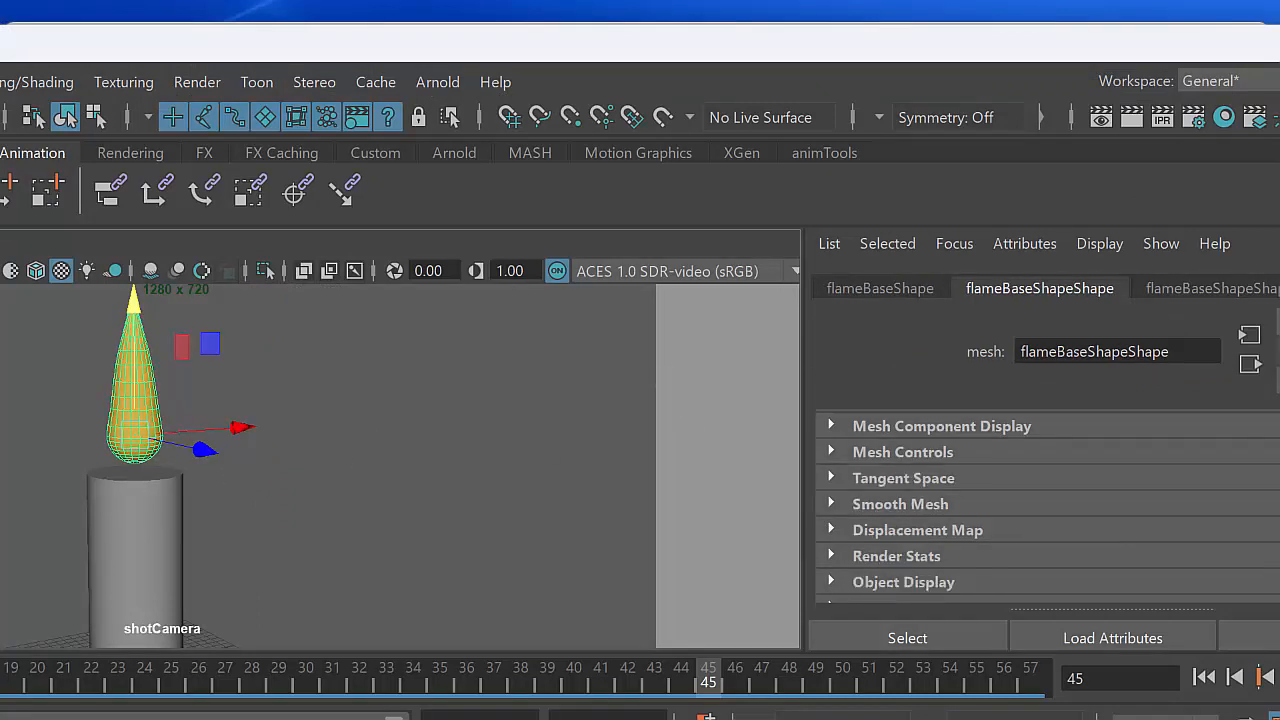
scroll(1040, 500, "up", 5)
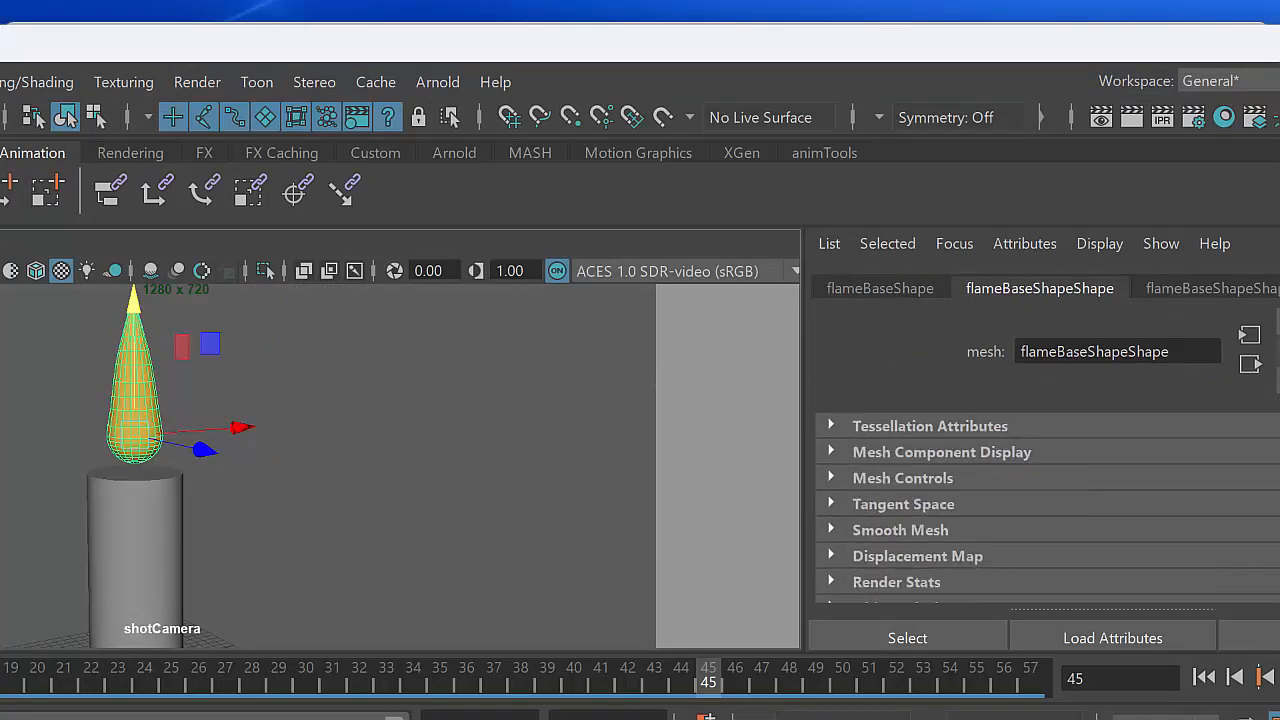
left_click(1279, 288)
left_click(1279, 288)
left_click(1279, 288)
left_click(1279, 288)
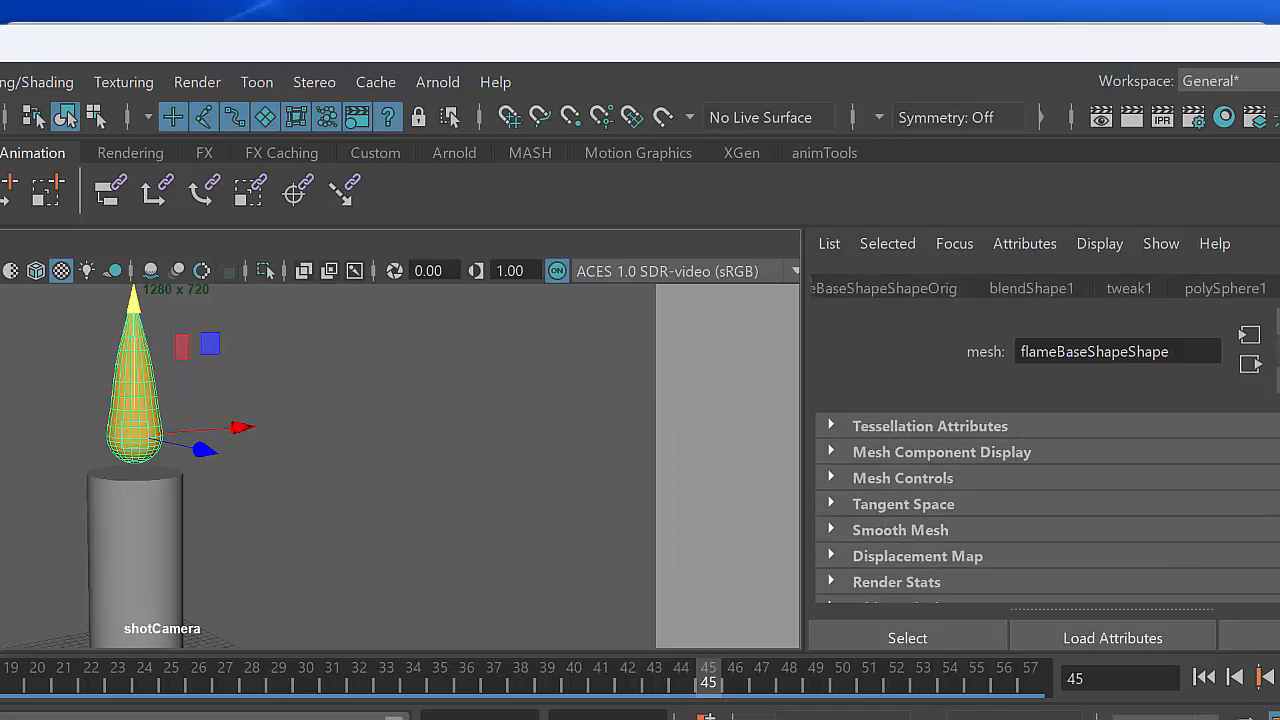
left_click(1279, 288)
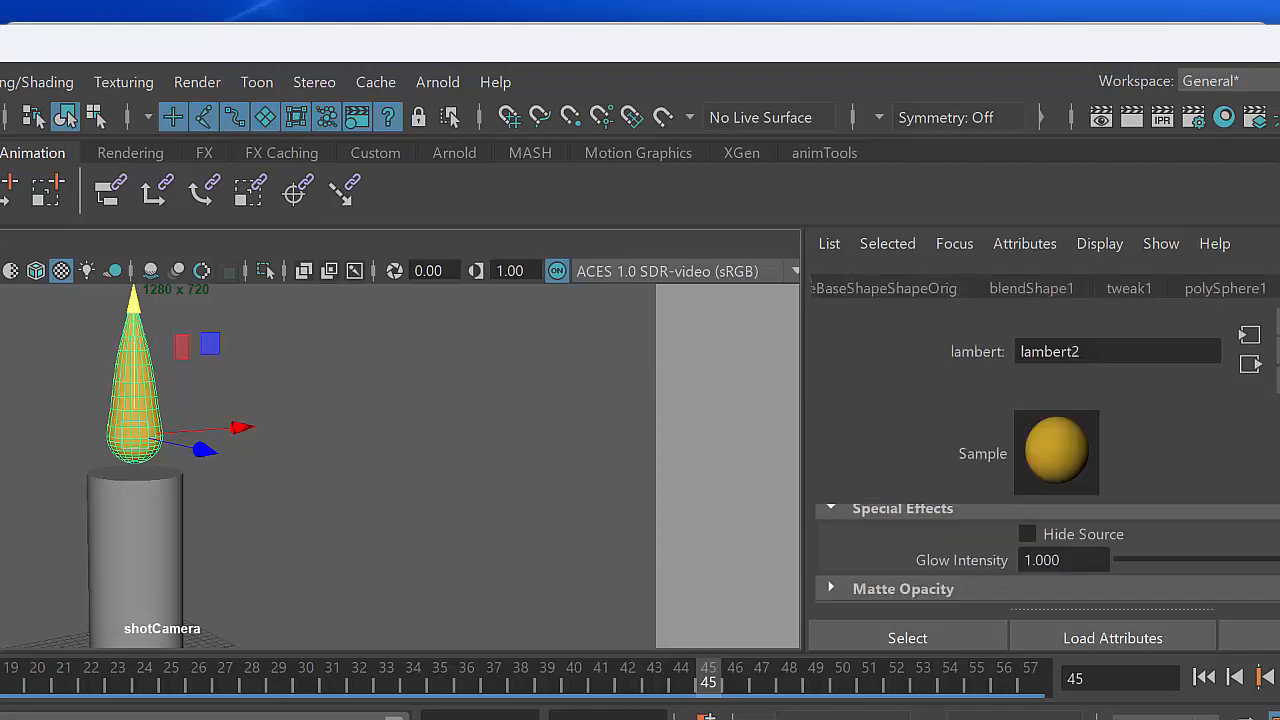
Set the flame material's Glow Intensity to 0.6 under Special Effects
scroll(1046, 553, "down", 5)
scroll(1046, 553, "up", 5)
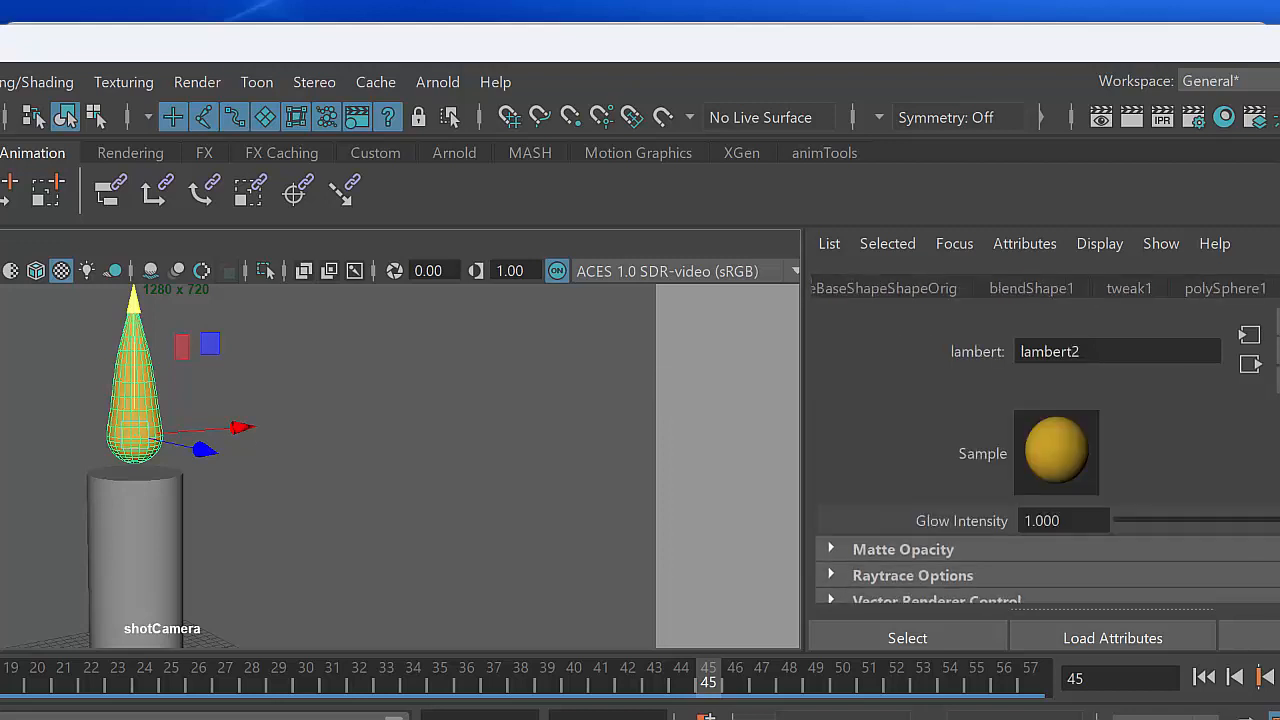
left_click_drag(1090, 579, 1026, 579)
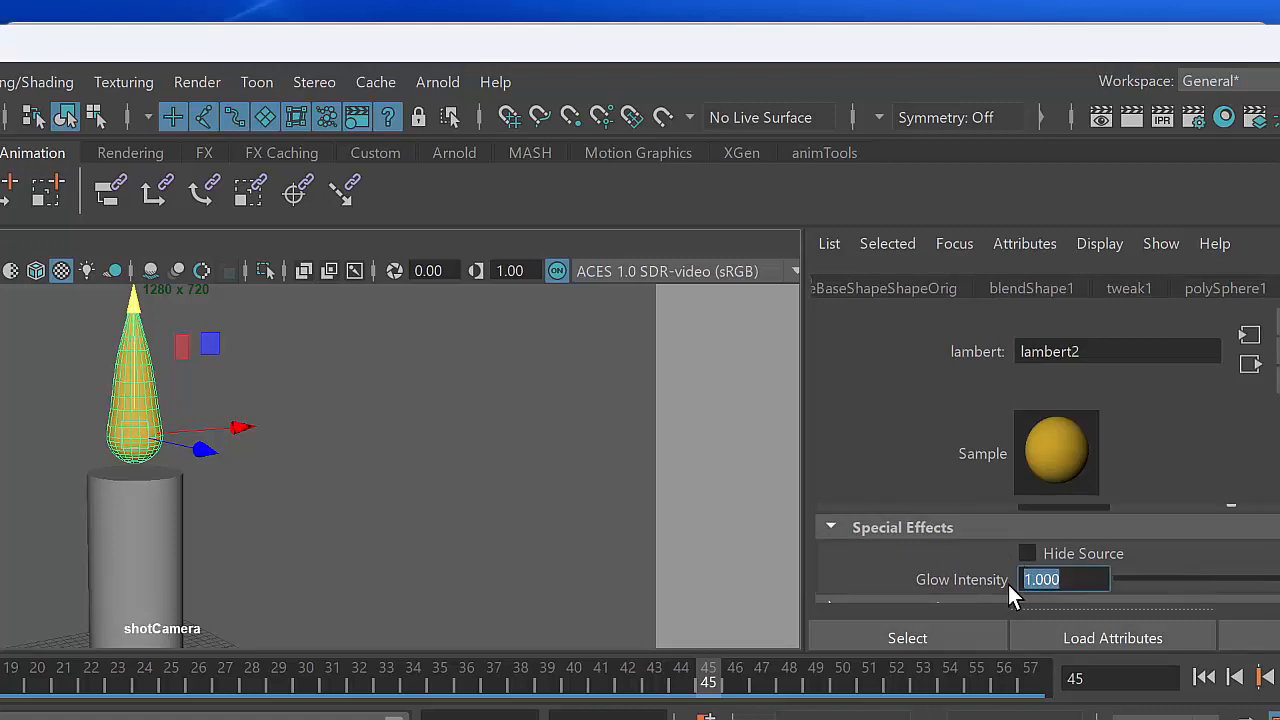
key("BackSpace")
key("Return")
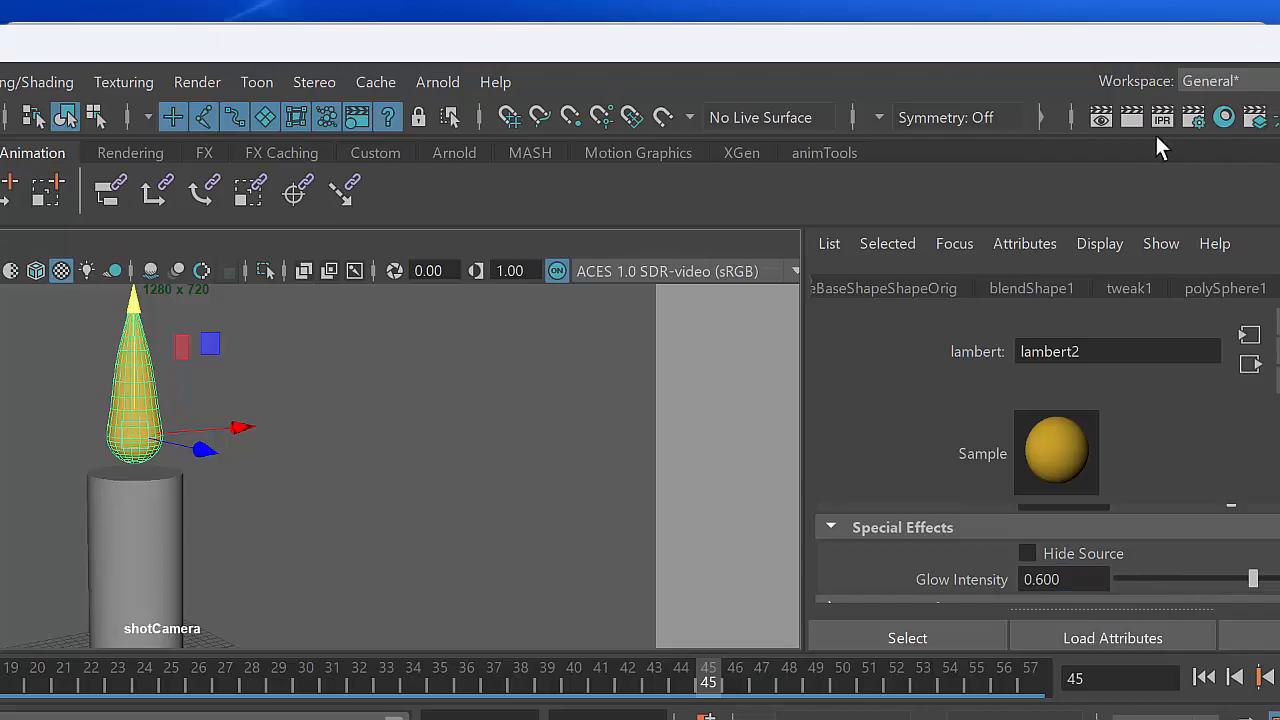
Test-render the current frame again to check the reduced flame glow, and move the Maya window back into place
left_click(1132, 119)
left_click_drag(1279, 331, 974, 331)
left_click_drag(632, 47, 1102, 16)
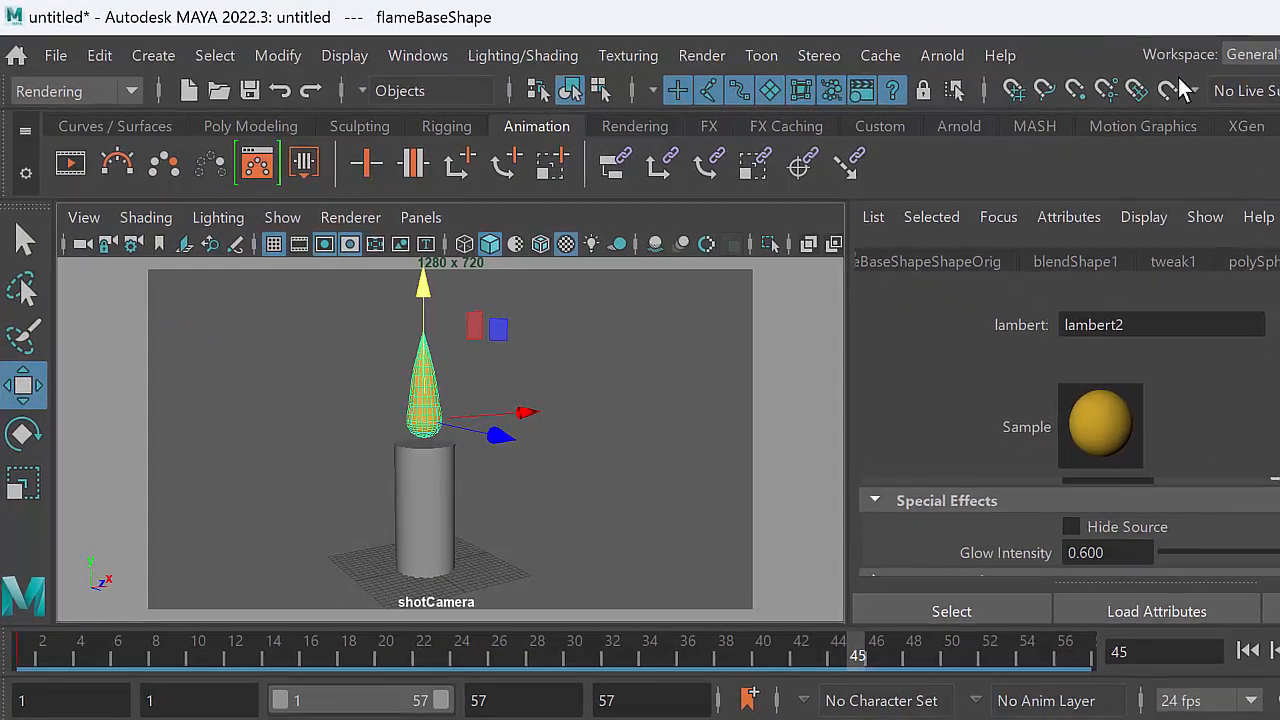
left_click_drag(1279, 313, 1270, 313)
left_click_drag(1059, 19, 1061, 22)
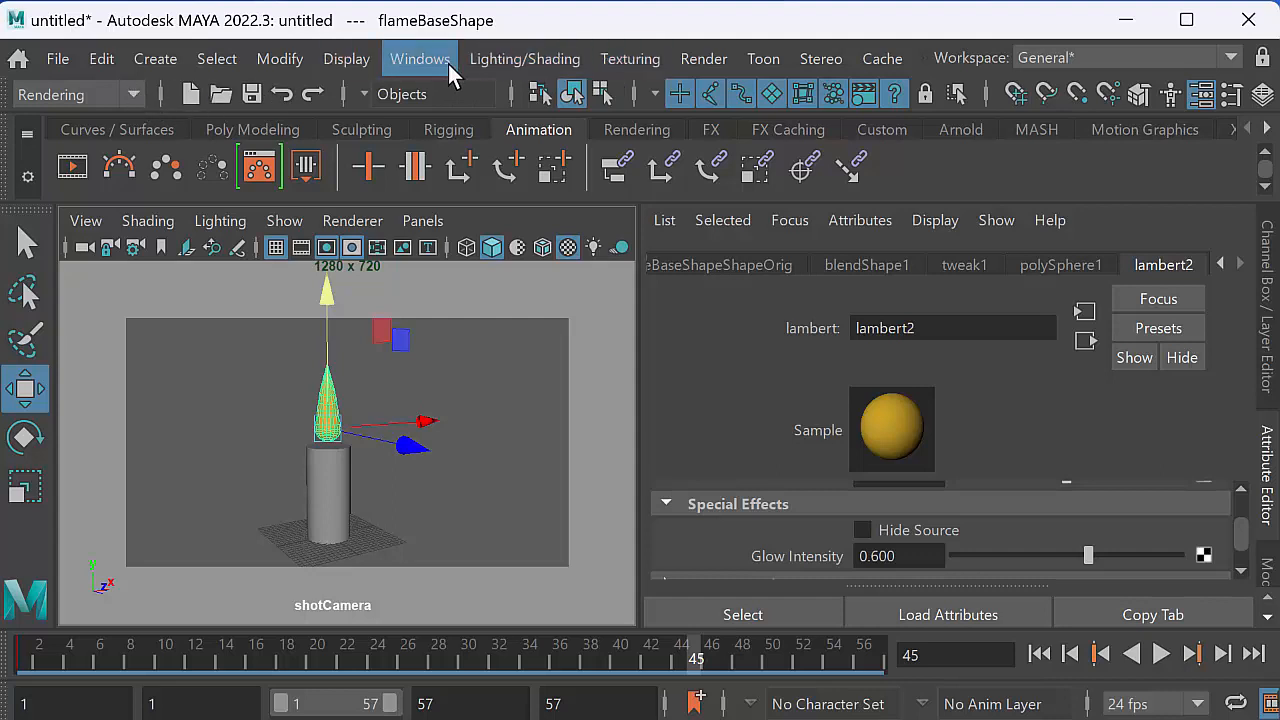
Render the sequence of frames 1–49 from shotCamera through the Render Sequence options, closing the options window
left_click(700, 60)
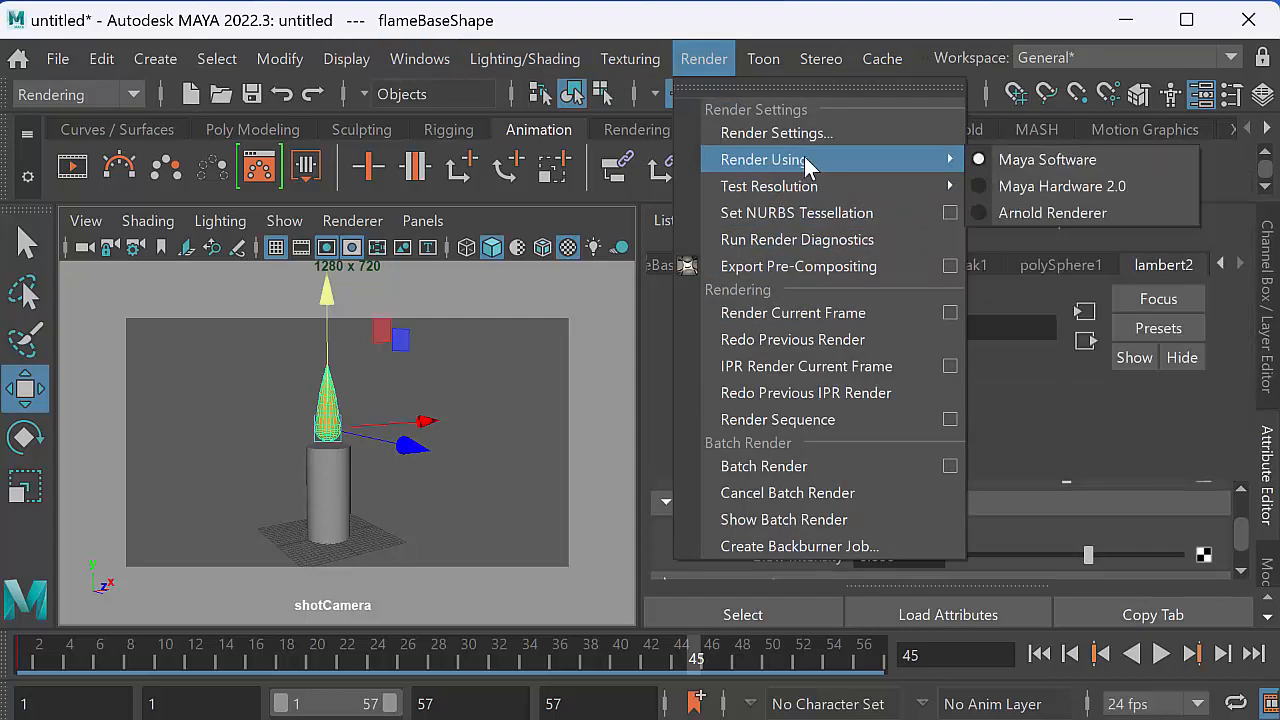
left_click(950, 420)
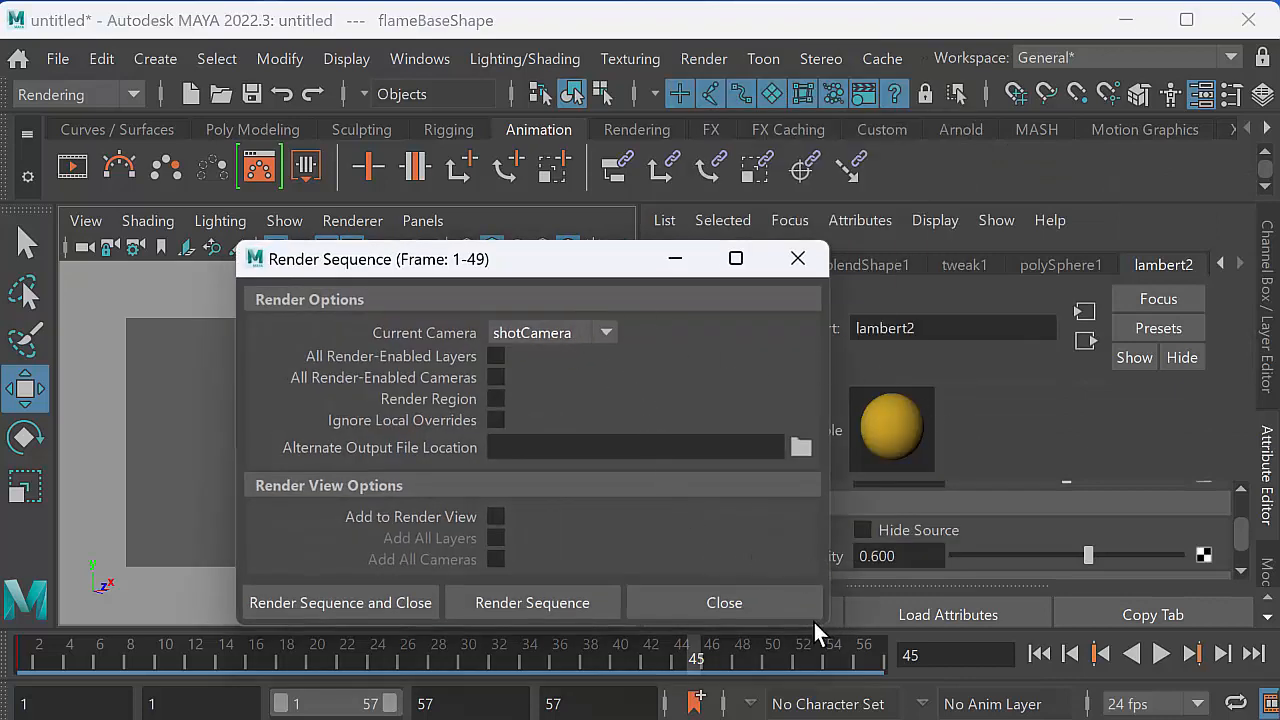
left_click(394, 598)
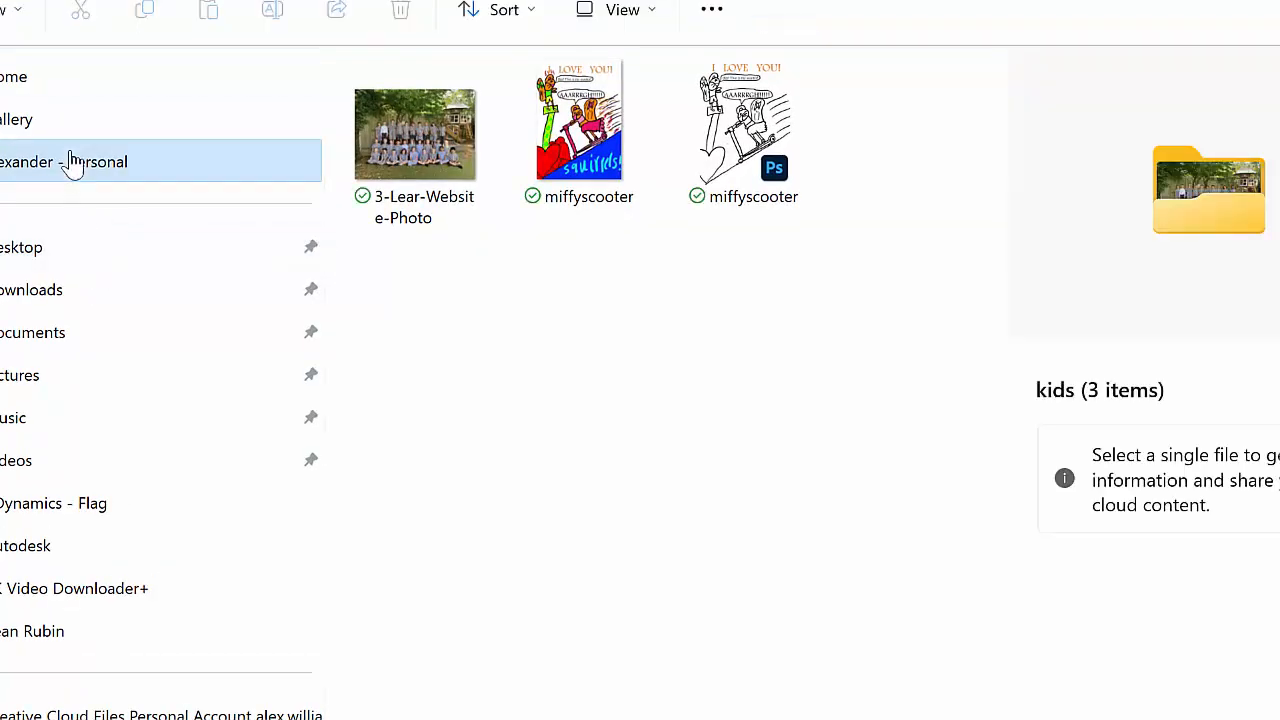
In File Explorer, open Documents/maya/projects/candle_12feb2024/images/tmp and look through the rendered candle frames
left_click(85, 336)
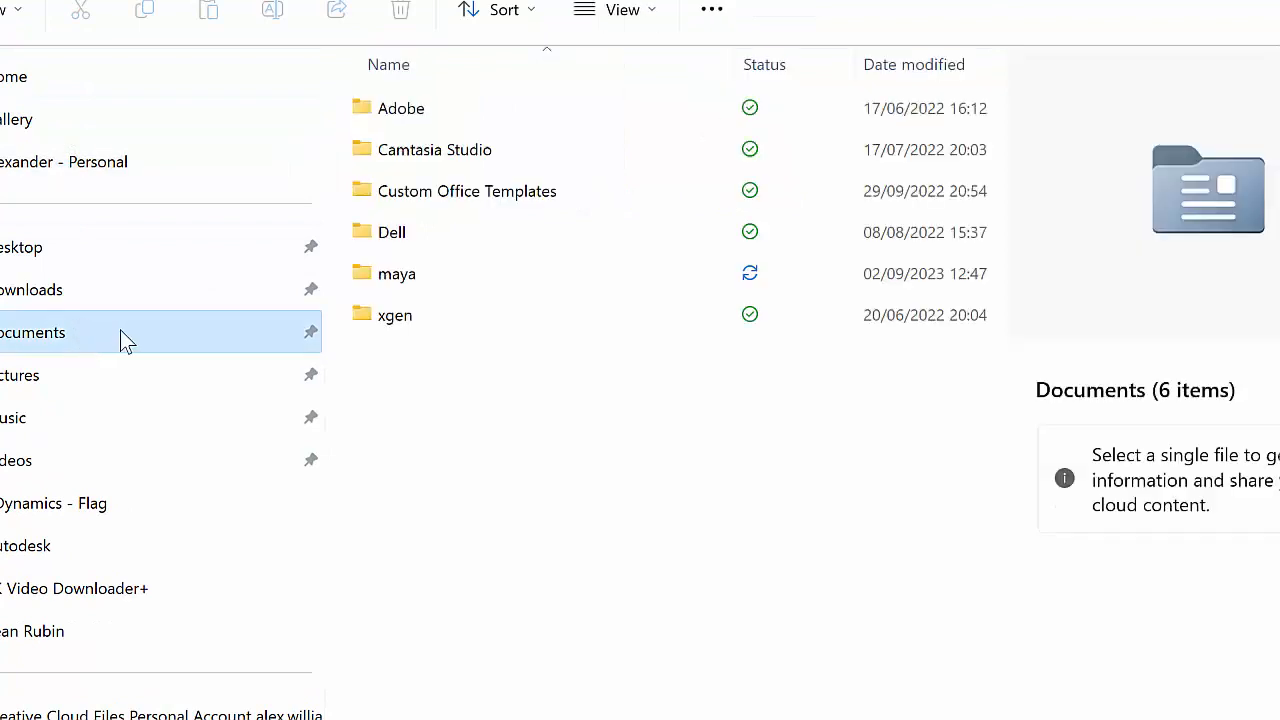
left_click(465, 276)
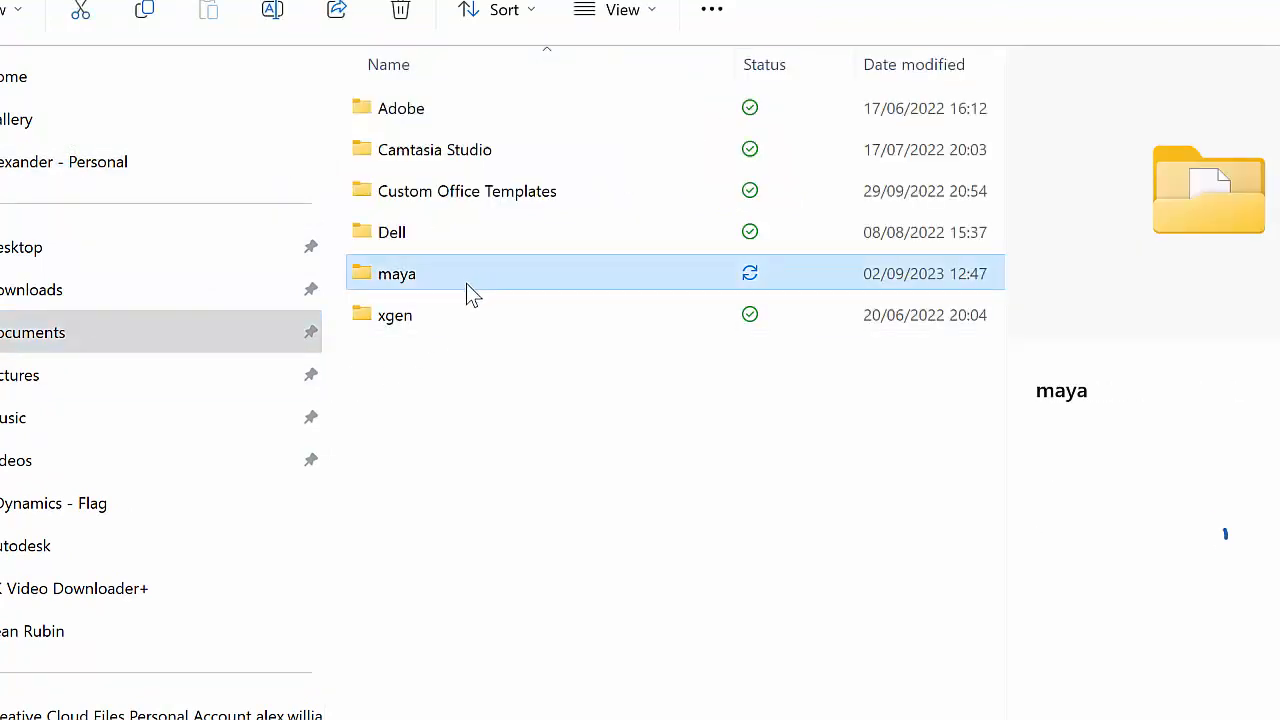
double_click(456, 281)
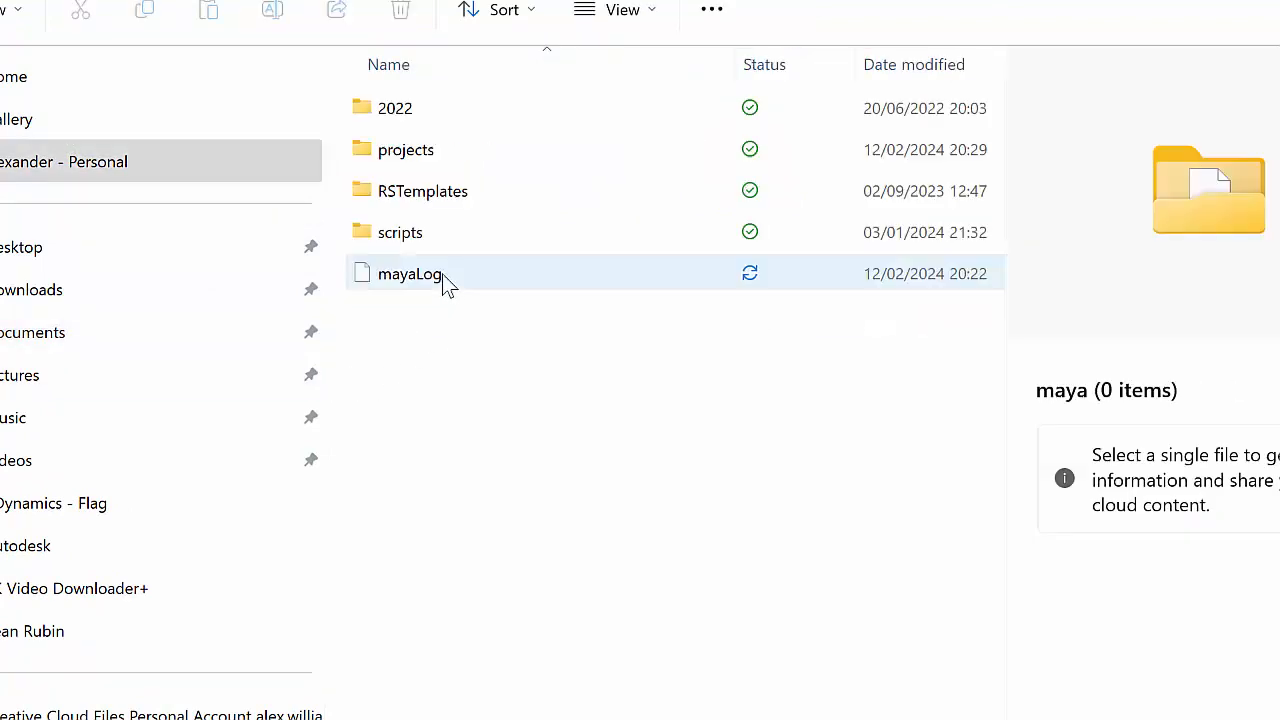
double_click(448, 154)
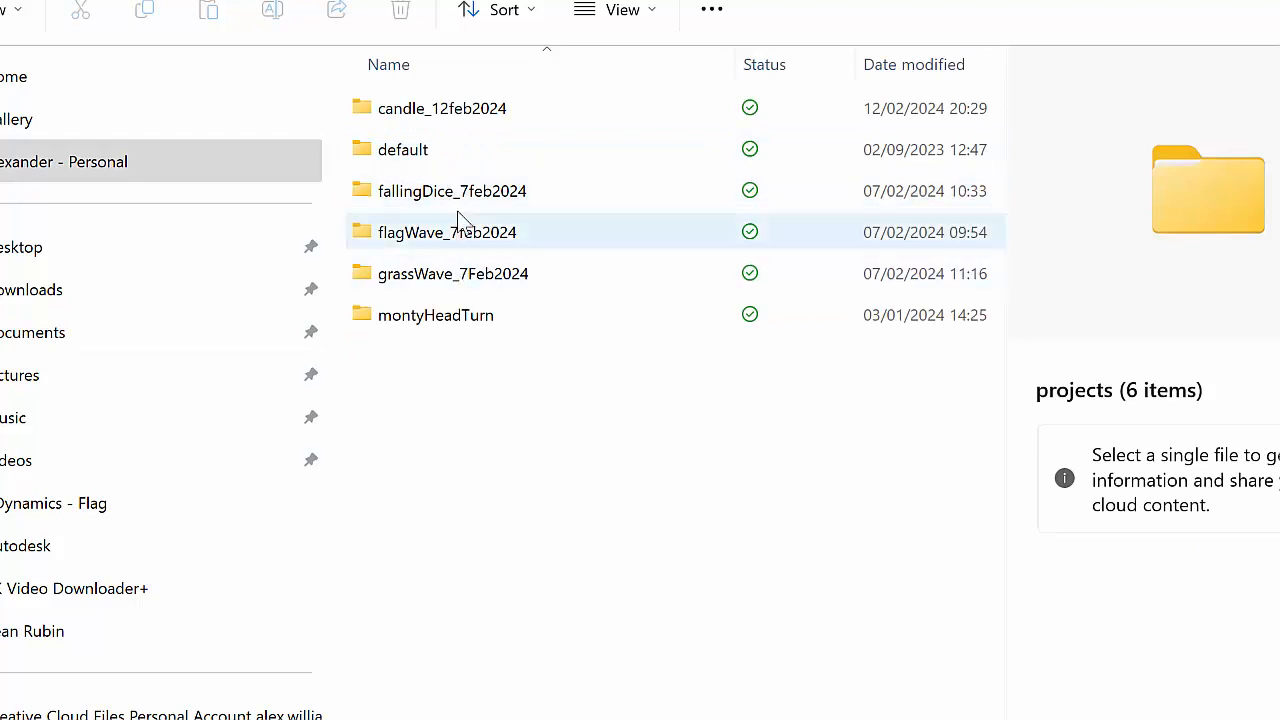
double_click(470, 112)
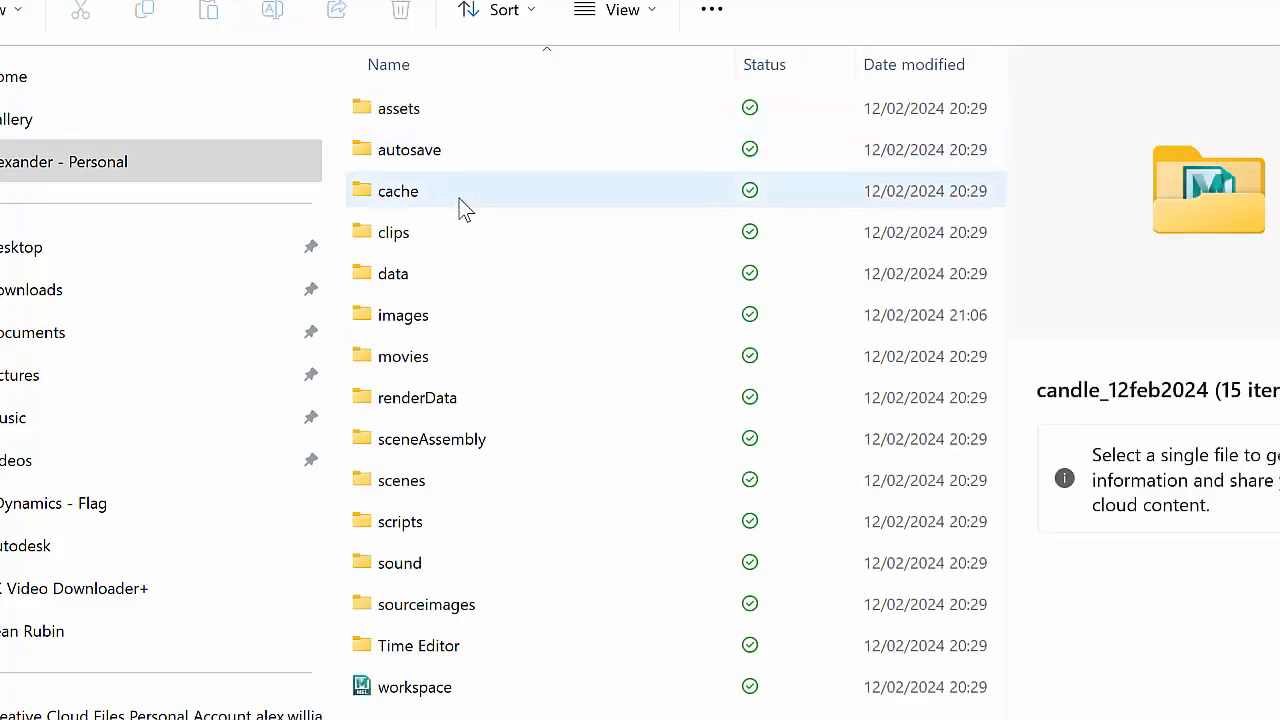
double_click(453, 313)
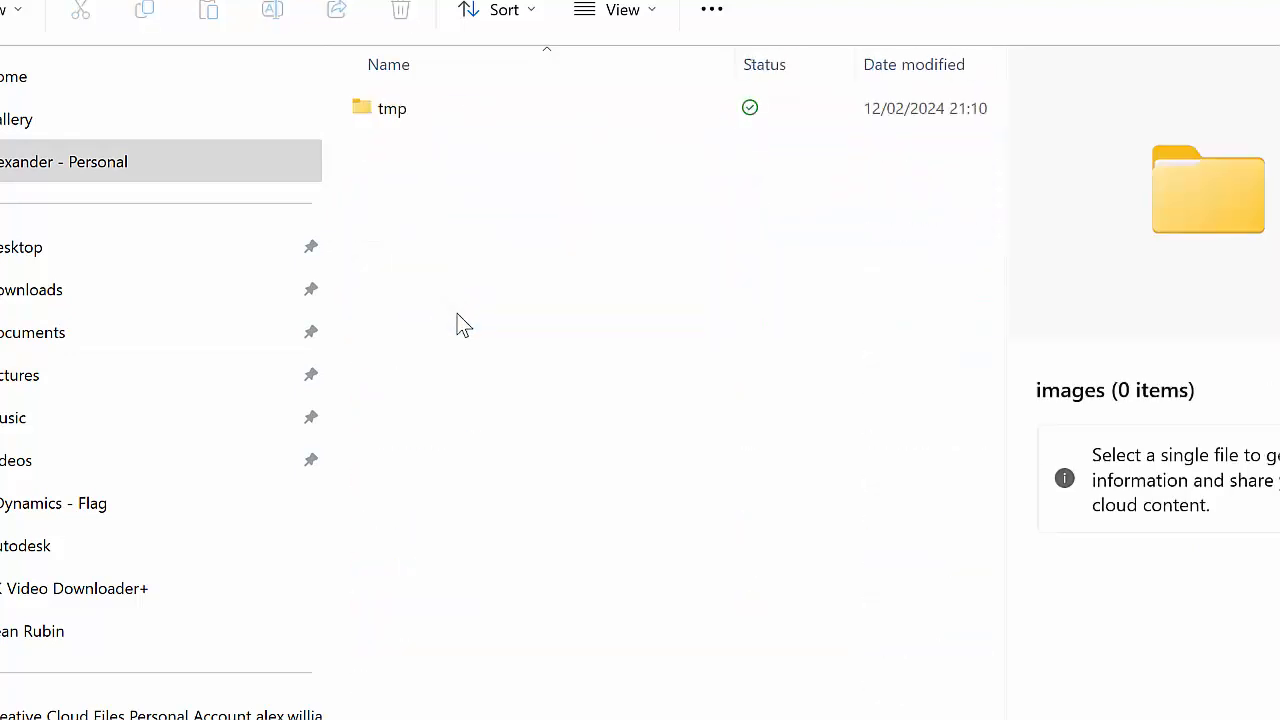
double_click(458, 111)
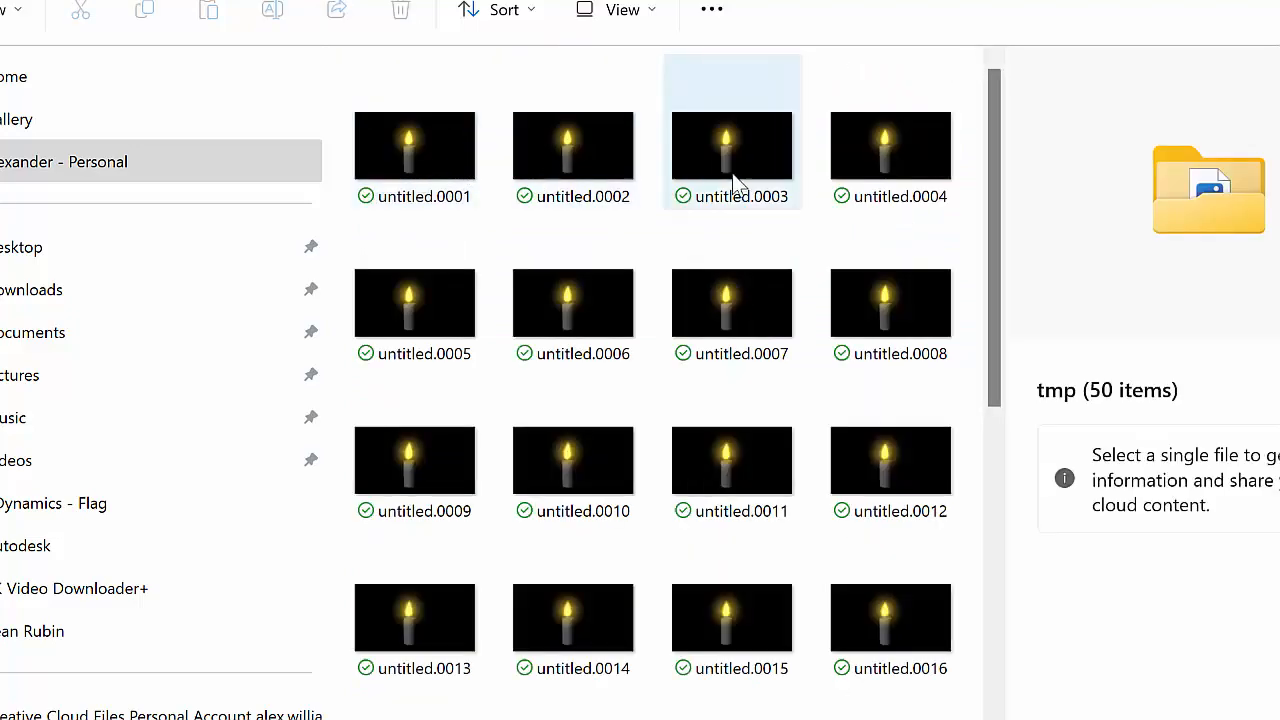
left_click_drag(993, 180, 1017, 134)
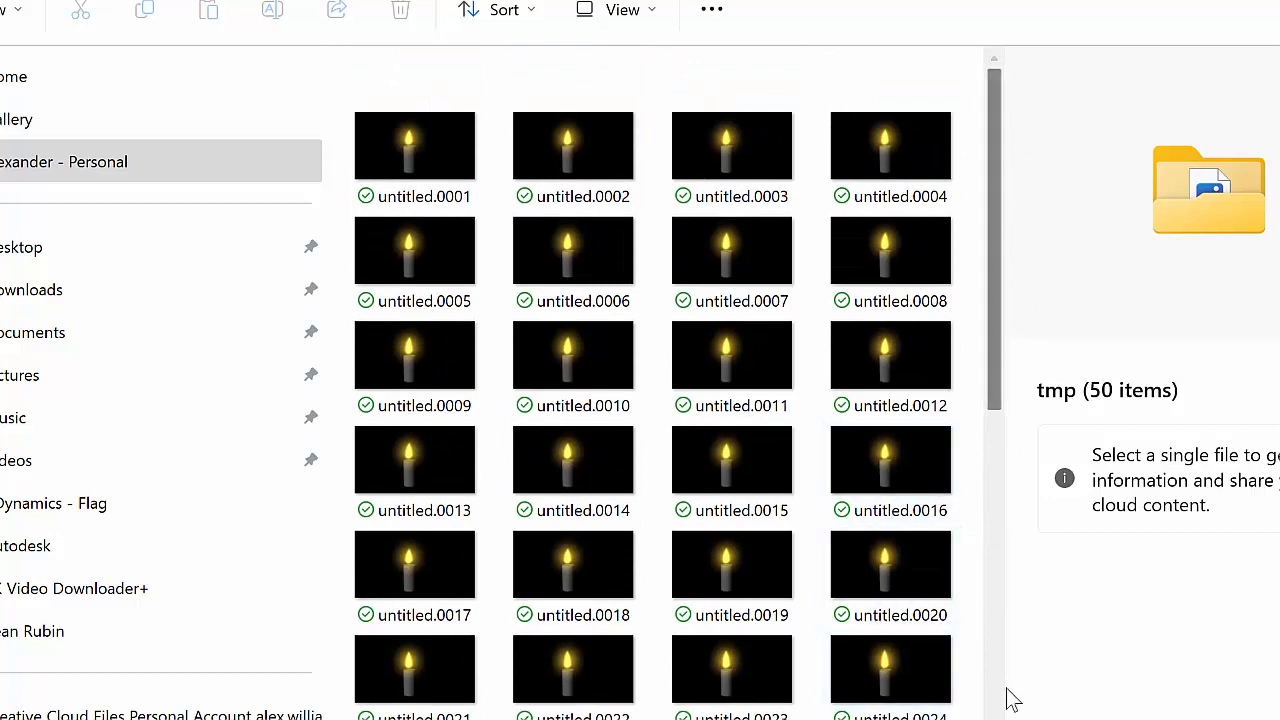